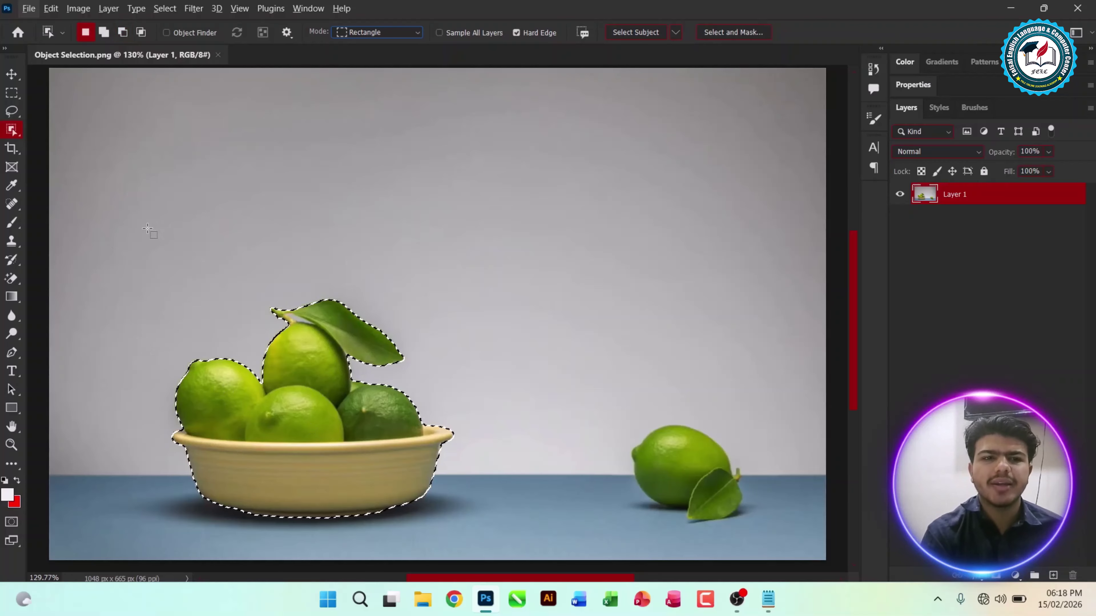
- Subtract the background gap between the stem, leaf and top lime from the bowl selection with the Lasso tool
{"action": "key", "text": "alt"}
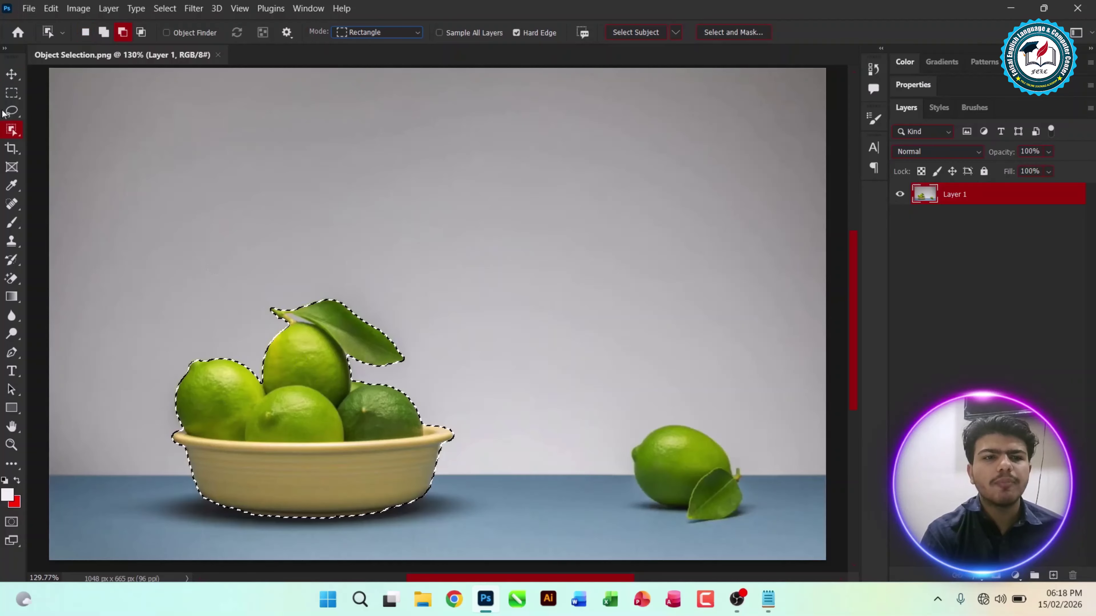
{"action": "left_click", "coordinate": [11, 80]}
{"action": "scroll", "coordinate": [302, 327], "scroll_direction": "up", "scroll_amount": 11}
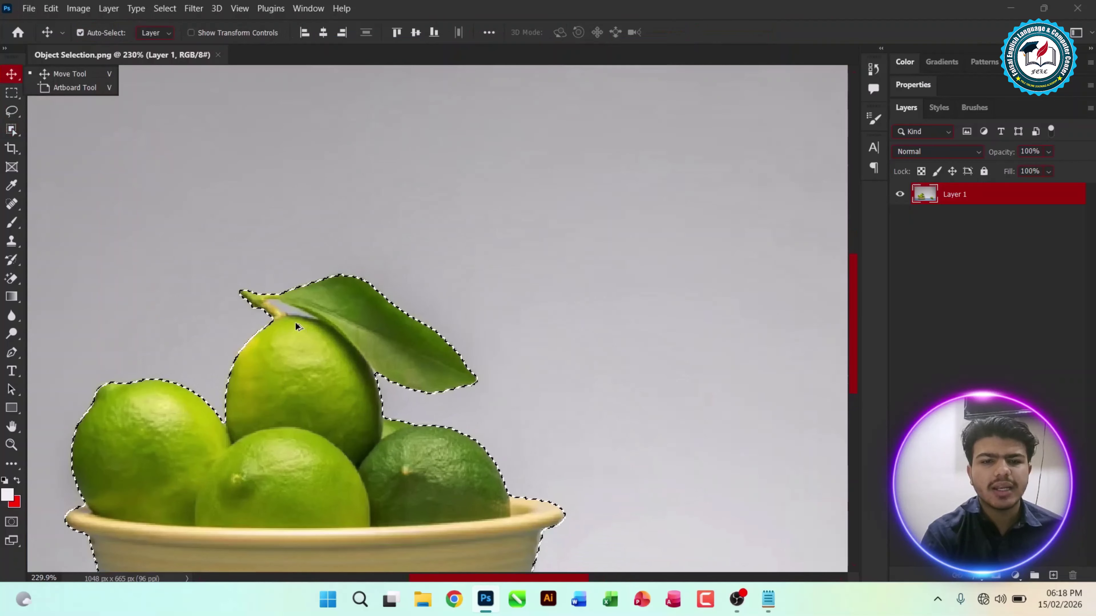
{"action": "scroll", "coordinate": [289, 317], "scroll_direction": "up", "scroll_amount": 10}
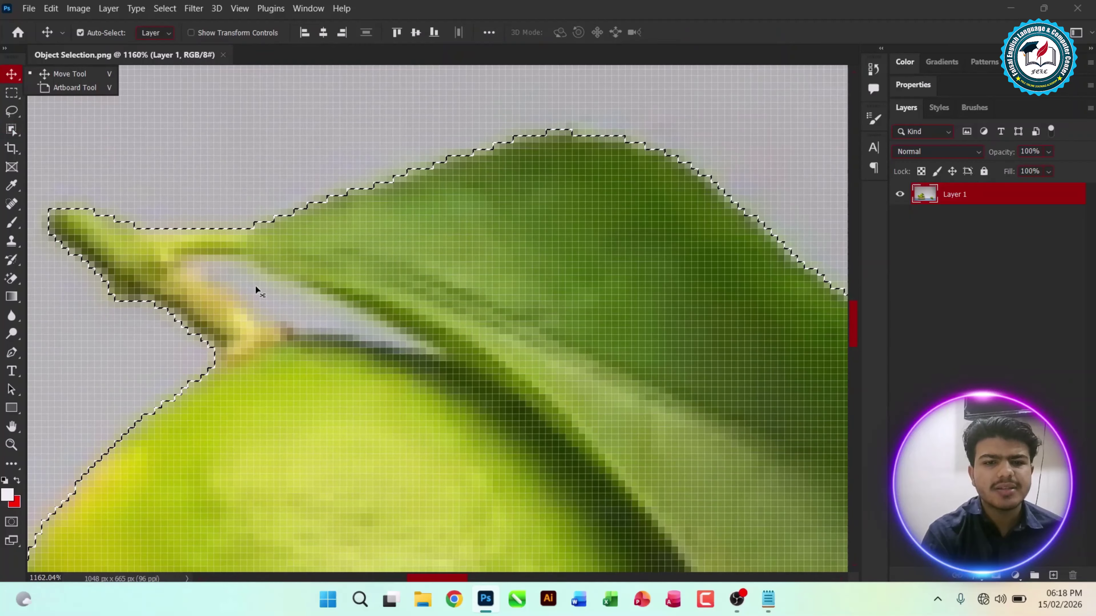
{"action": "left_click", "coordinate": [12, 111]}
{"action": "left_click", "coordinate": [73, 111]}
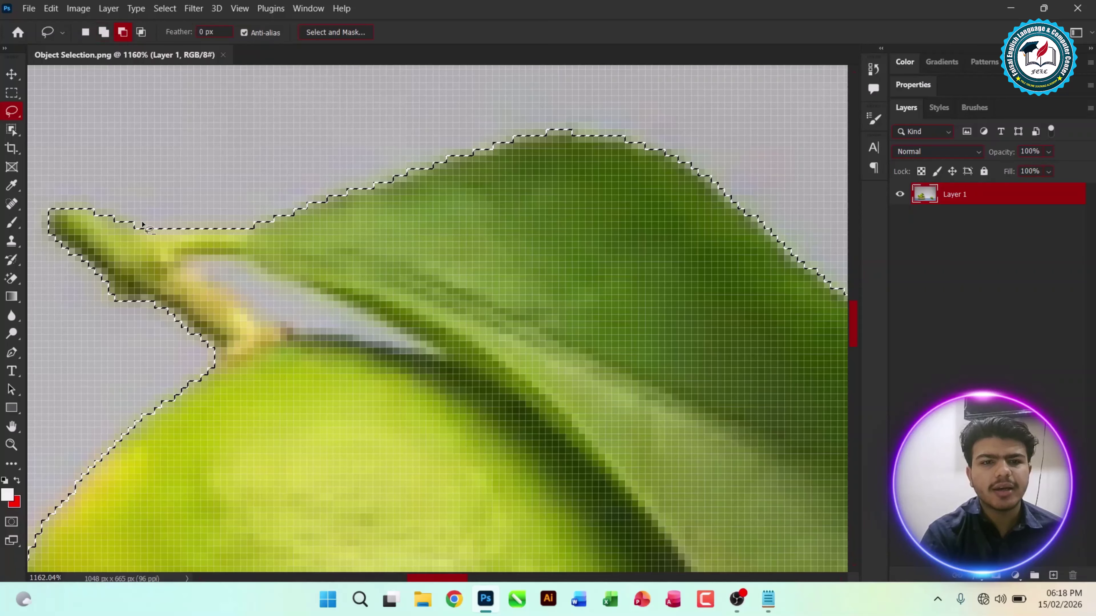
{"action": "mouse_move", "coordinate": [186, 261]}
{"action": "left_mouse_down"}
{"action": "mouse_move", "coordinate": [251, 264]}
{"action": "mouse_move", "coordinate": [325, 304]}
{"action": "left_mouse_up"}
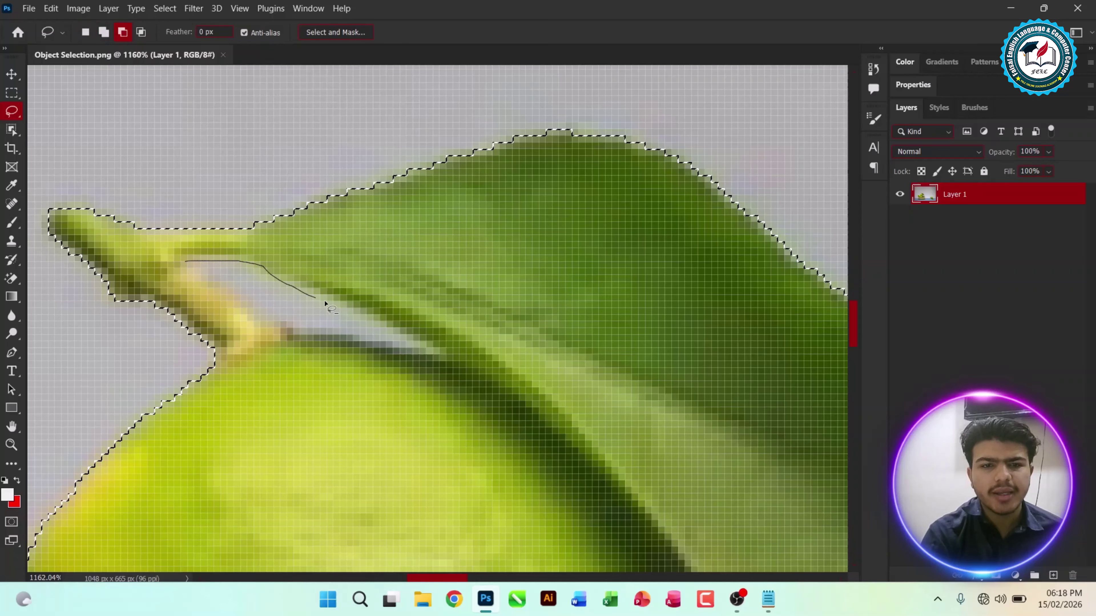
{"action": "mouse_move", "coordinate": [419, 343]}
{"action": "left_mouse_down"}
{"action": "mouse_move", "coordinate": [425, 350]}
{"action": "mouse_move", "coordinate": [302, 334]}
{"action": "mouse_move", "coordinate": [261, 317]}
{"action": "left_mouse_up"}
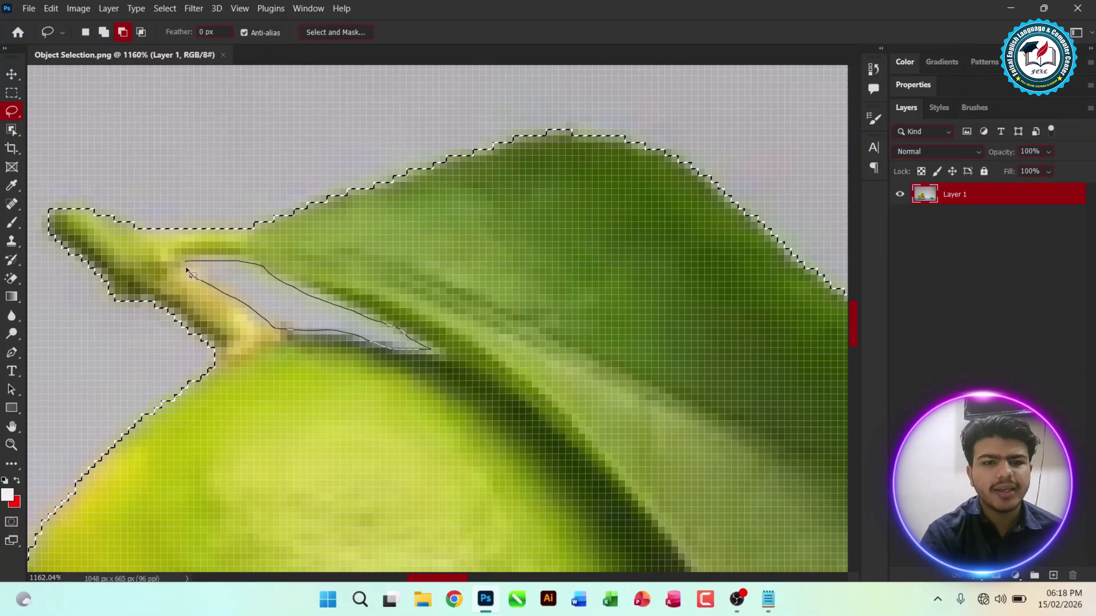
{"action": "left_click_drag", "start_coordinate": [190, 274], "coordinate": [187, 264]}
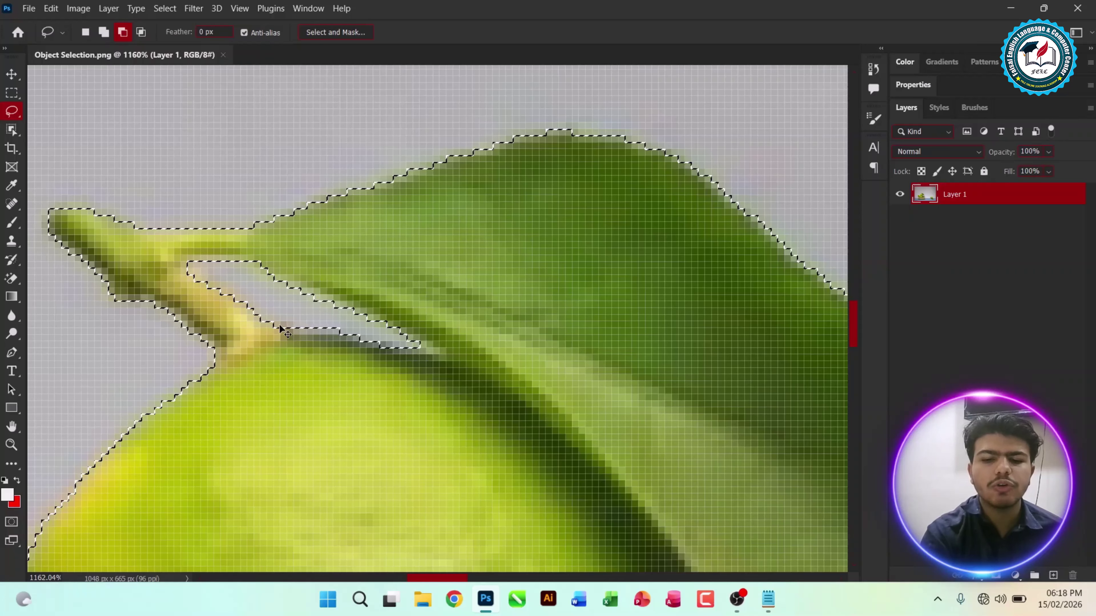
- Copy the selected bowl of limes to a new layer and, with Layer 1 hidden, move it to the canvas centre
{"action": "key", "text": "ctrl+0"}
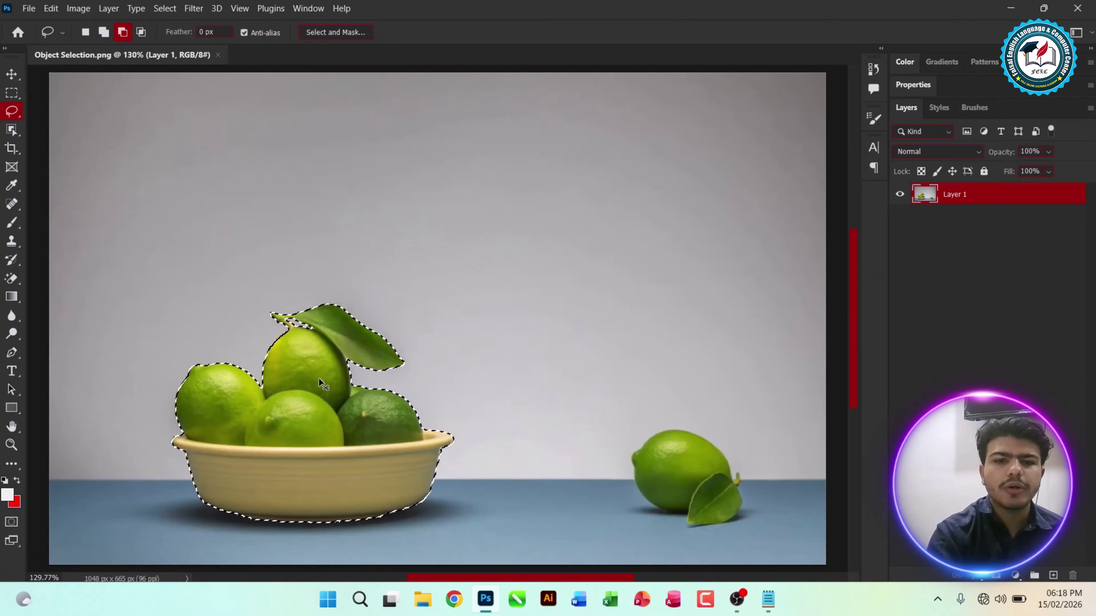
{"action": "key", "text": "ctrl+j"}
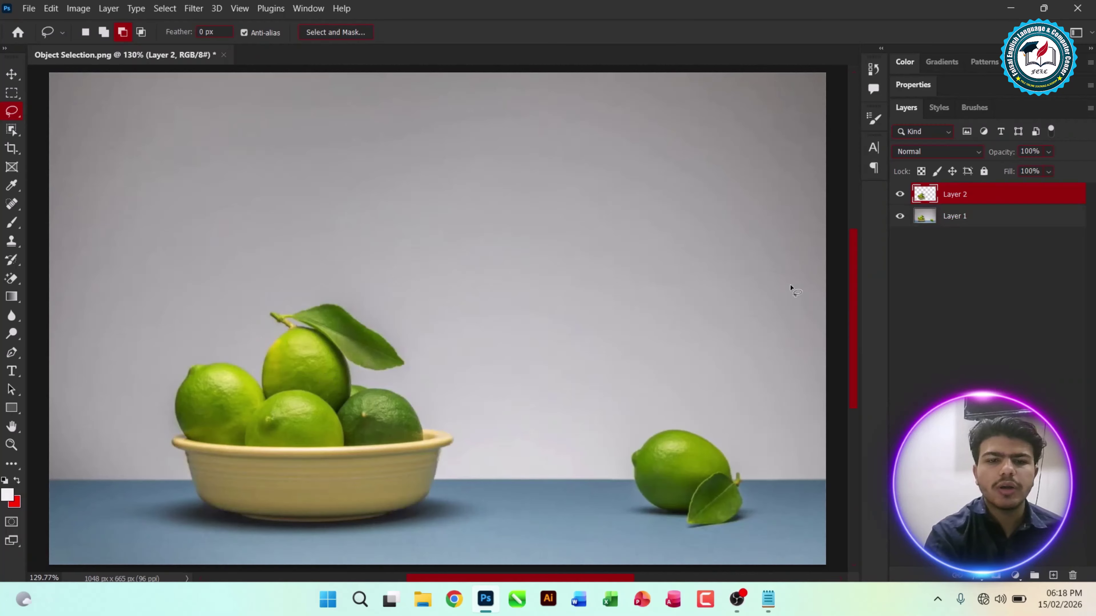
{"action": "left_click", "coordinate": [899, 217]}
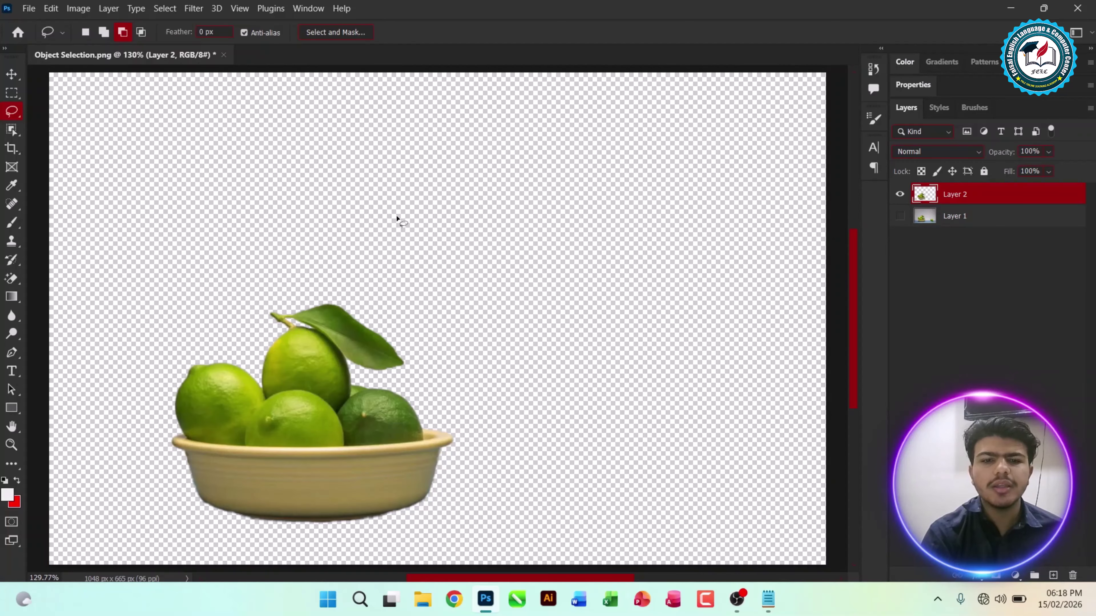
{"action": "left_click", "coordinate": [12, 74]}
{"action": "mouse_move", "coordinate": [279, 330]}
{"action": "left_mouse_down"}
{"action": "mouse_move", "coordinate": [630, 225]}
{"action": "mouse_move", "coordinate": [479, 213]}
{"action": "mouse_move", "coordinate": [289, 299]}
{"action": "mouse_move", "coordinate": [516, 205]}
{"action": "mouse_move", "coordinate": [417, 222]}
{"action": "mouse_move", "coordinate": [463, 311]}
{"action": "left_mouse_up"}
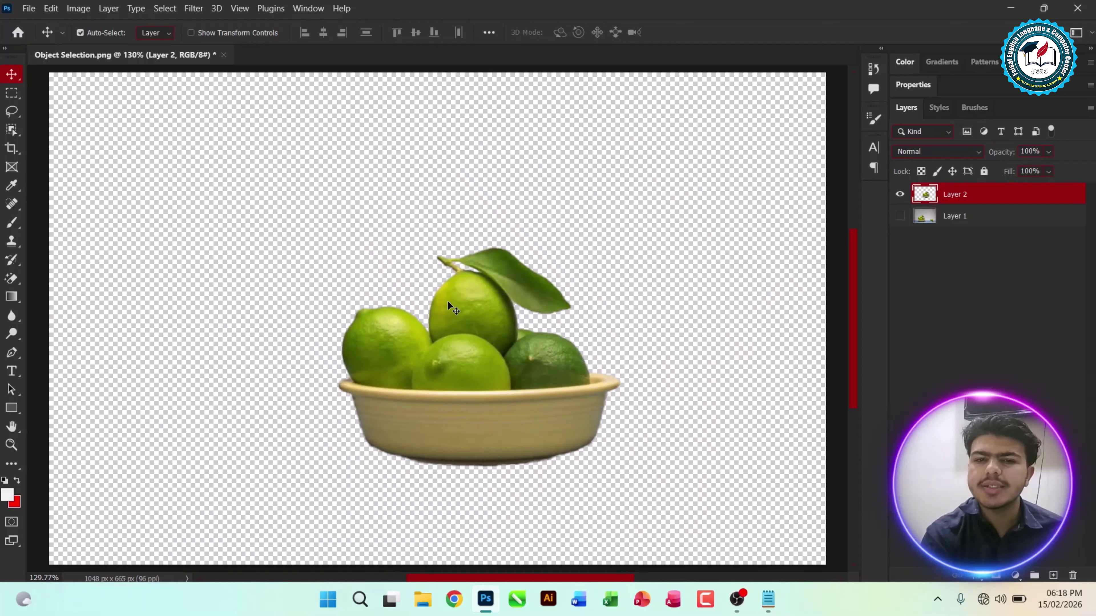
- Delete the bowl cutout's layer and make Layer 1 visible again
{"action": "key", "text": "Delete"}
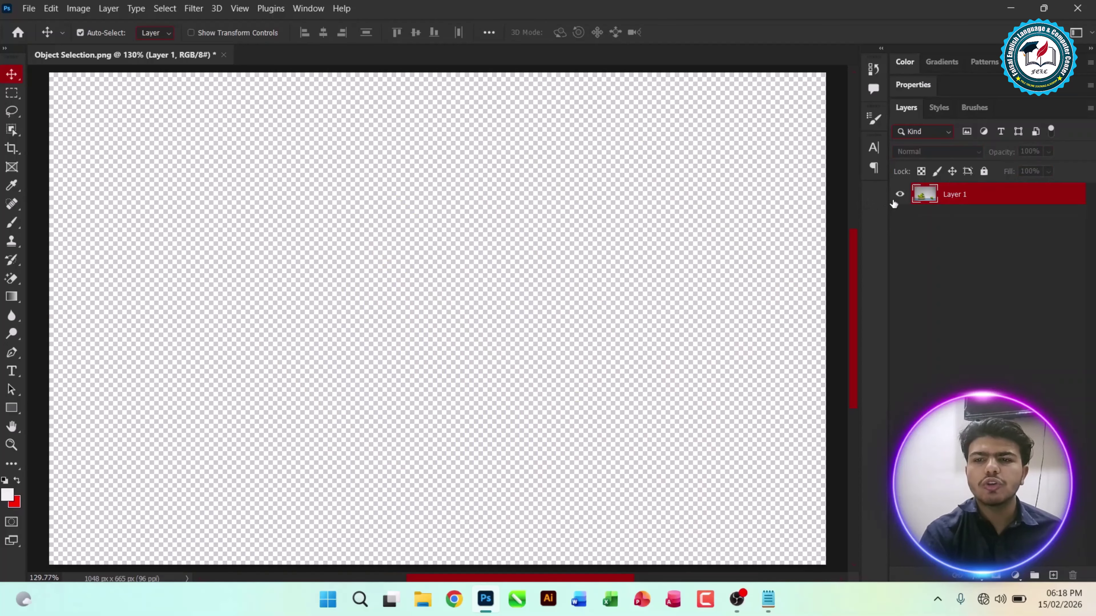
{"action": "left_click", "coordinate": [898, 194]}
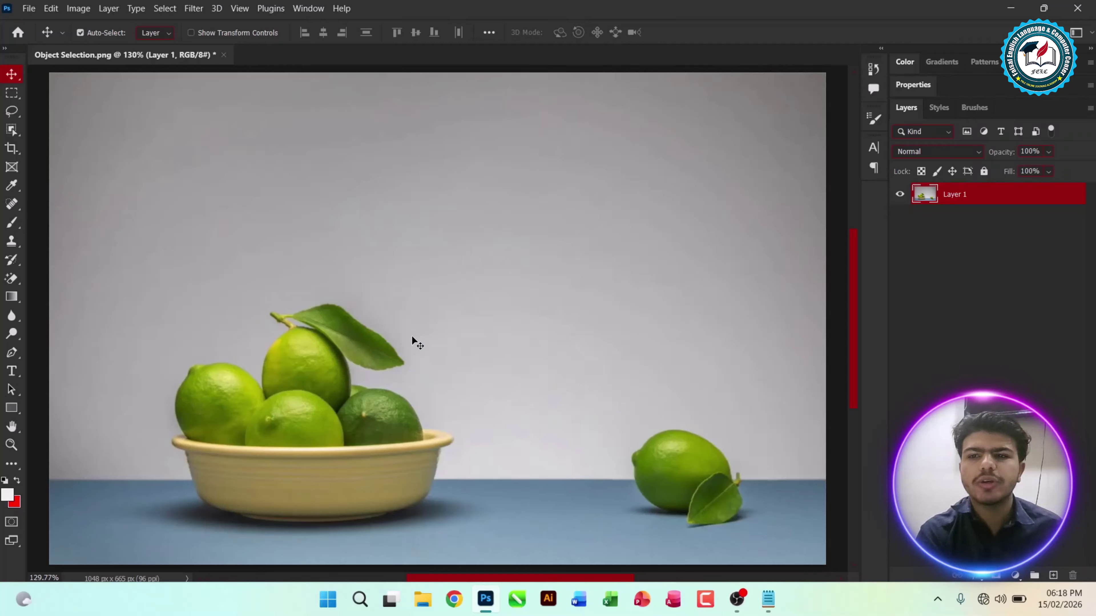
- Select the single lime with its leaf by outlining it with the Object Selection tool in Lasso mode
{"action": "left_click", "coordinate": [10, 129]}
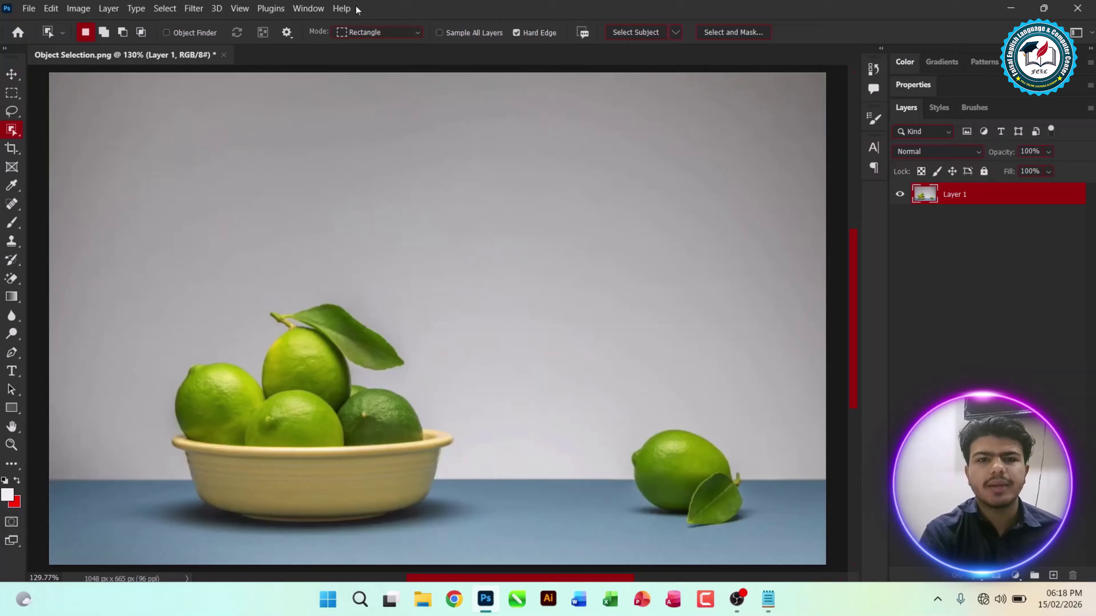
{"action": "left_click", "coordinate": [377, 30]}
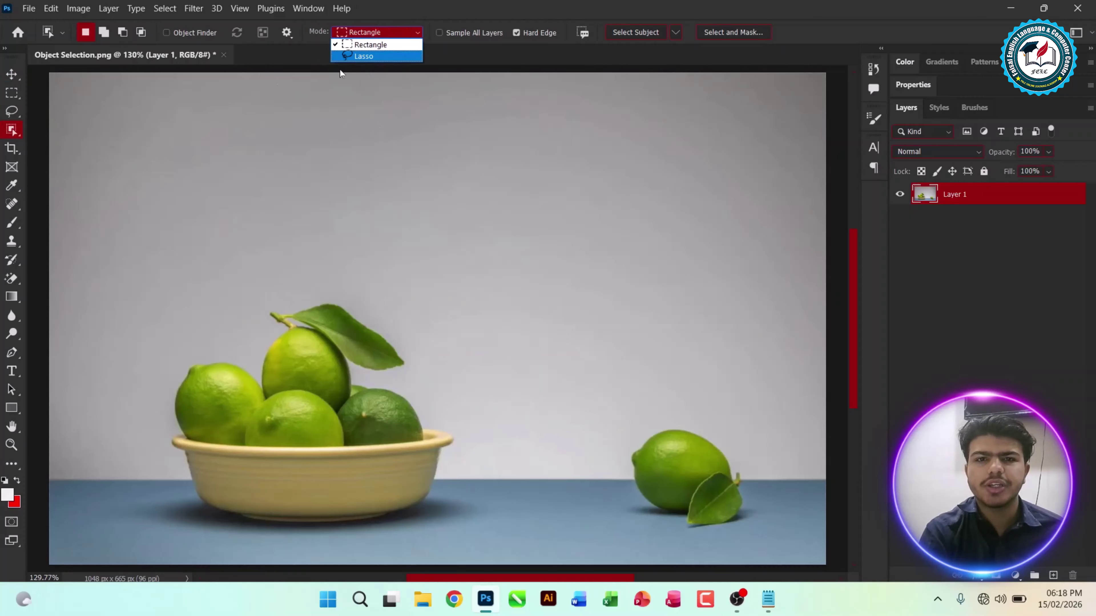
{"action": "left_click", "coordinate": [368, 57]}
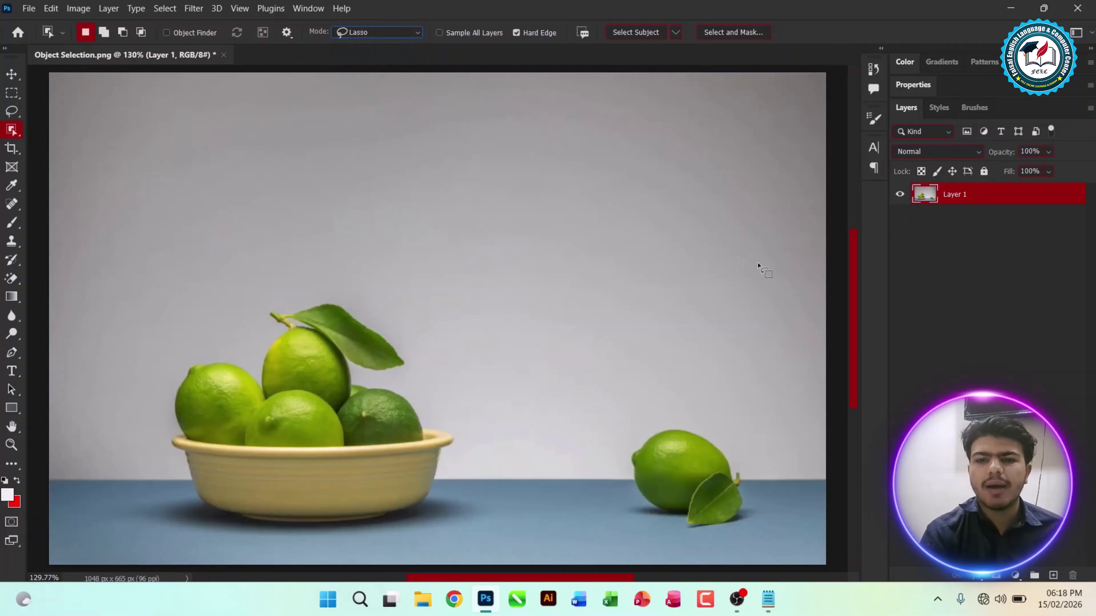
{"action": "key", "text": "ctrl+plus"}
{"action": "key", "text": "ctrl+plus"}
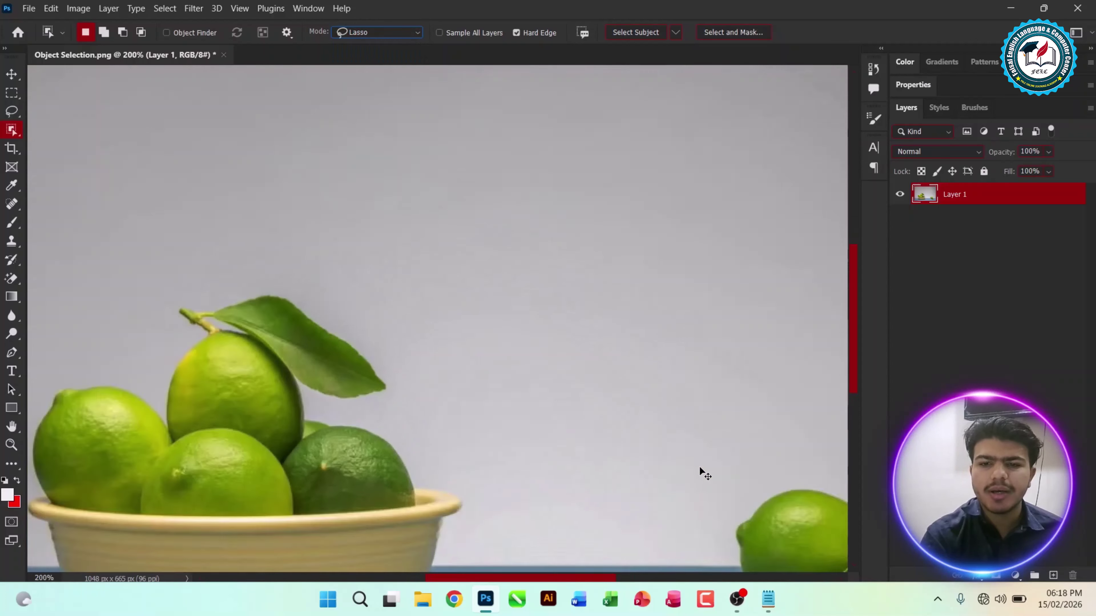
{"action": "key", "text": "space"}
{"action": "left_click_drag", "start_coordinate": [691, 470], "coordinate": [274, 197]}
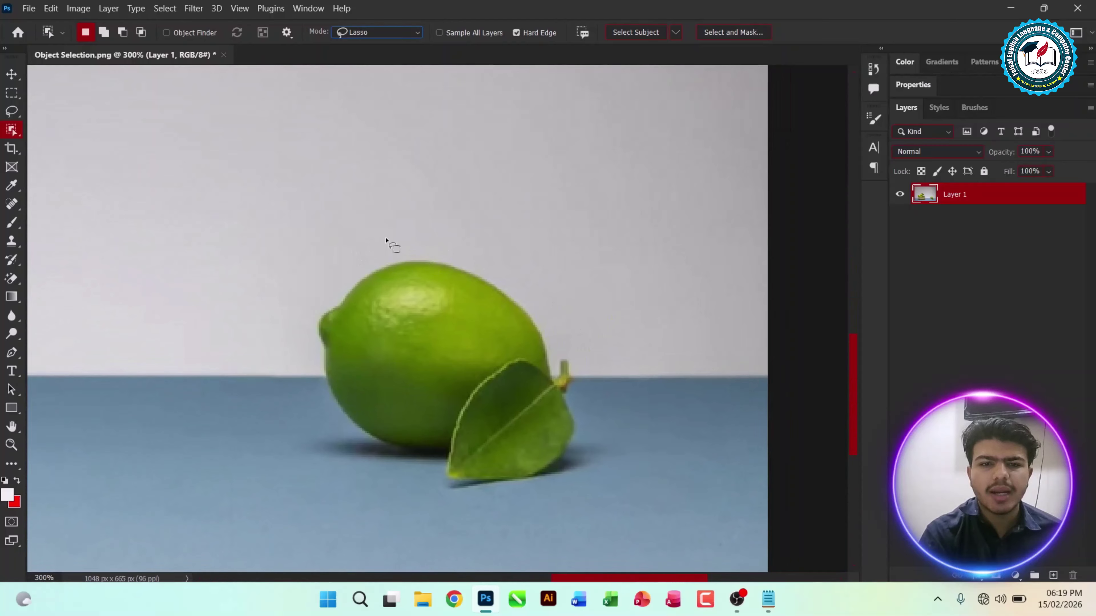
{"action": "mouse_move", "coordinate": [386, 238]}
{"action": "left_mouse_down"}
{"action": "mouse_move", "coordinate": [333, 262]}
{"action": "mouse_move", "coordinate": [283, 335]}
{"action": "mouse_move", "coordinate": [272, 379]}
{"action": "mouse_move", "coordinate": [298, 414]}
{"action": "left_mouse_up"}
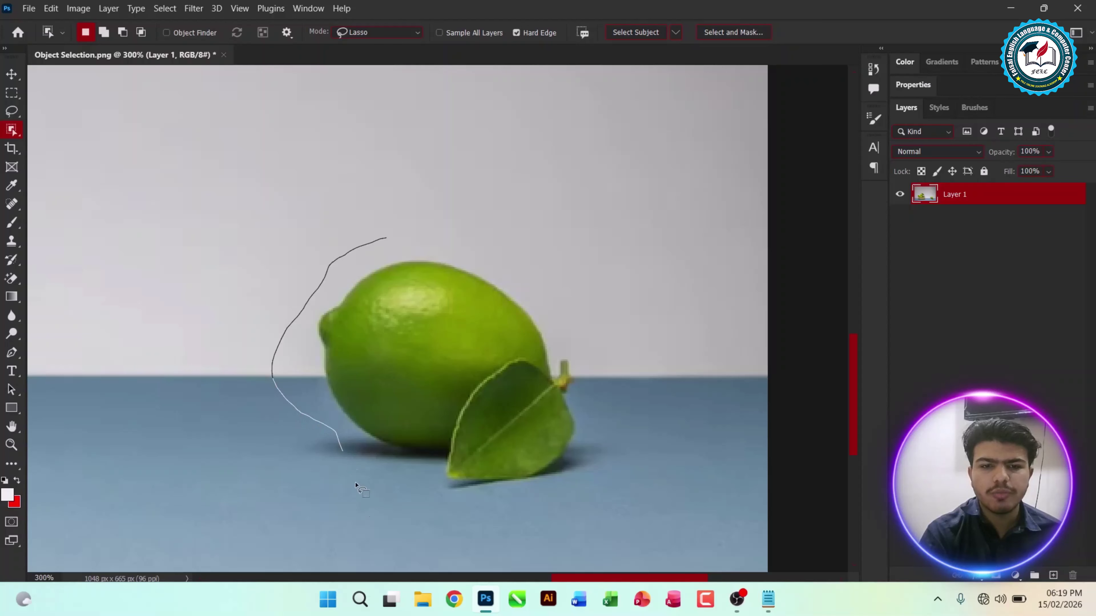
{"action": "mouse_move", "coordinate": [520, 513]}
{"action": "left_mouse_down"}
{"action": "mouse_move", "coordinate": [577, 479]}
{"action": "mouse_move", "coordinate": [595, 456]}
{"action": "left_mouse_up"}
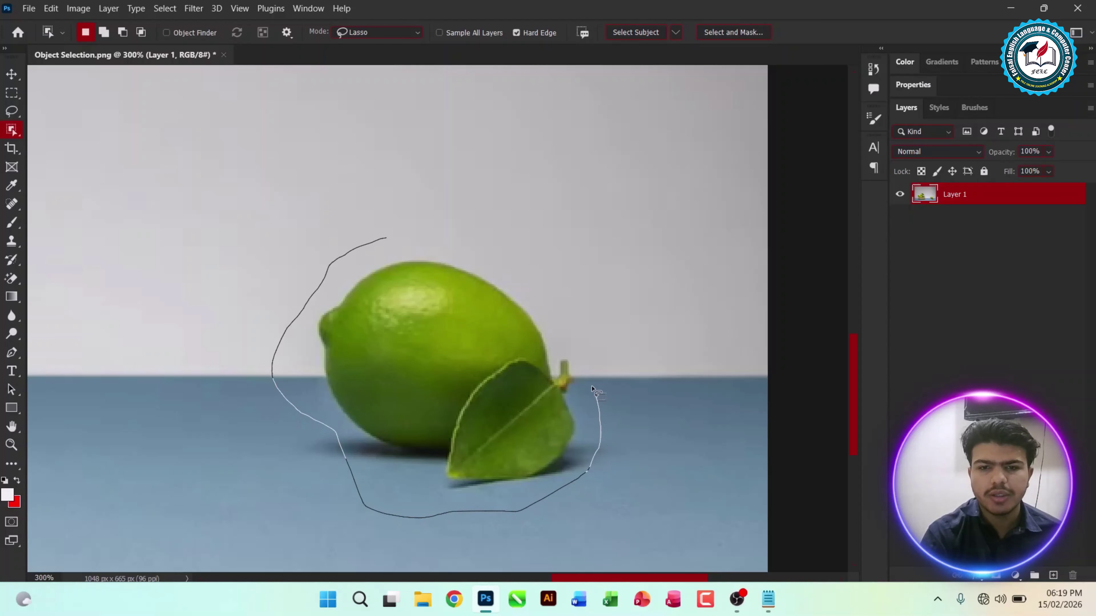
{"action": "mouse_move", "coordinate": [591, 389]}
{"action": "left_mouse_down"}
{"action": "mouse_move", "coordinate": [586, 331]}
{"action": "mouse_move", "coordinate": [564, 309]}
{"action": "mouse_move", "coordinate": [443, 239]}
{"action": "mouse_move", "coordinate": [361, 240]}
{"action": "left_mouse_up"}
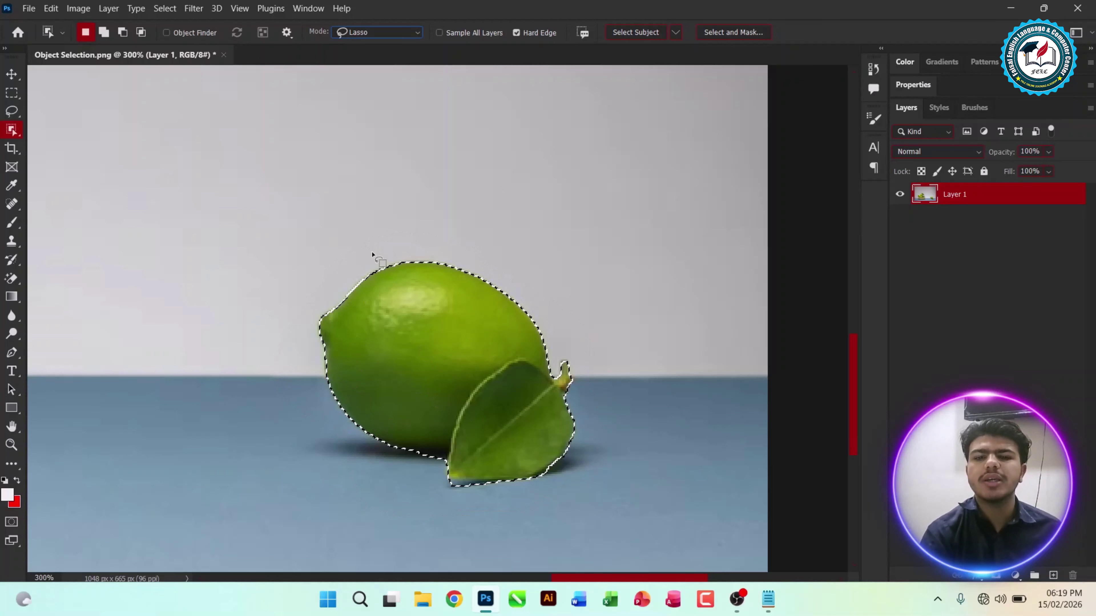
- Copy the selected lime to a new layer and hide Layer 1
{"action": "key", "text": "ctrl+0"}
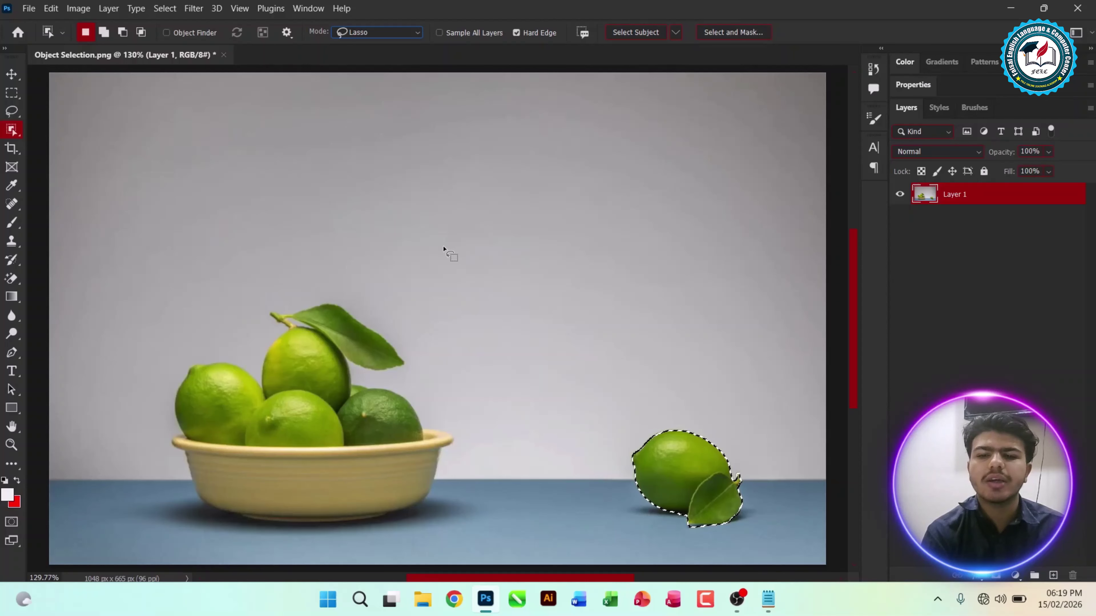
{"action": "key", "text": "ctrl+j"}
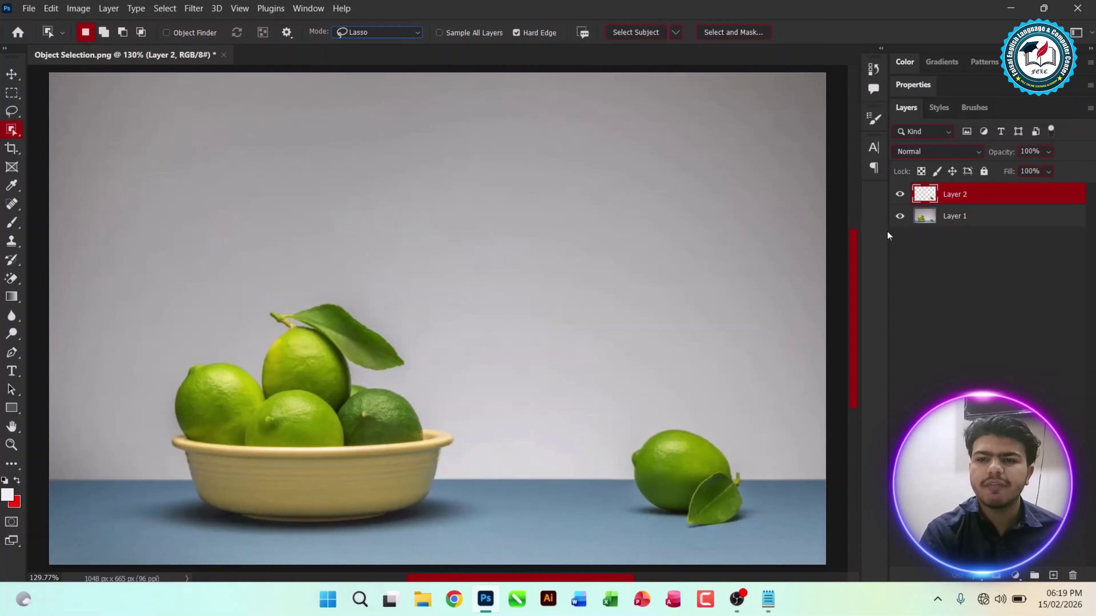
{"action": "left_click", "coordinate": [899, 217]}
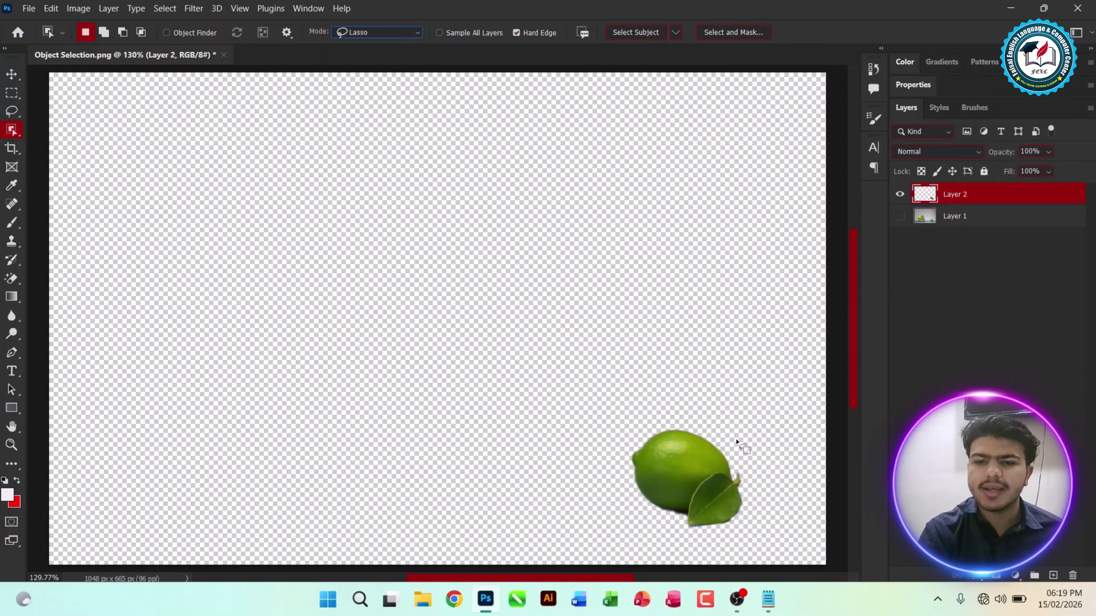
- Show Layer 1 again and delete Layer 2 with the lime cutout
{"action": "left_click", "coordinate": [893, 216]}
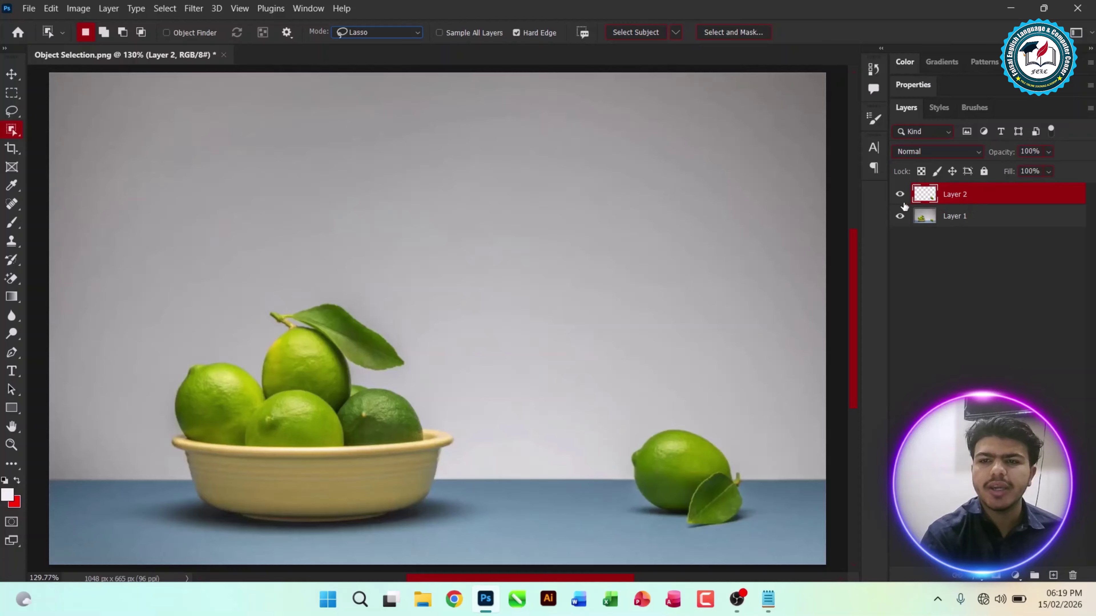
{"action": "left_click", "coordinate": [999, 228]}
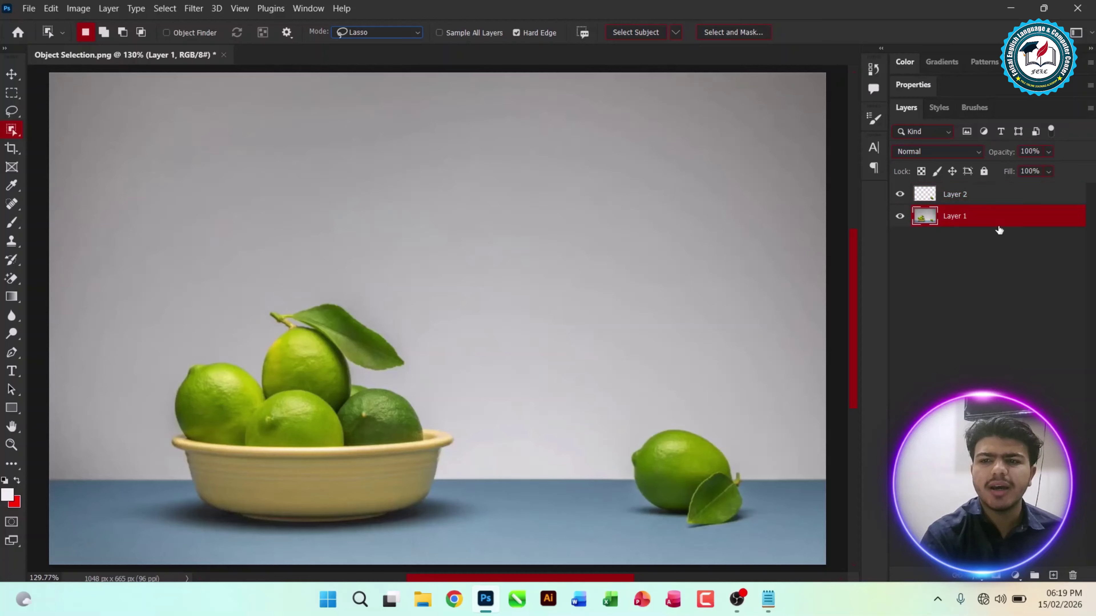
{"action": "left_click", "coordinate": [979, 201]}
{"action": "right_click", "coordinate": [975, 200]}
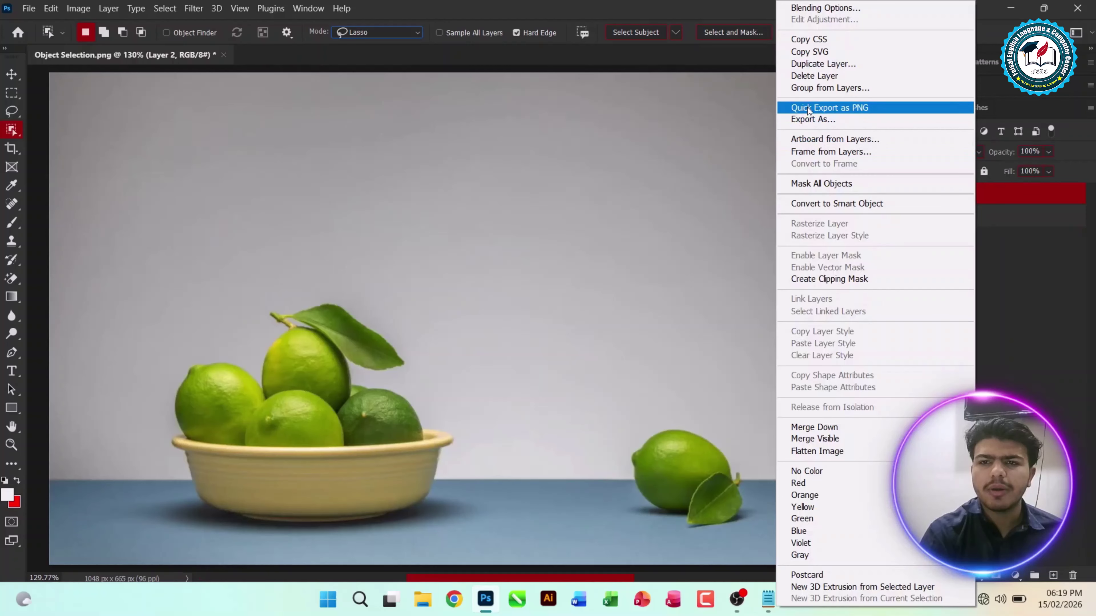
{"action": "left_click", "coordinate": [814, 76]}
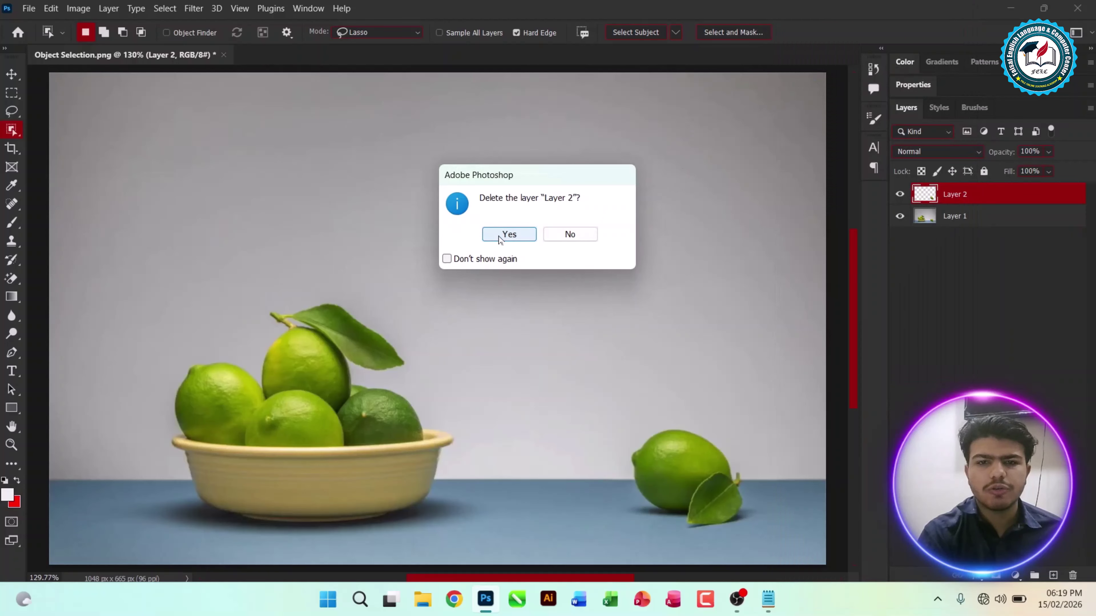
{"action": "left_click", "coordinate": [509, 234]}
- Place the Cilek strawberry image from the Object Selection Tool folder as an embedded object
{"action": "left_click", "coordinate": [29, 9]}
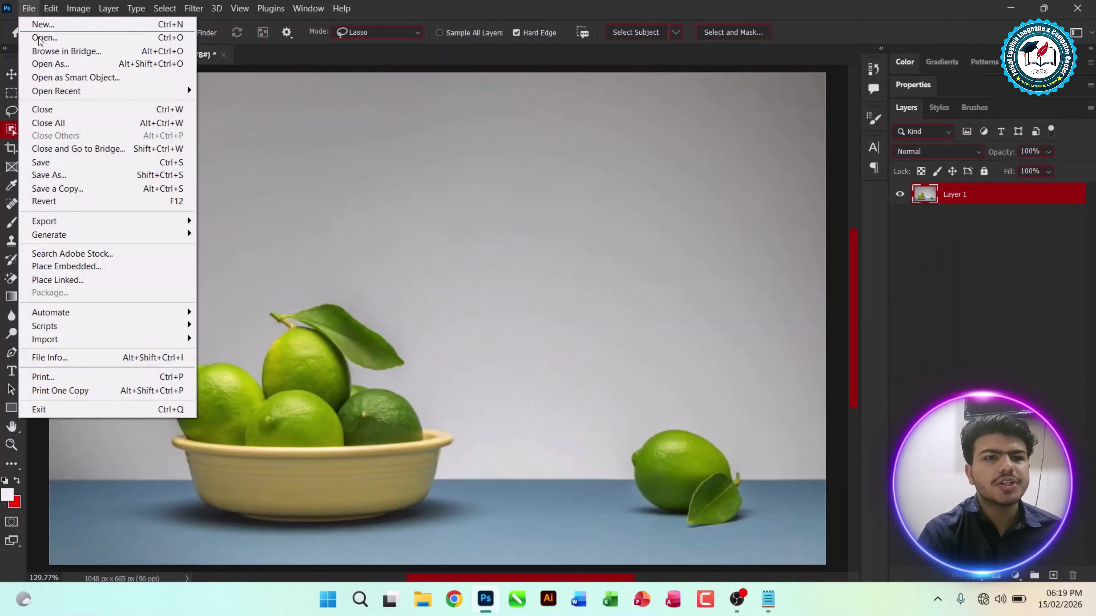
{"action": "left_click", "coordinate": [66, 266]}
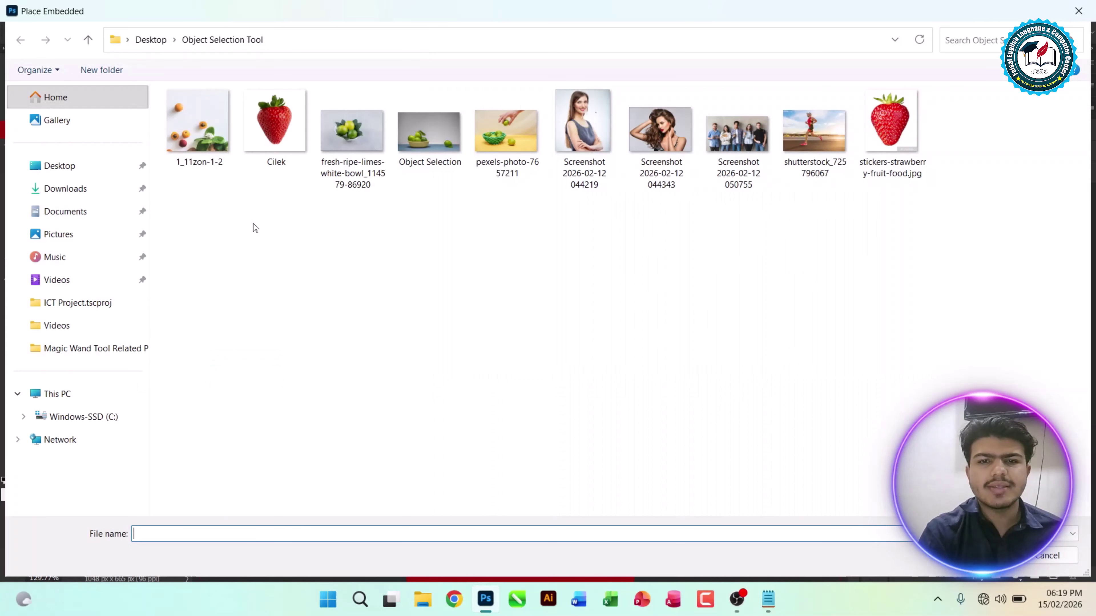
{"action": "left_click", "coordinate": [880, 129]}
{"action": "left_click", "coordinate": [285, 119]}
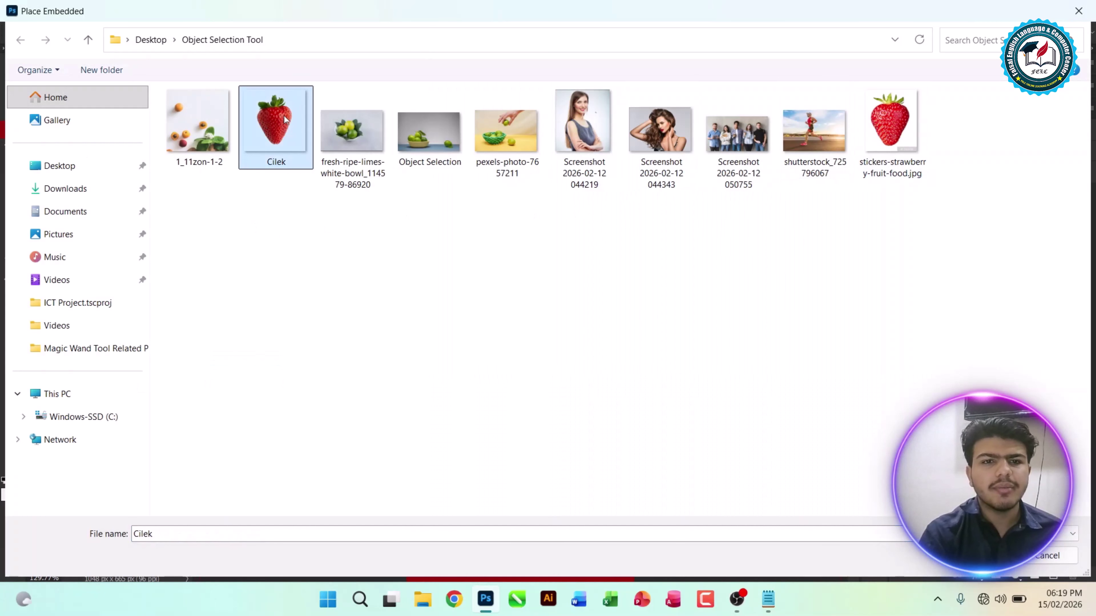
{"action": "double_click", "coordinate": [284, 119]}
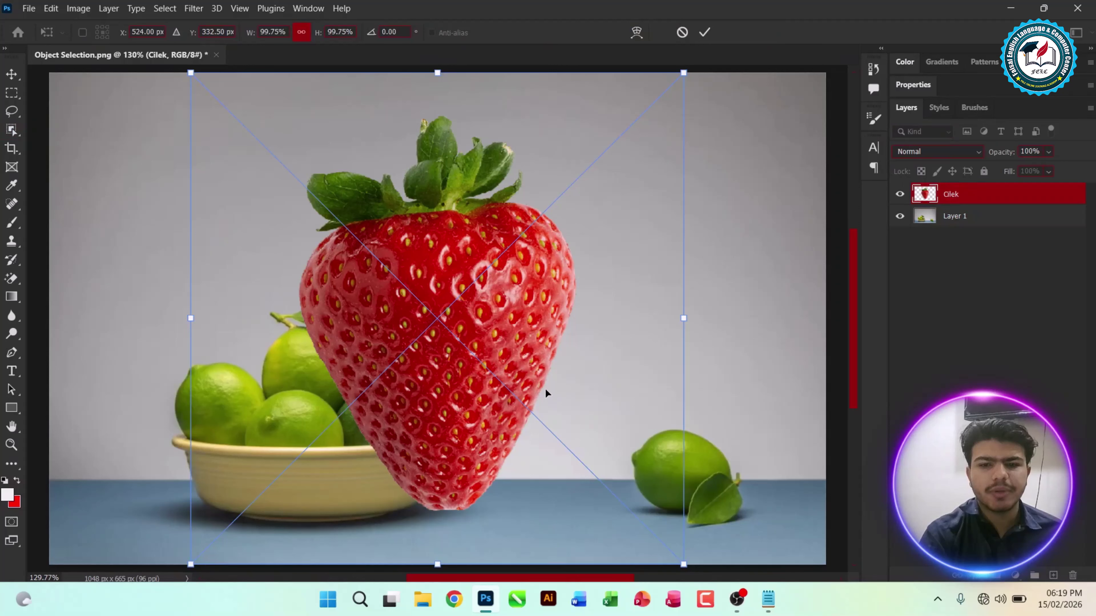
- Scale the strawberry to about 42.91% and place it between the bowl and the single lime, leaving no layer selected
{"action": "left_click_drag", "start_coordinate": [684, 565], "coordinate": [402, 284]}
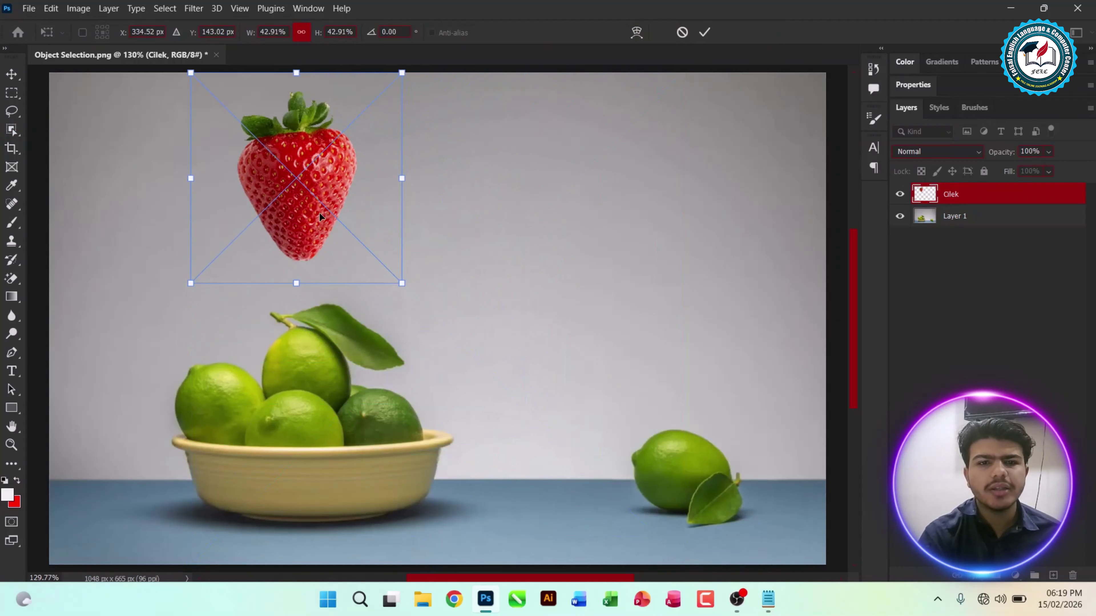
{"action": "left_click_drag", "start_coordinate": [319, 213], "coordinate": [541, 412]}
{"action": "key", "text": "Return"}
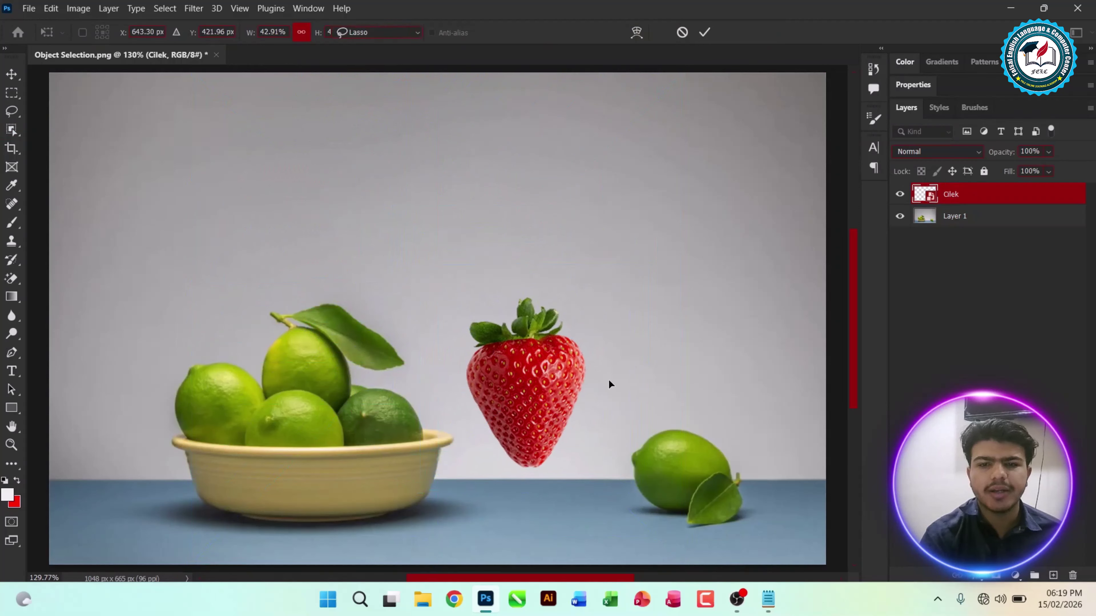
{"action": "left_click", "coordinate": [959, 293]}
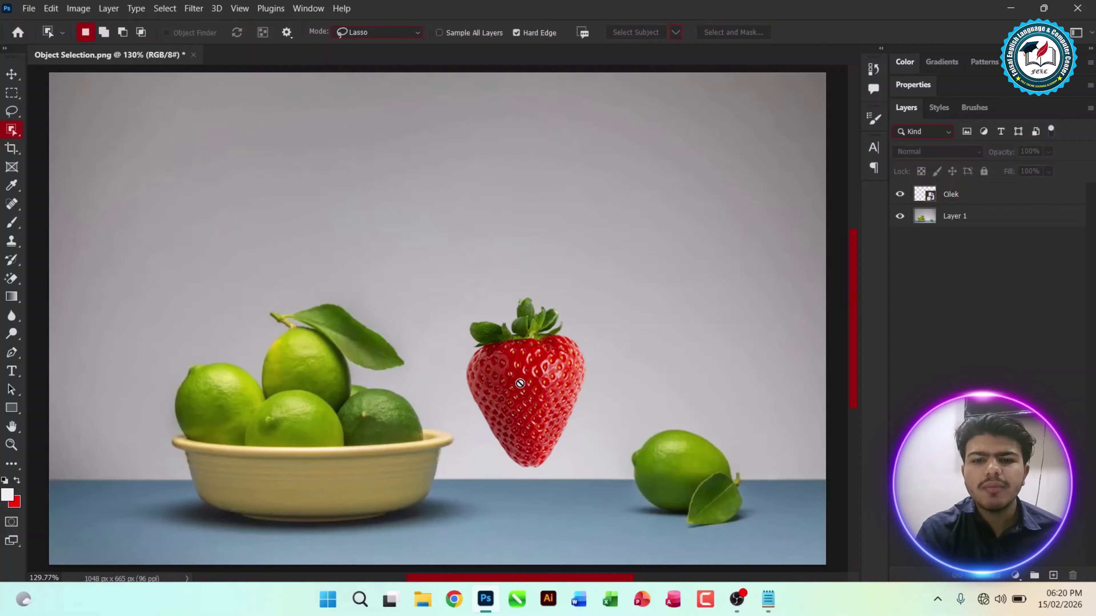
- With Layer 1 active and Sample All Layers off, try to lasso the strawberry with Object Selection, and clear the selection
{"action": "left_click", "coordinate": [976, 216]}
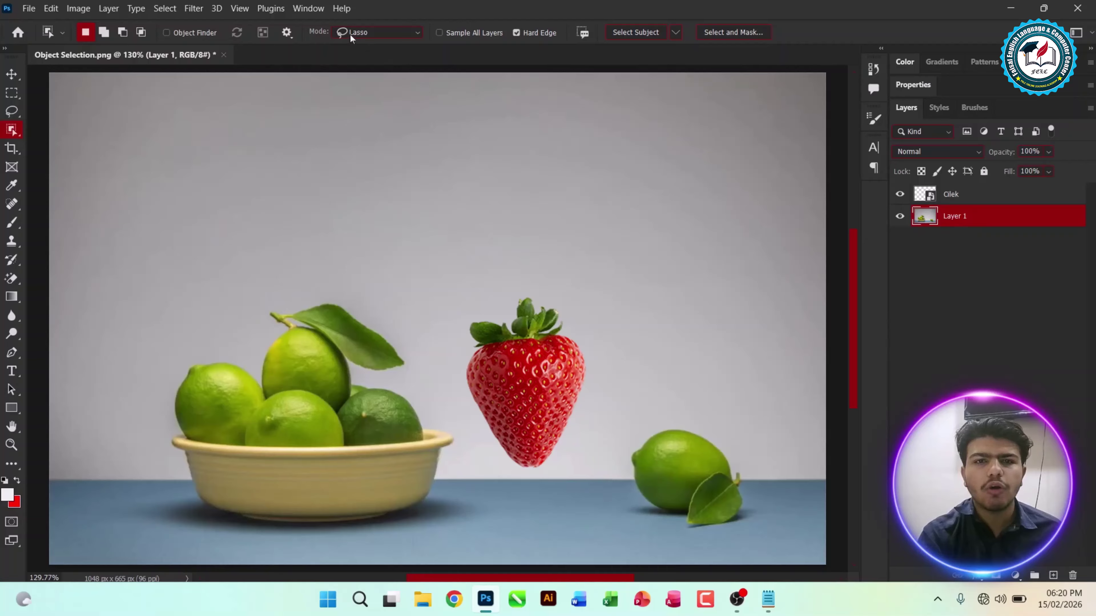
{"action": "mouse_move", "coordinate": [509, 282]}
{"action": "left_mouse_down"}
{"action": "mouse_move", "coordinate": [458, 311]}
{"action": "mouse_move", "coordinate": [454, 386]}
{"action": "mouse_move", "coordinate": [476, 451]}
{"action": "left_mouse_up"}
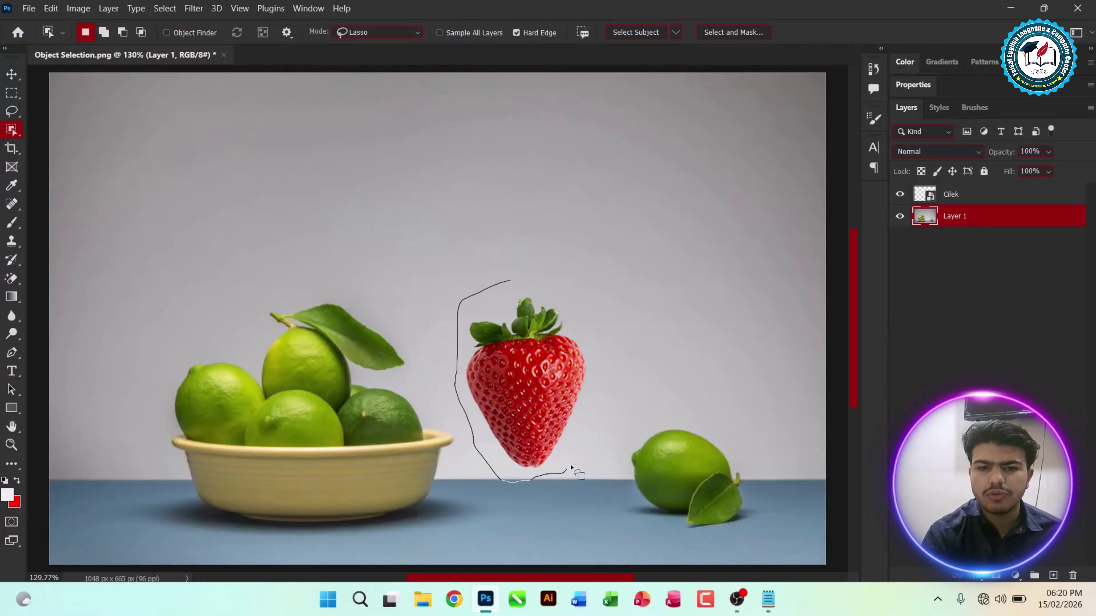
{"action": "mouse_move", "coordinate": [570, 467]}
{"action": "left_mouse_down"}
{"action": "mouse_move", "coordinate": [597, 417]}
{"action": "mouse_move", "coordinate": [575, 303]}
{"action": "mouse_move", "coordinate": [540, 278]}
{"action": "mouse_move", "coordinate": [514, 281]}
{"action": "left_mouse_up"}
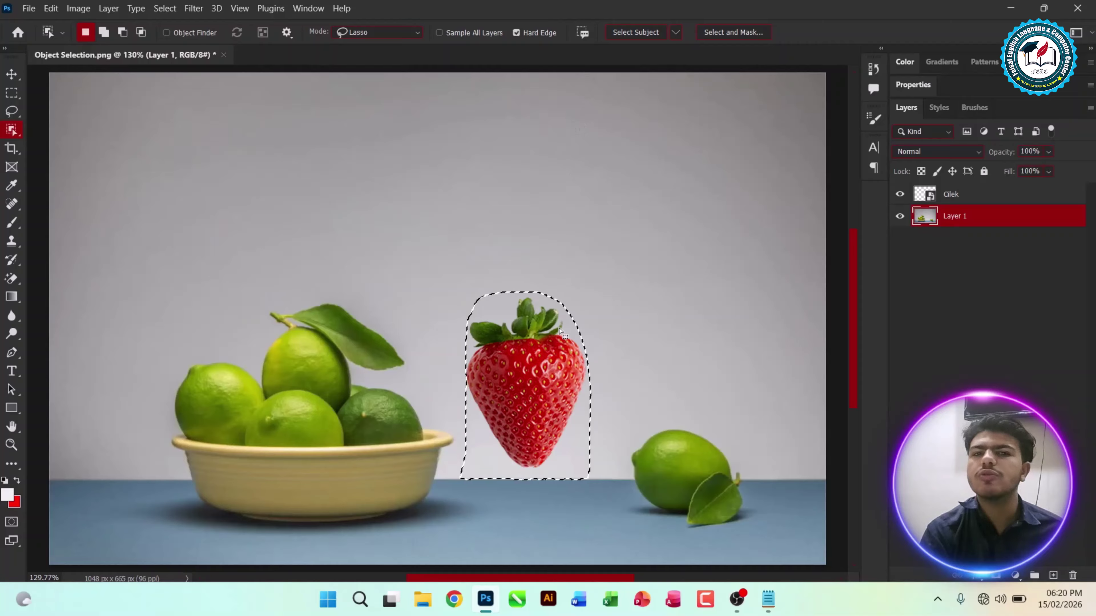
{"action": "key", "text": "ctrl+d"}
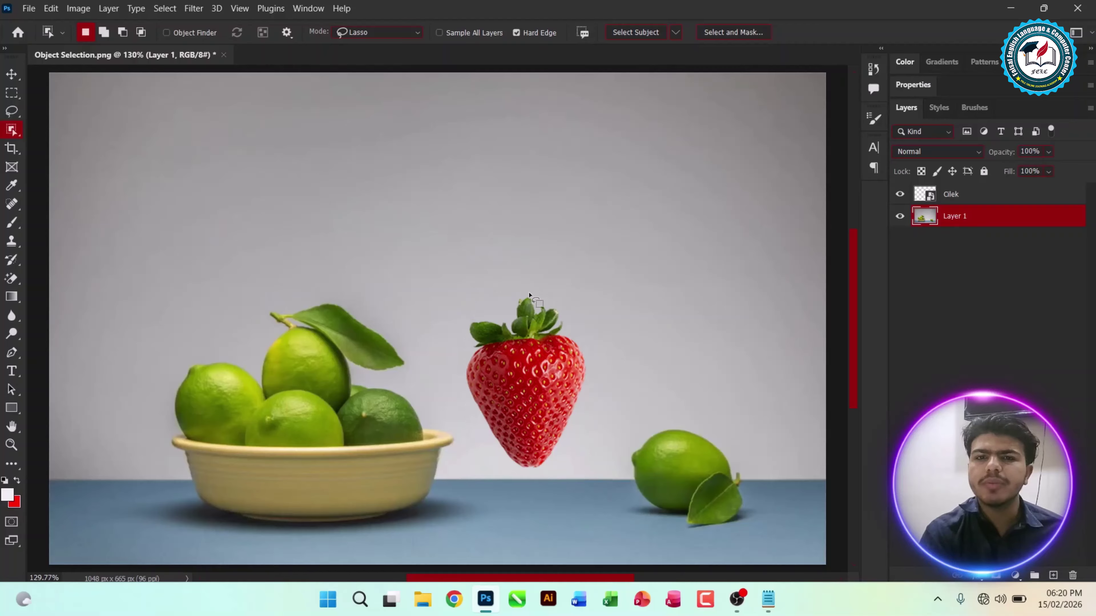
- Make the Cilek layer active, lasso the strawberry with Object Selection, inspect its selection edge up close, and deselect it
{"action": "left_click", "coordinate": [960, 196]}
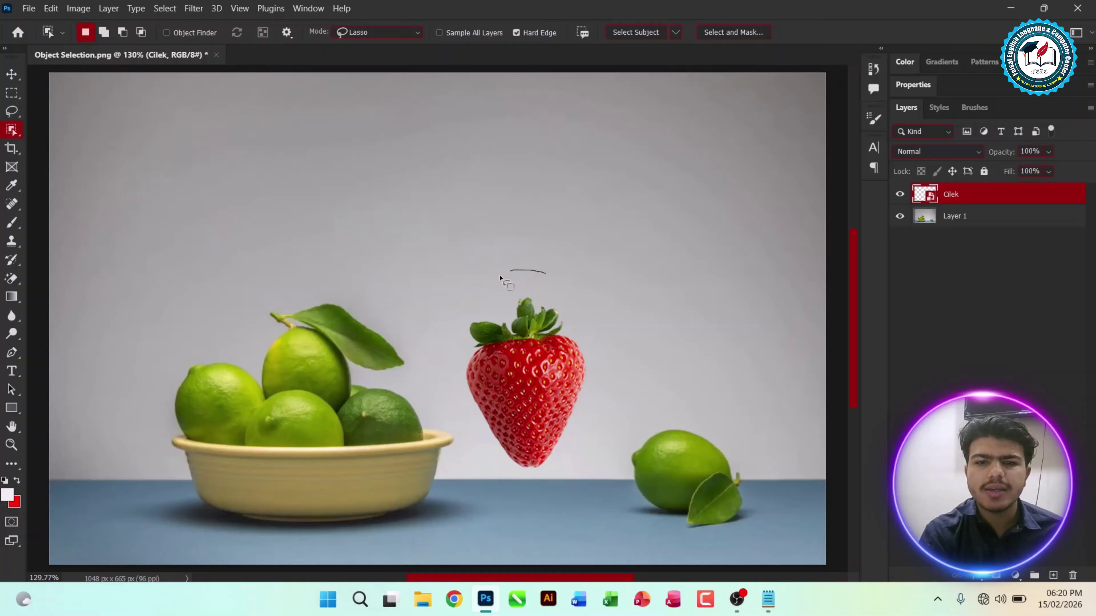
{"action": "mouse_move", "coordinate": [500, 279]}
{"action": "left_mouse_down"}
{"action": "mouse_move", "coordinate": [473, 289]}
{"action": "mouse_move", "coordinate": [460, 319]}
{"action": "left_mouse_up"}
{"action": "left_click_drag", "start_coordinate": [450, 367], "coordinate": [467, 416]}
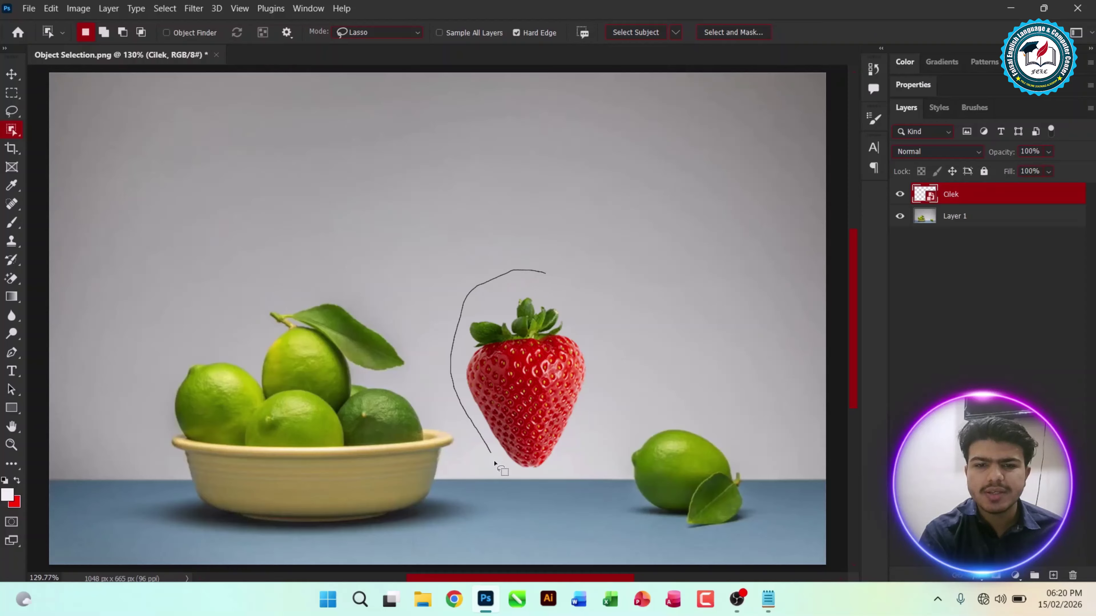
{"action": "mouse_move", "coordinate": [563, 474]}
{"action": "left_mouse_down"}
{"action": "mouse_move", "coordinate": [593, 419]}
{"action": "mouse_move", "coordinate": [603, 367]}
{"action": "mouse_move", "coordinate": [576, 314]}
{"action": "left_mouse_up"}
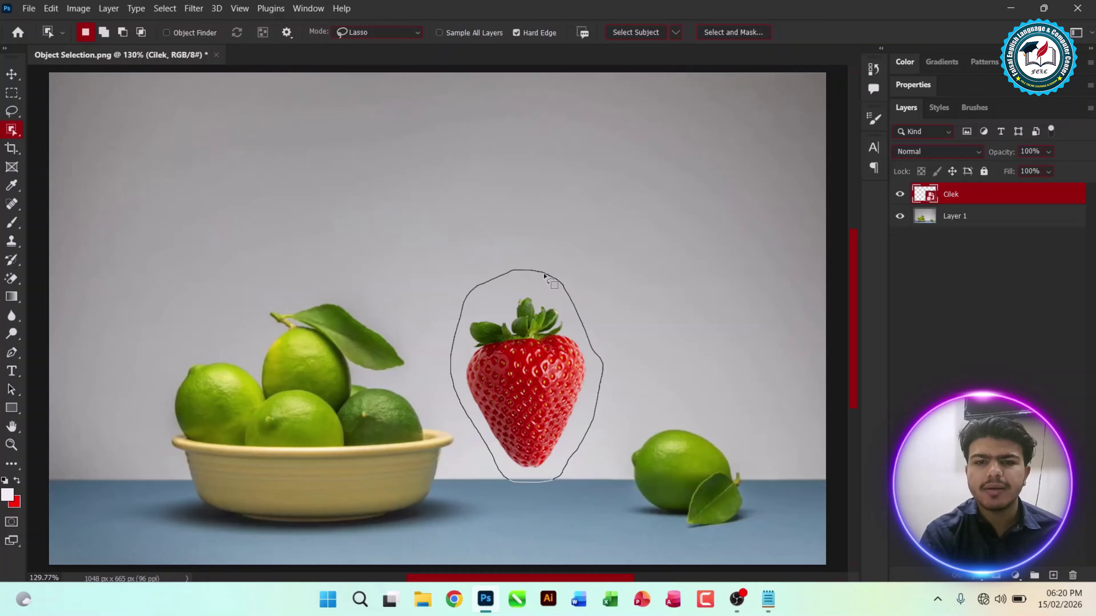
{"action": "left_click_drag", "start_coordinate": [588, 335], "coordinate": [590, 341]}
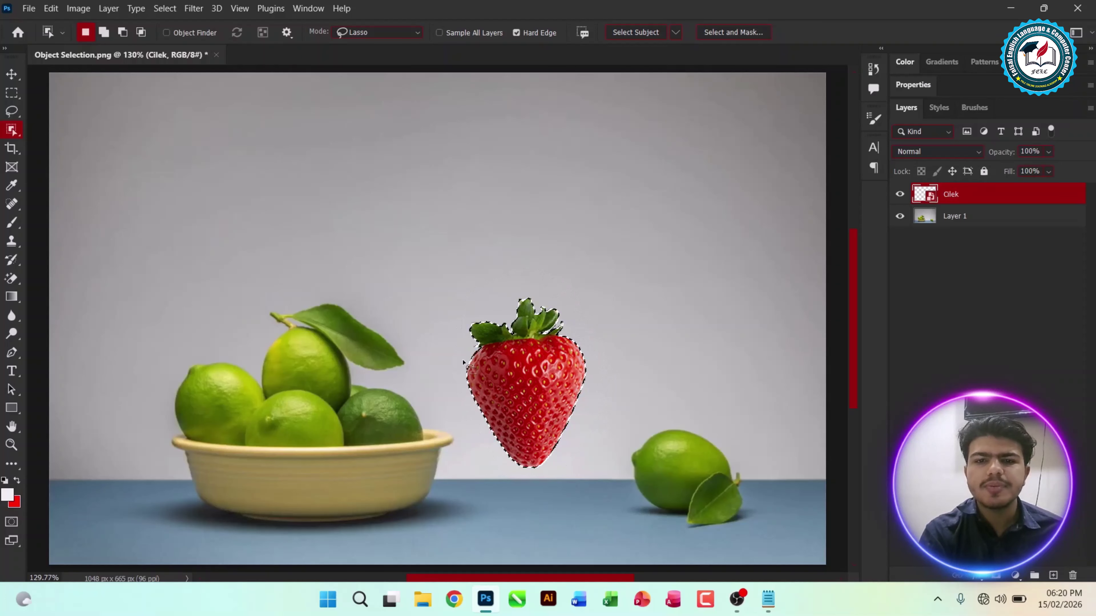
{"action": "key", "text": "ctrl+plus"}
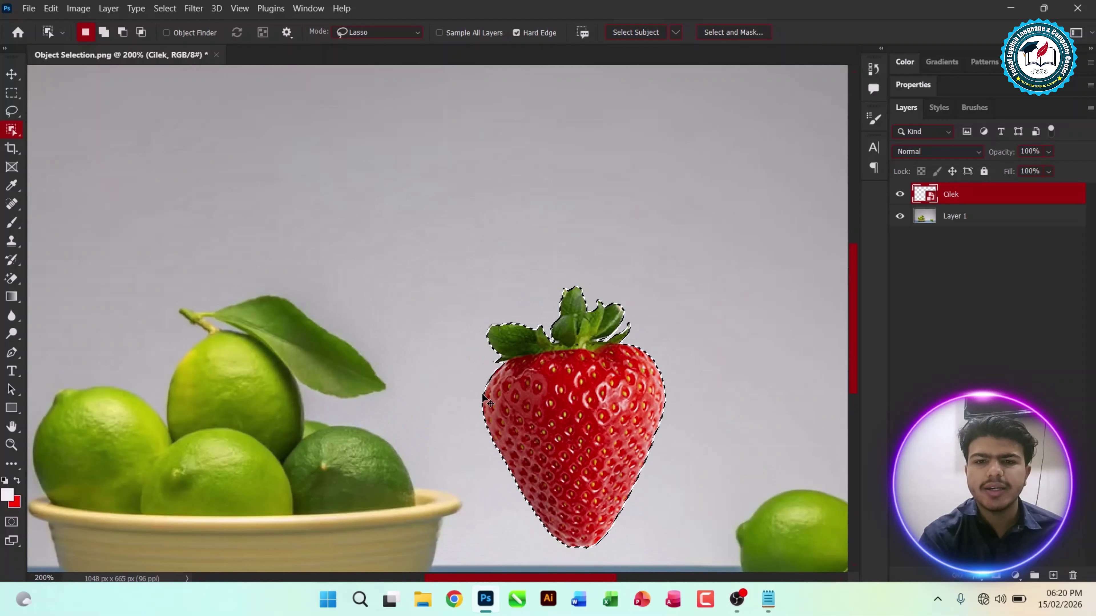
{"action": "key", "text": "ctrl+minus"}
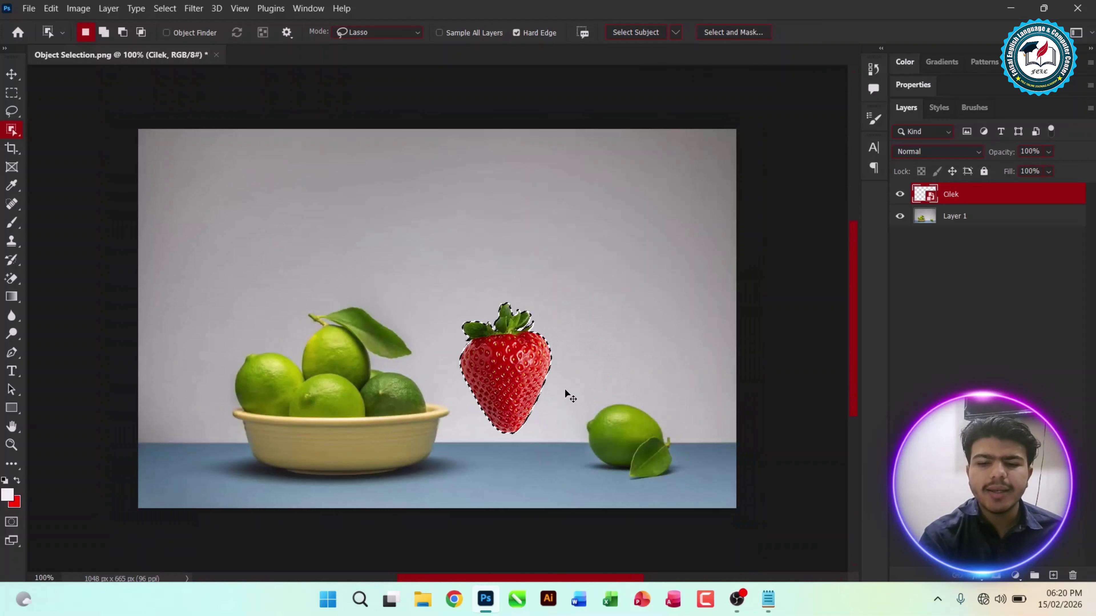
{"action": "key", "text": "ctrl+0"}
{"action": "key", "text": "ctrl+d"}
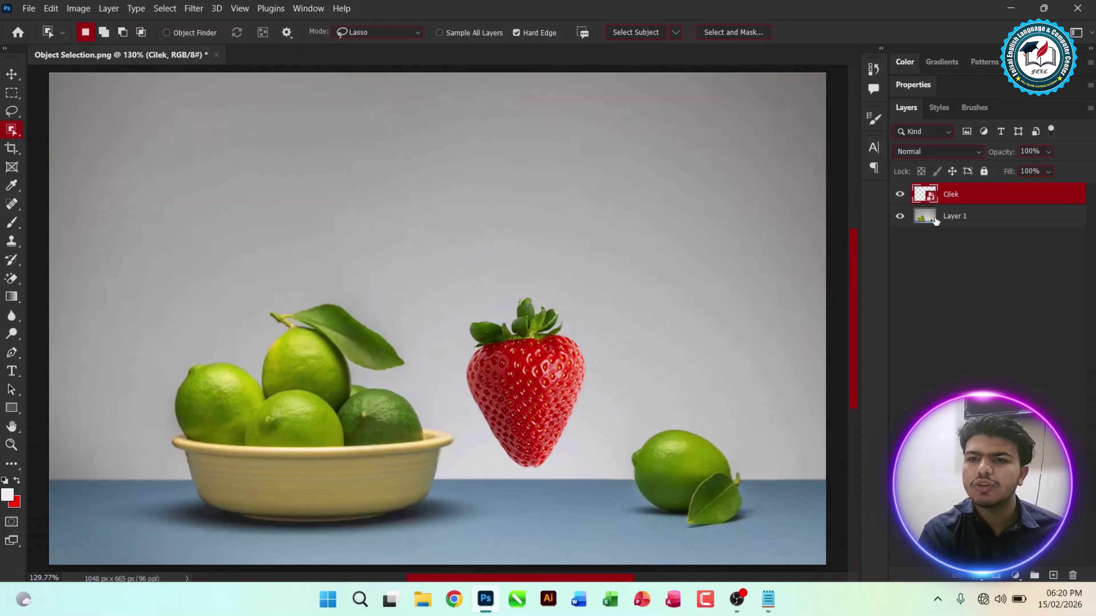
- With Layer 1 active, enable Sample All Layers, lasso the strawberry to select it, and disable the option again
{"action": "left_click", "coordinate": [962, 222]}
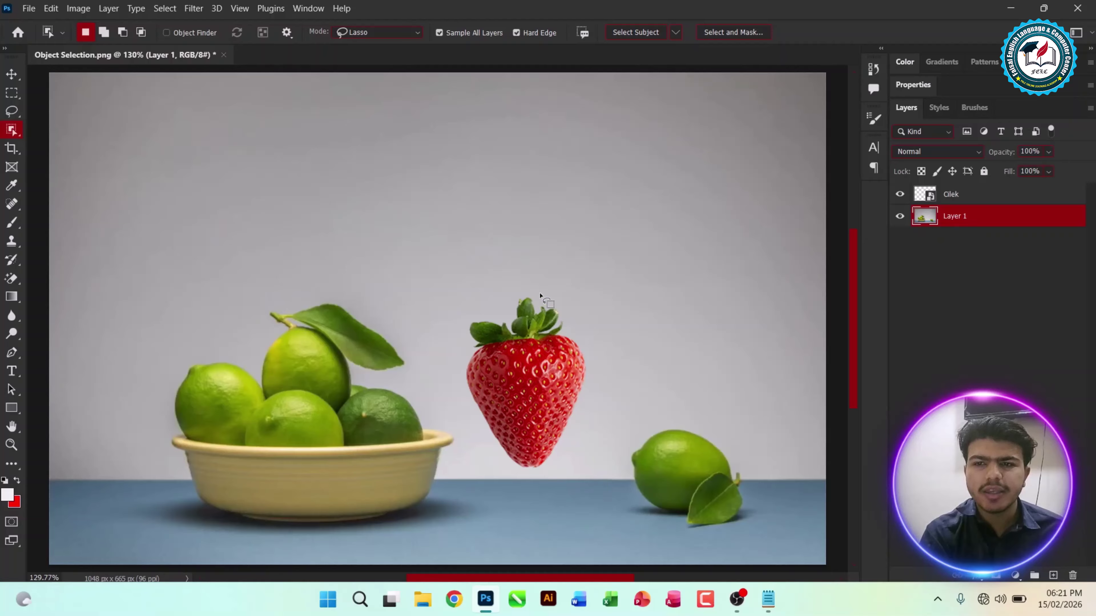
{"action": "mouse_move", "coordinate": [526, 278]}
{"action": "left_mouse_down"}
{"action": "mouse_move", "coordinate": [487, 288]}
{"action": "mouse_move", "coordinate": [453, 351]}
{"action": "mouse_move", "coordinate": [481, 447]}
{"action": "mouse_move", "coordinate": [499, 472]}
{"action": "mouse_move", "coordinate": [531, 479]}
{"action": "mouse_move", "coordinate": [573, 446]}
{"action": "mouse_move", "coordinate": [597, 381]}
{"action": "mouse_move", "coordinate": [586, 324]}
{"action": "mouse_move", "coordinate": [527, 280]}
{"action": "left_mouse_up"}
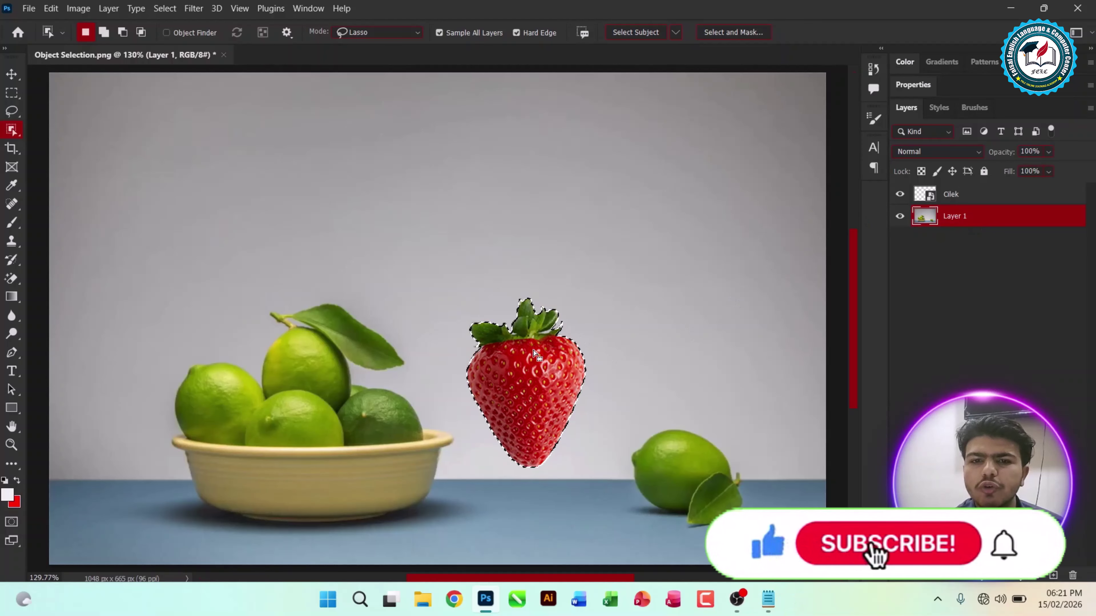
{"action": "left_click", "coordinate": [468, 32]}
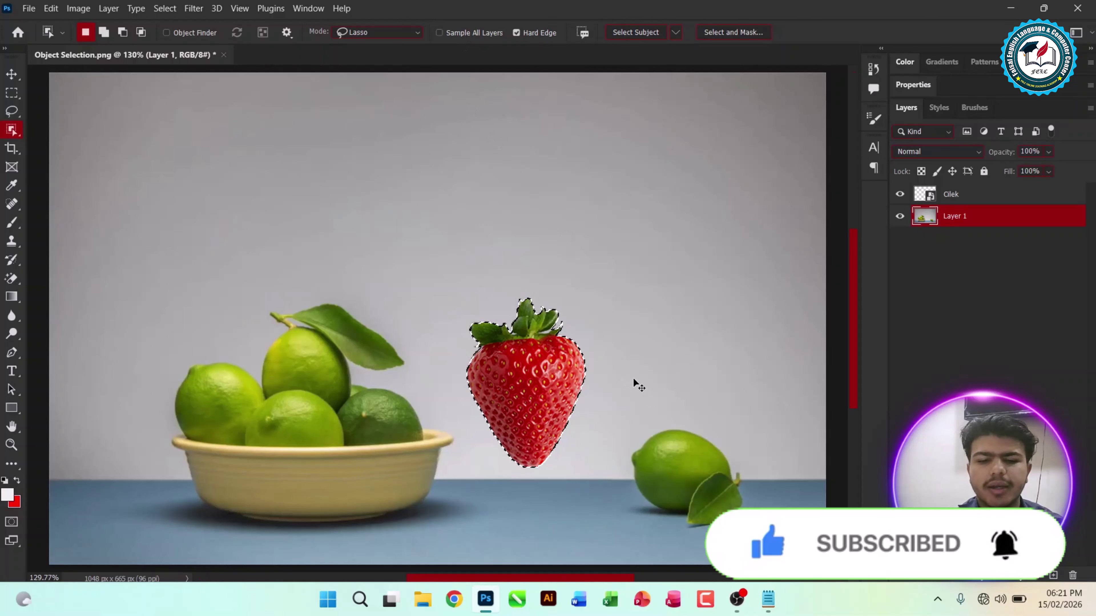
- Switch to Notepad and add the indented line "-- Sample All Layer (Any Object) - Selection" under the Regular Selection item
{"action": "key", "text": "alt+Tab"}
{"action": "key", "text": "Return"}
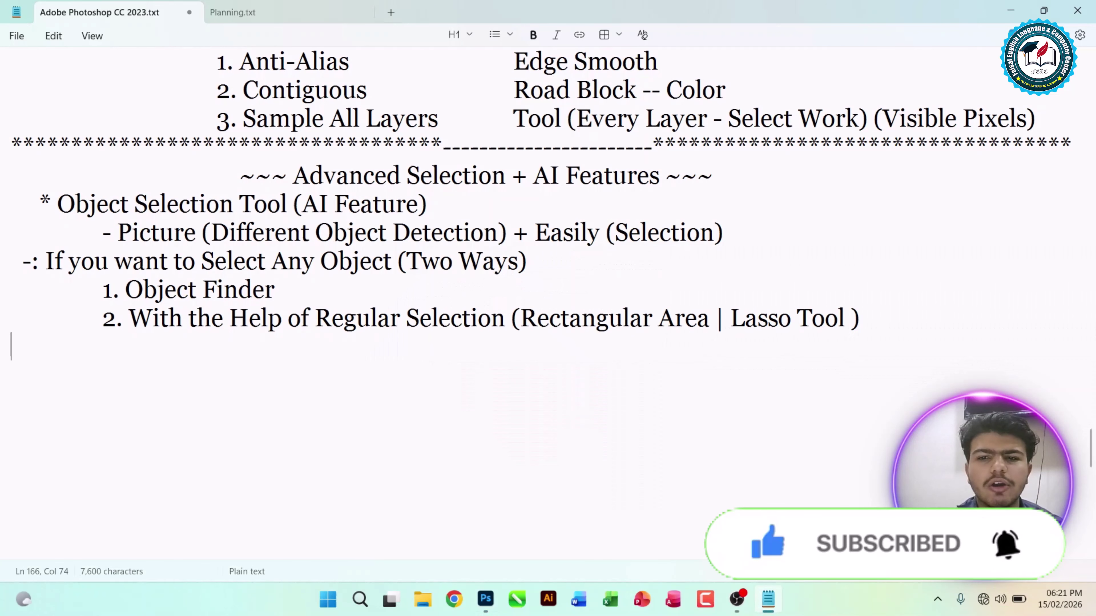
{"action": "key", "text": "Tab"}
{"action": "key", "text": "Tab"}
{"action": "type", "text": "-- Samp"}
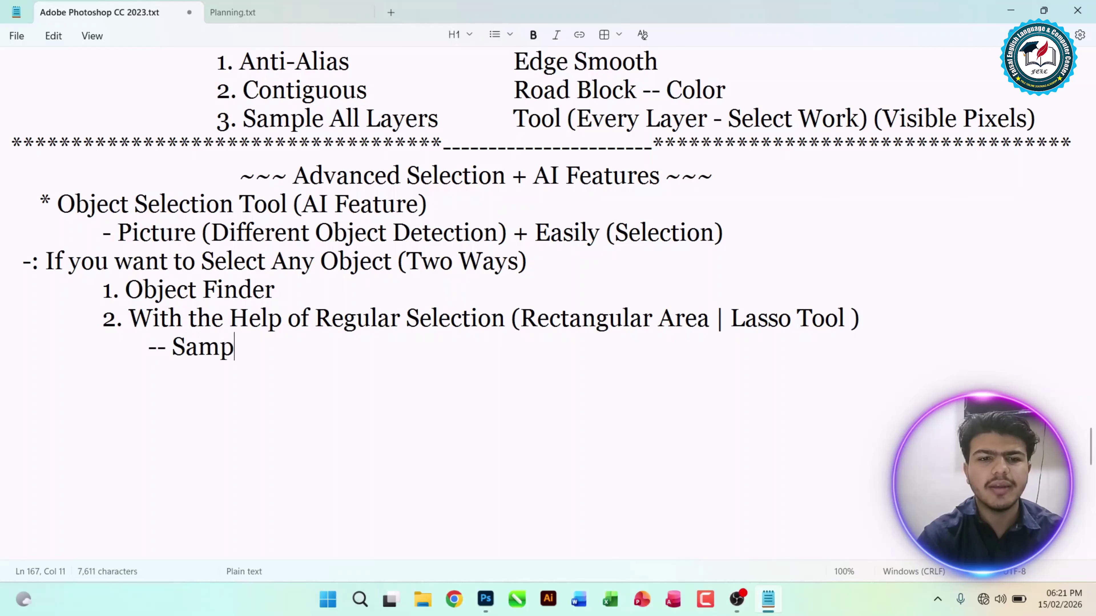
{"action": "type", "text": "le All Layer "}
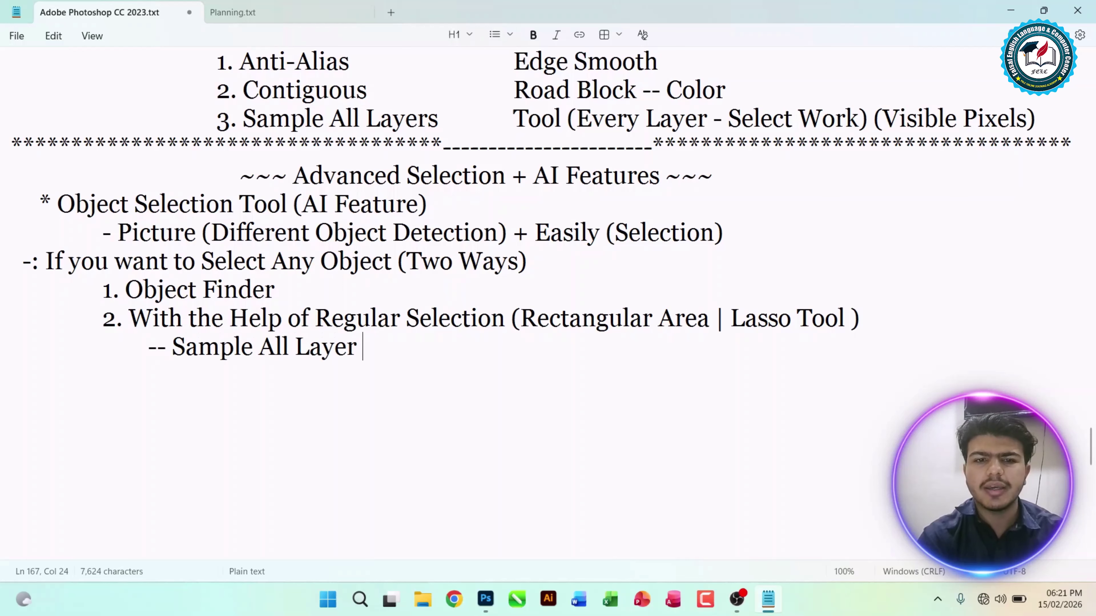
{"action": "type", "text": "(Any Object"}
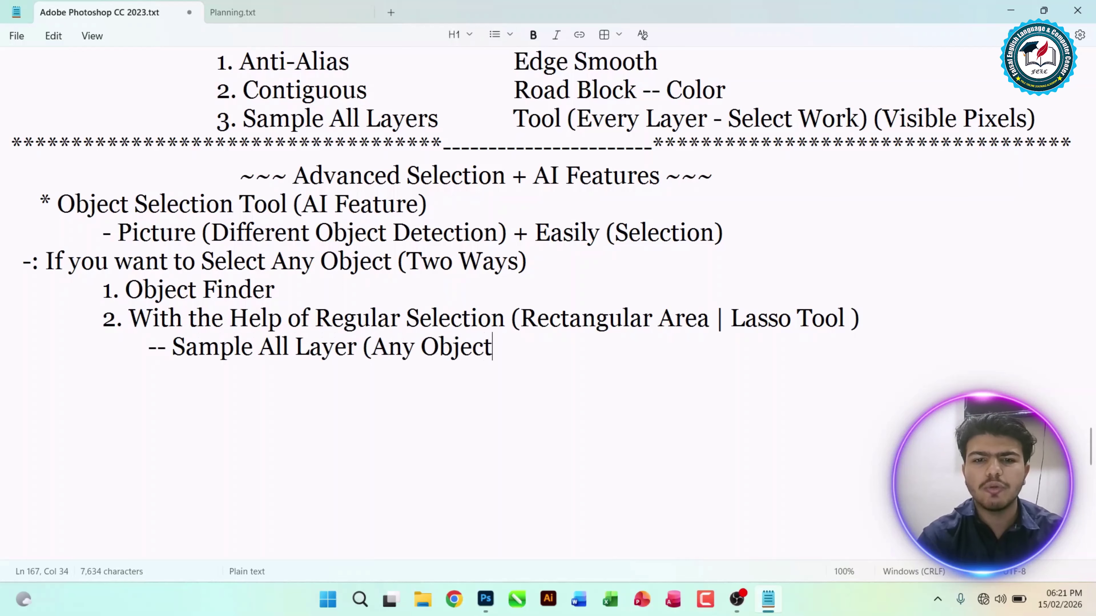
{"action": "type", "text": ") - Selection"}
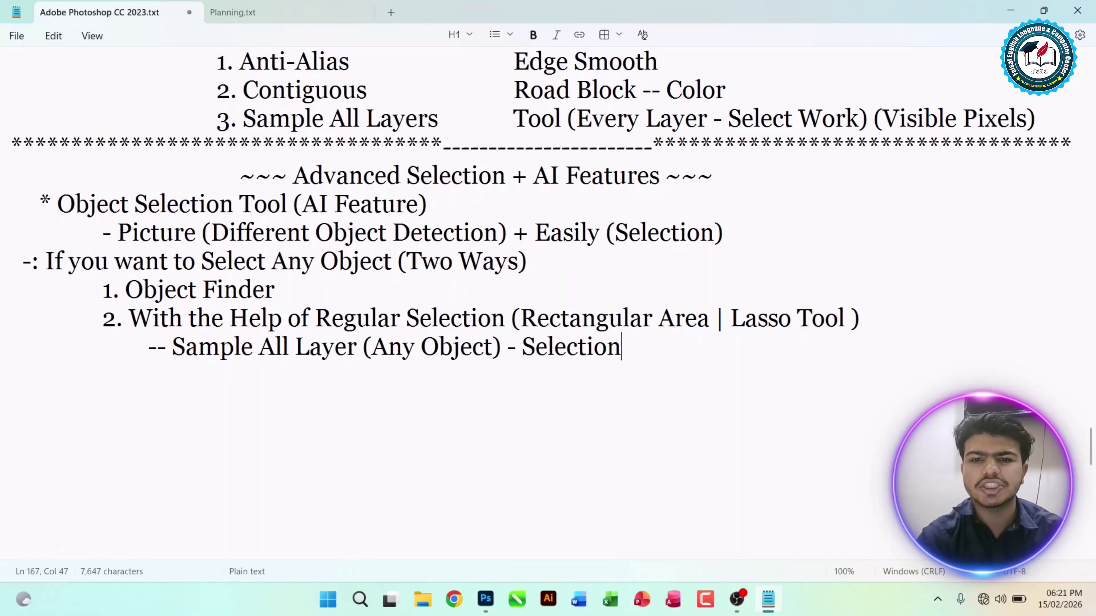
- Return to Photoshop, clear the strawberry selection, and set the Object Selection mode to Rectangle
{"action": "key", "text": "alt+Tab"}
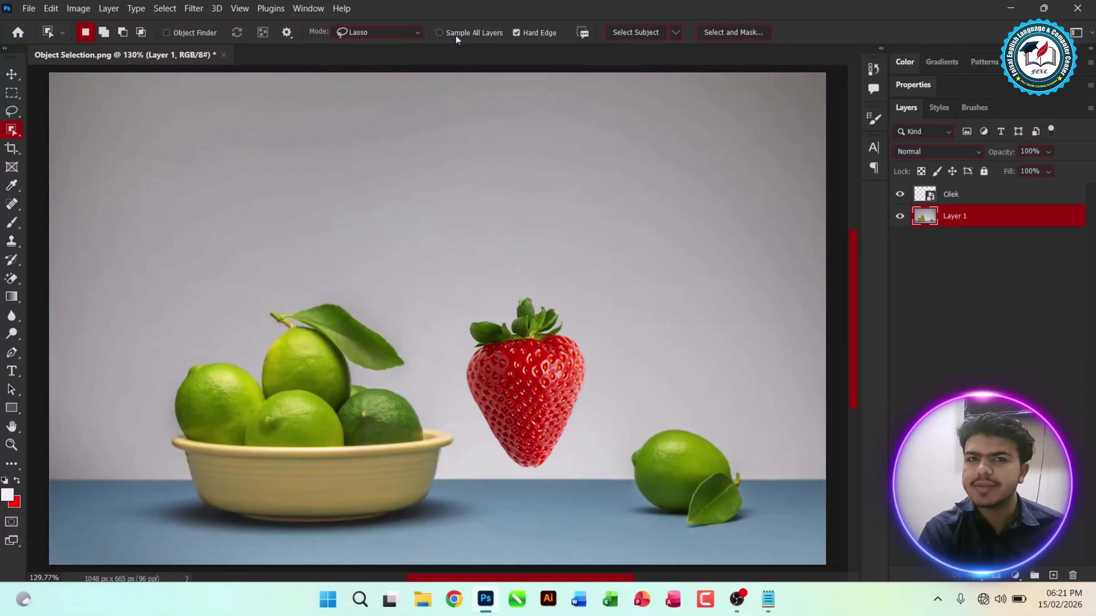
{"action": "left_click", "coordinate": [360, 32]}
{"action": "left_click", "coordinate": [351, 49]}
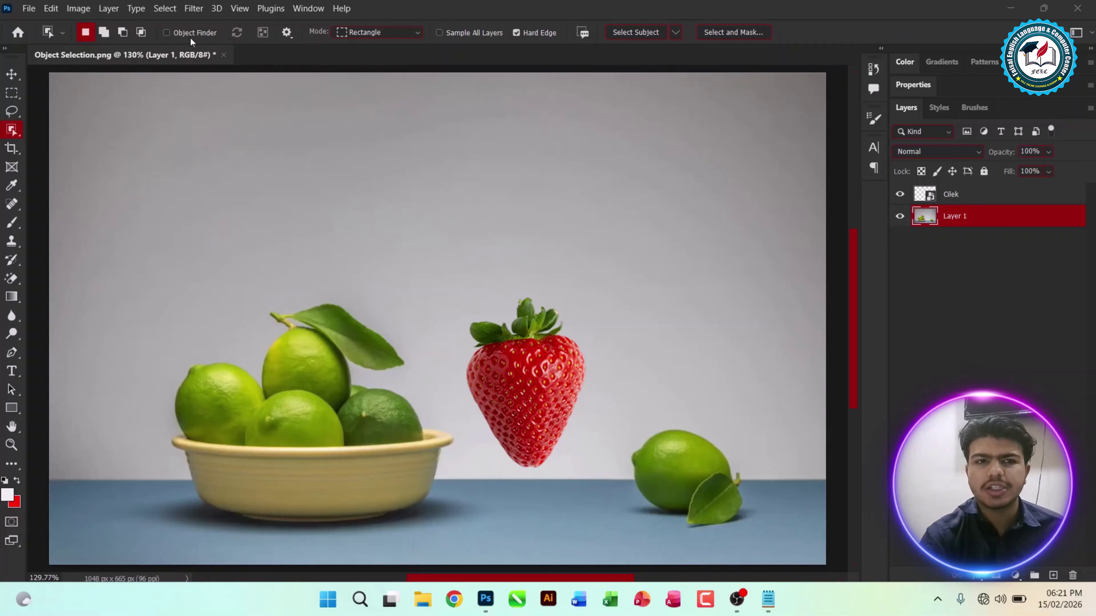
- Review the Sample All Layer and Object Finder lines in the Notepad notes, placing the text cursor after Object Finder
{"action": "left_click", "coordinate": [768, 599]}
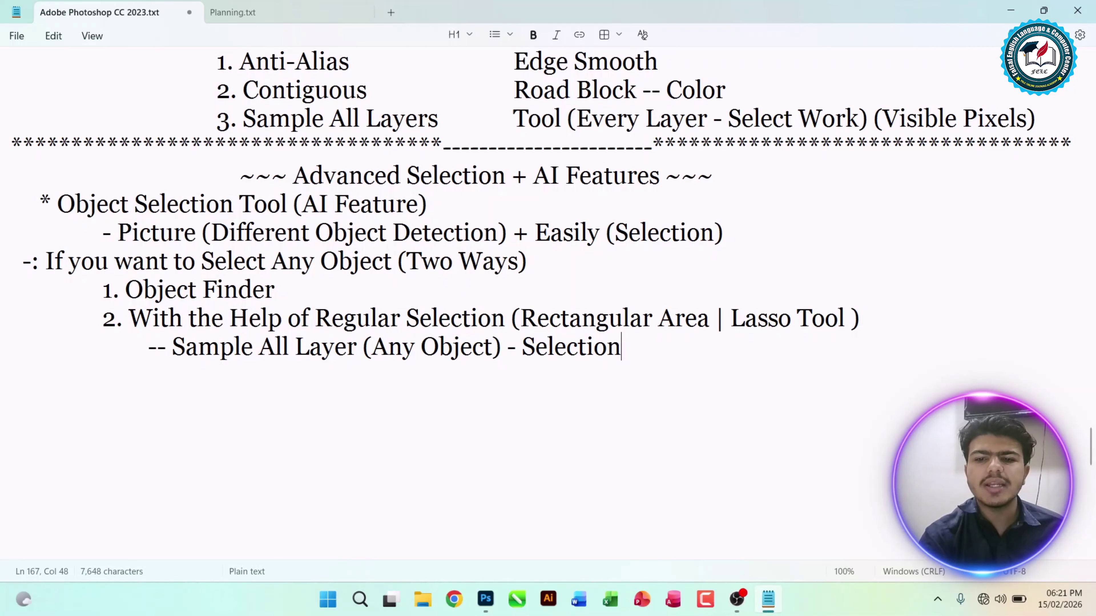
{"action": "left_click_drag", "start_coordinate": [156, 346], "coordinate": [493, 347]}
{"action": "left_click", "coordinate": [650, 347]}
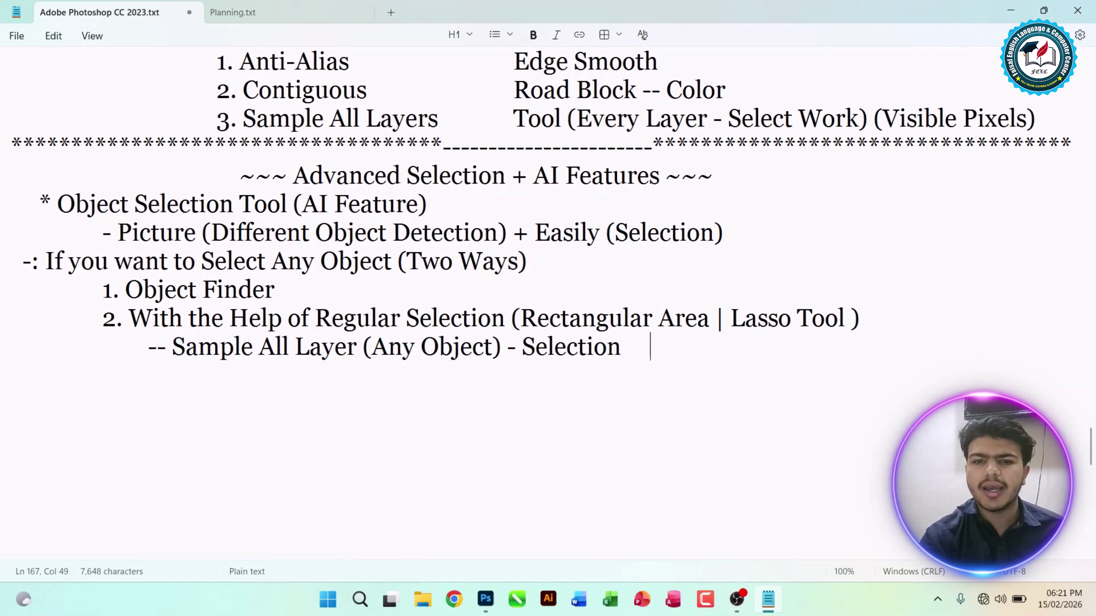
{"action": "left_click_drag", "start_coordinate": [126, 290], "coordinate": [265, 289]}
{"action": "left_click", "coordinate": [290, 289]}
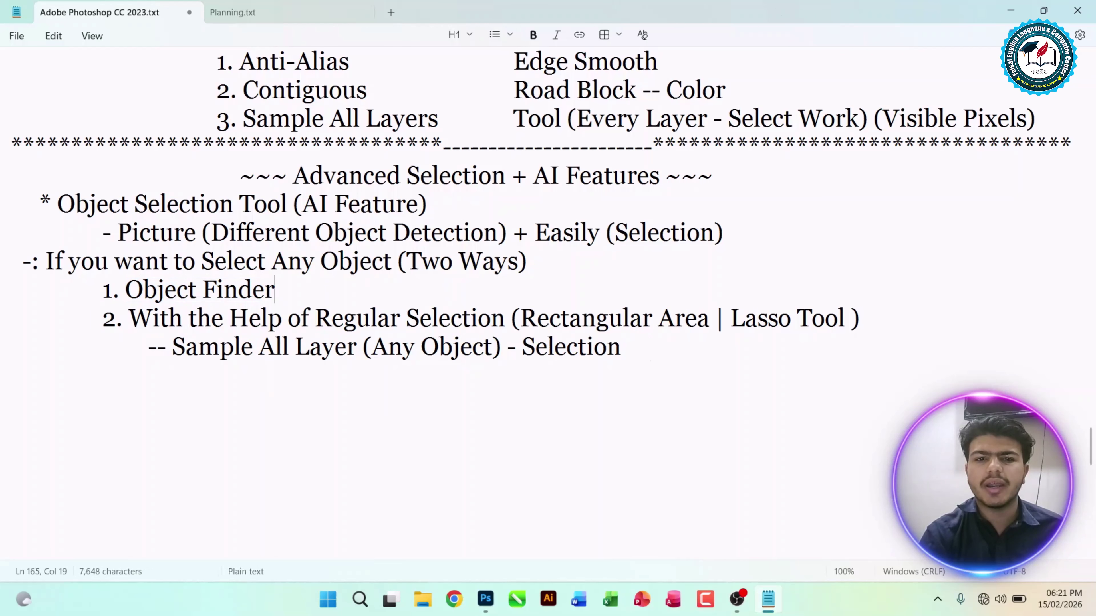
{"action": "left_click", "coordinate": [1005, 5]}
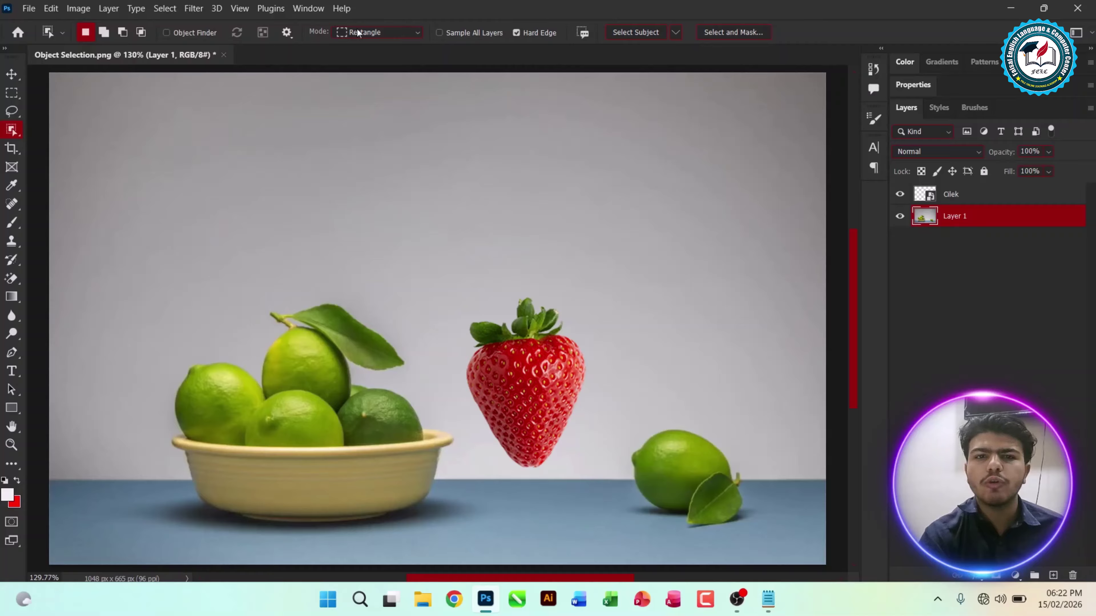
{"action": "left_click", "coordinate": [770, 602]}
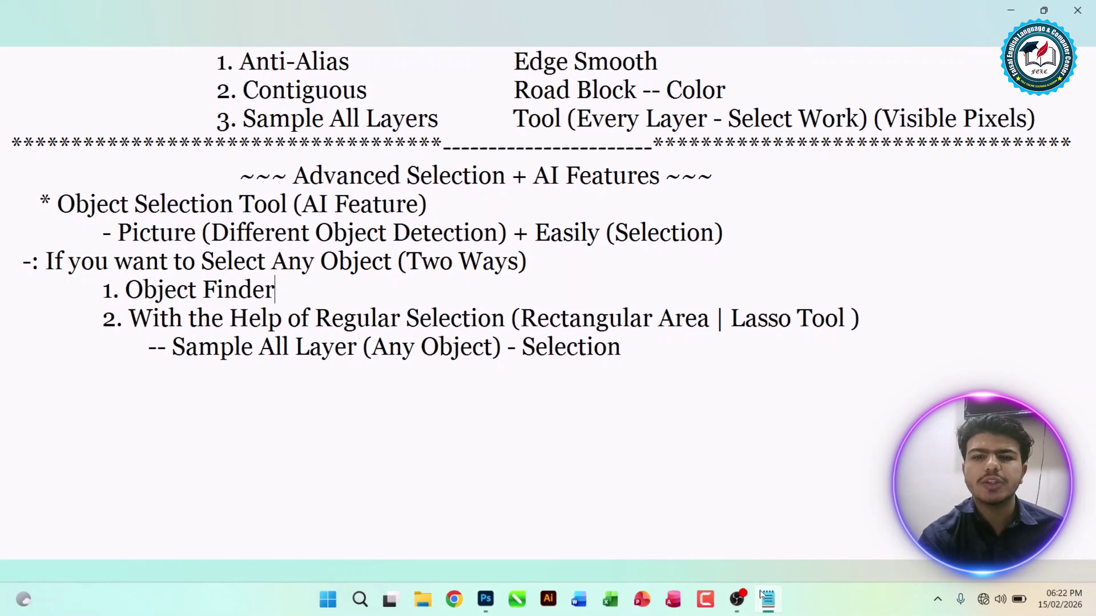
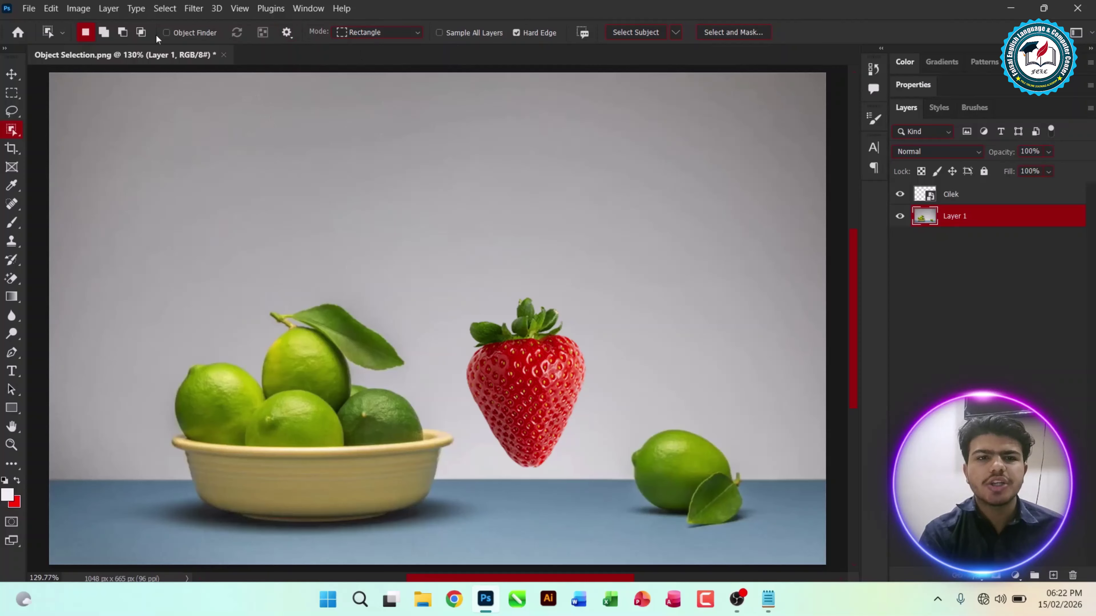
- In Photoshop, enable Object Finder, refresh its detection on Layer 1, and show overlays for all objects
{"action": "left_click", "coordinate": [180, 34]}
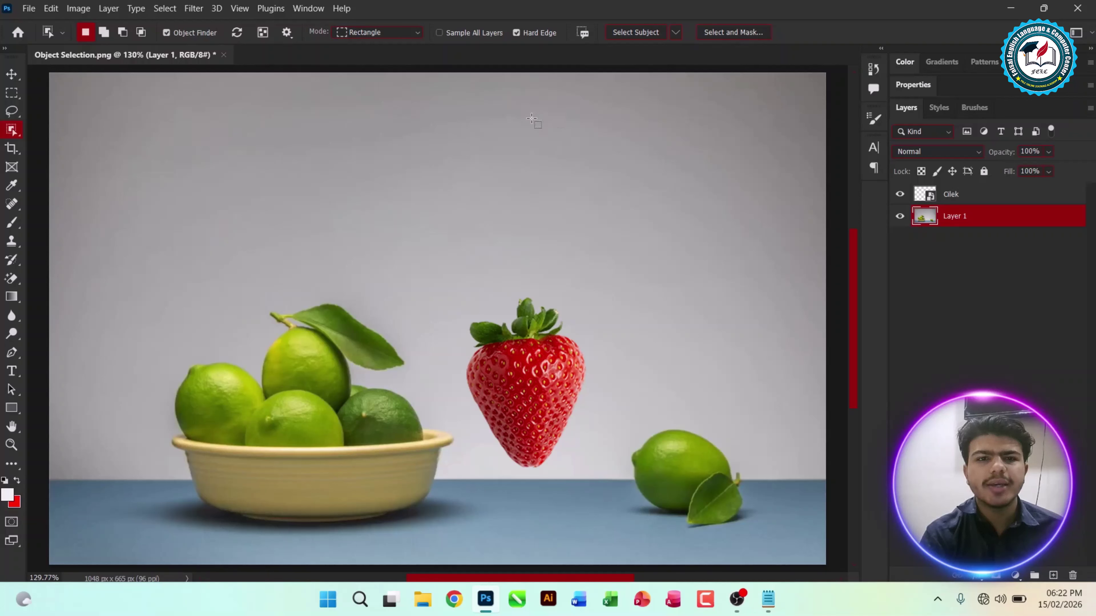
{"action": "left_click", "coordinate": [237, 37]}
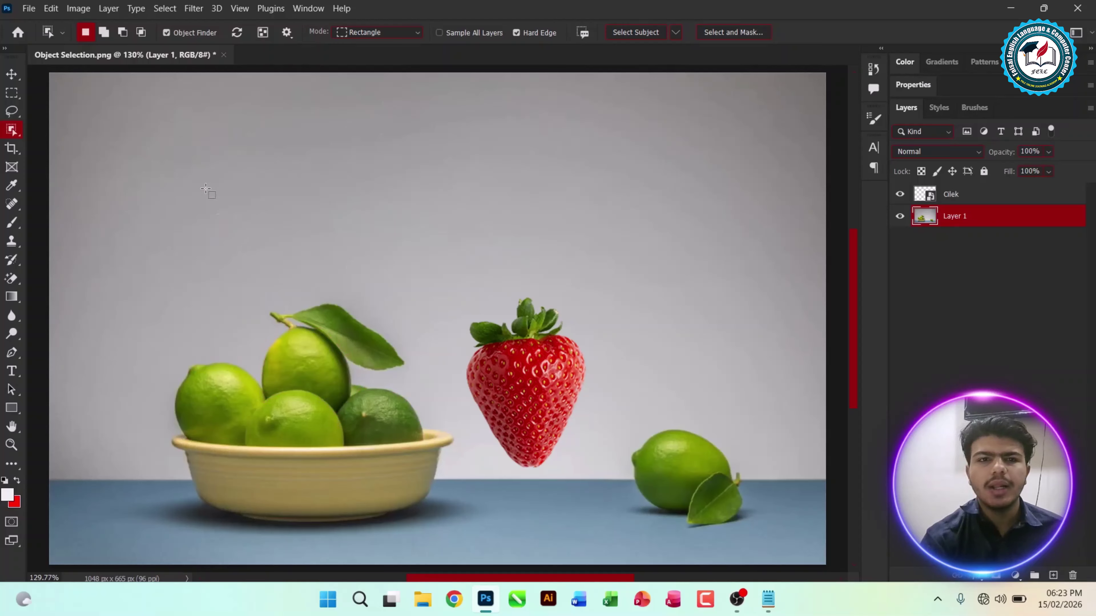
{"action": "left_click", "coordinate": [261, 33]}
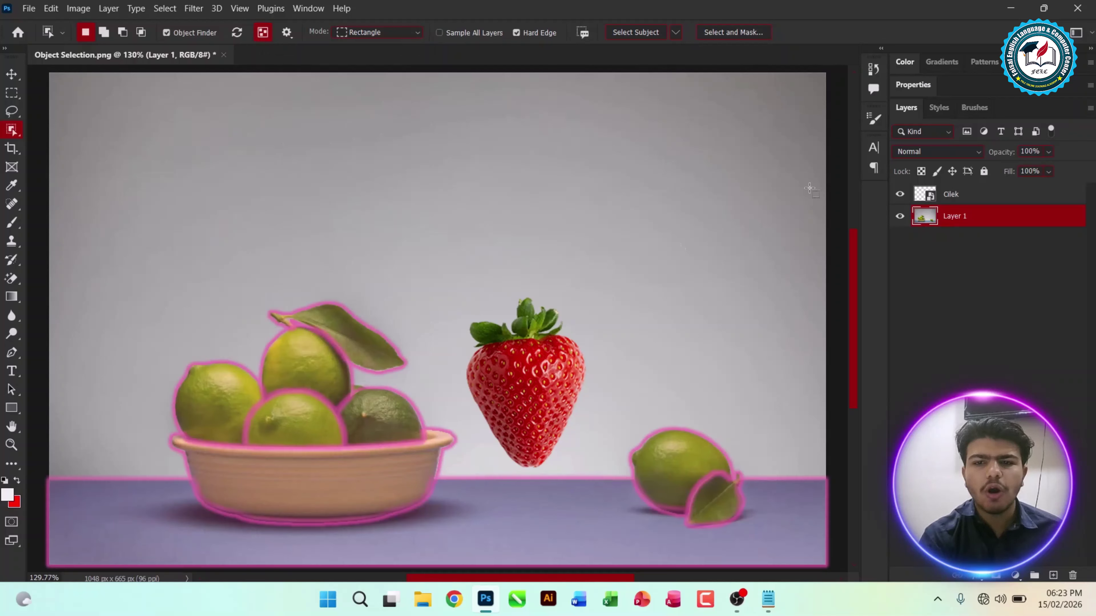
- Delete the Cilek strawberry layer and turn off the overlays for all objects
{"action": "left_click", "coordinate": [966, 194]}
{"action": "key", "text": "Delete"}
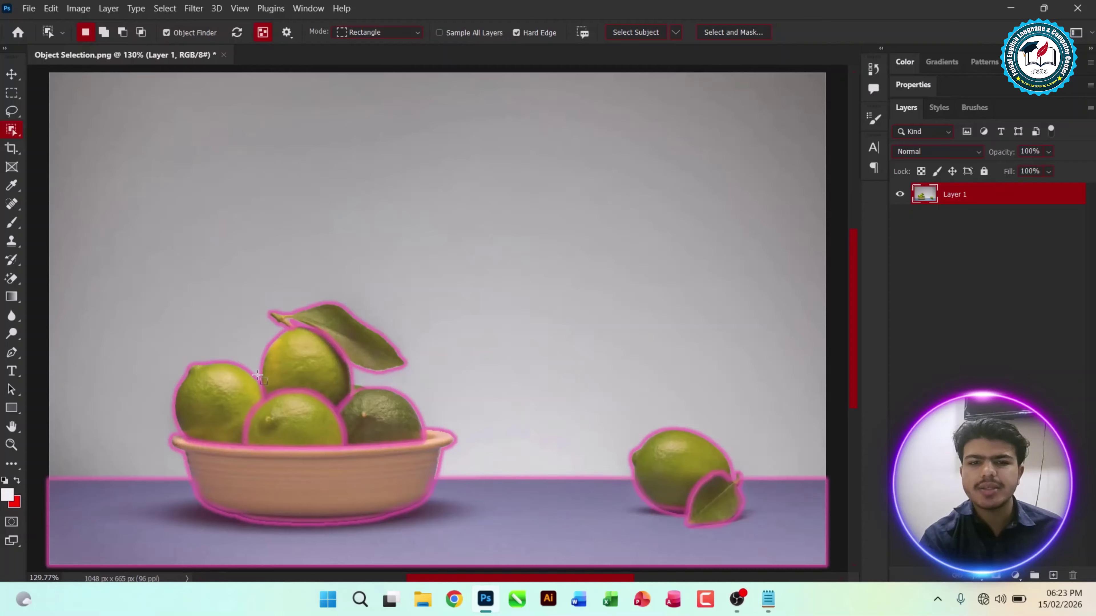
{"action": "left_click", "coordinate": [262, 32]}
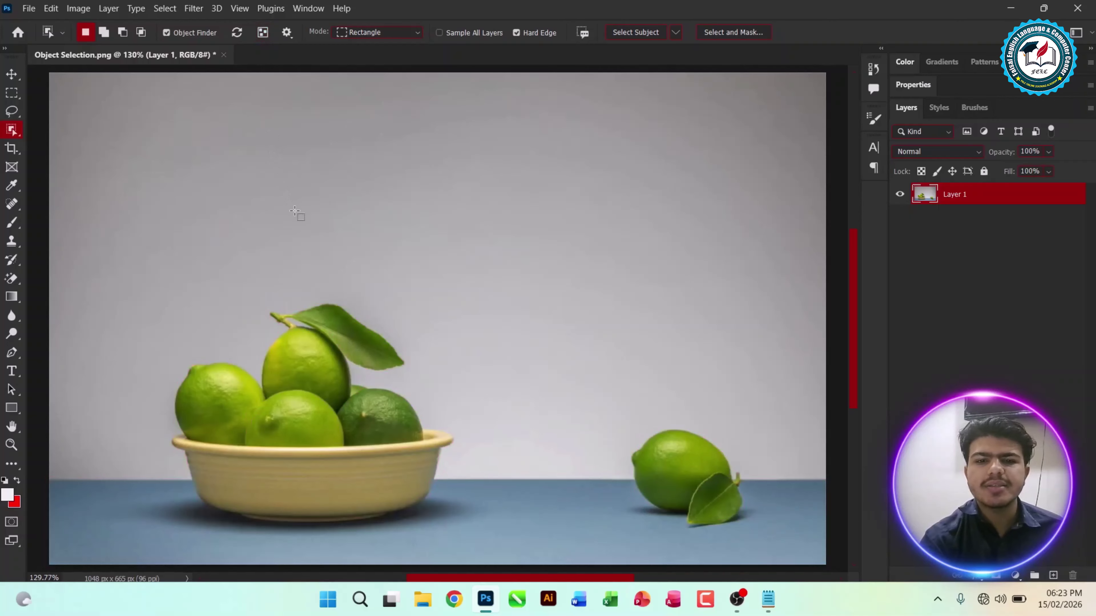
- Show the overlays for all objects once more, hide them, and switch to the Notepad notes
{"action": "key", "text": "n"}
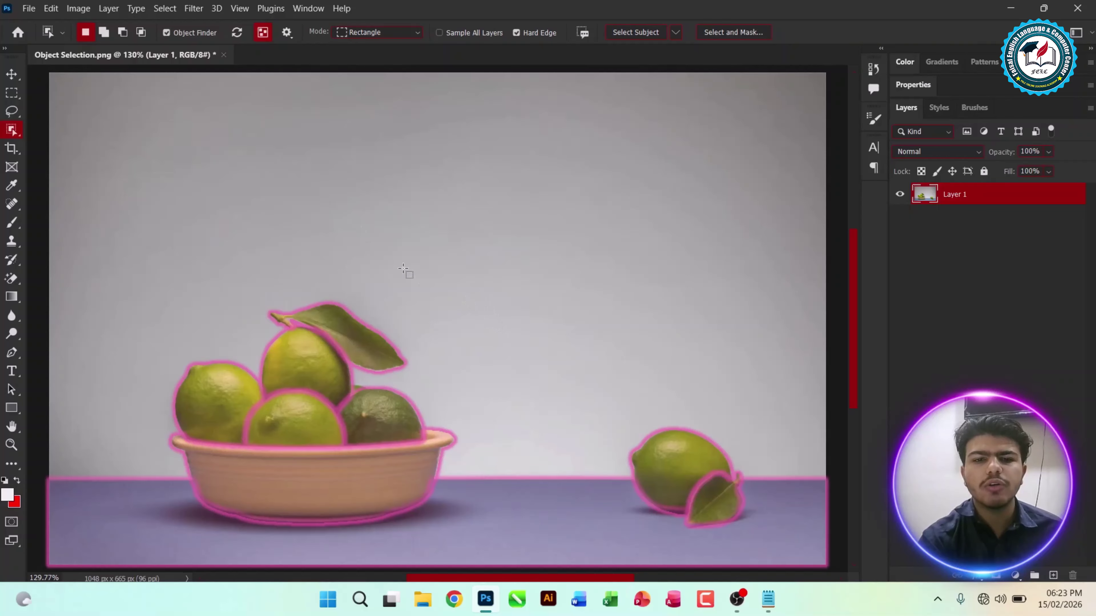
{"action": "key", "text": "n"}
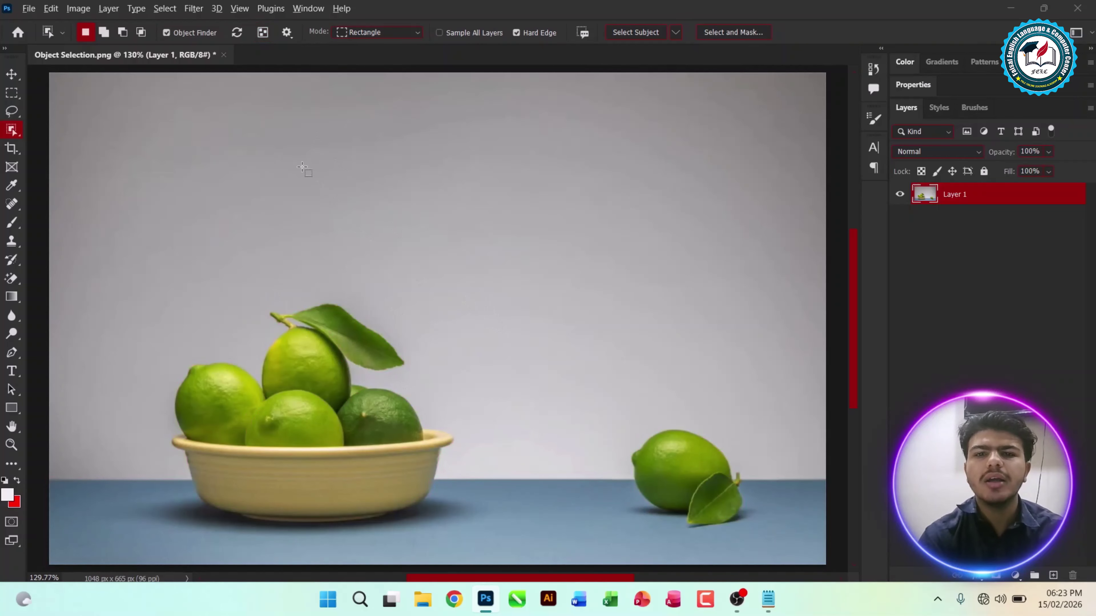
{"action": "key", "text": "alt+Tab"}
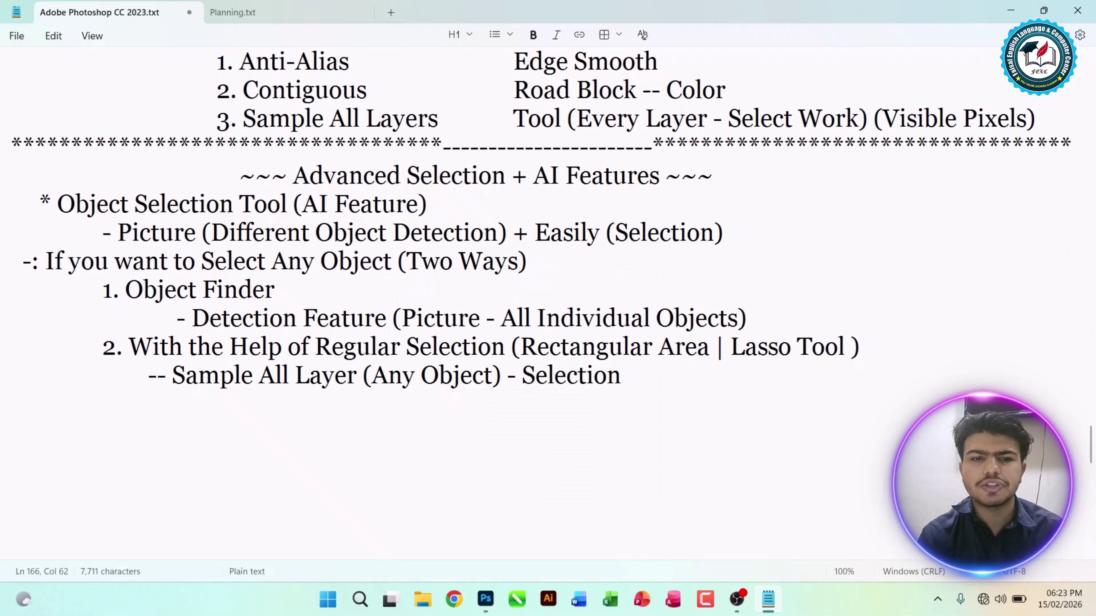
- Add an indented sub-item "1. Refresh All (Detect - Update)" beneath the Detection Feature line in the notes
{"action": "key", "text": "Down"}
{"action": "key", "text": "Down"}
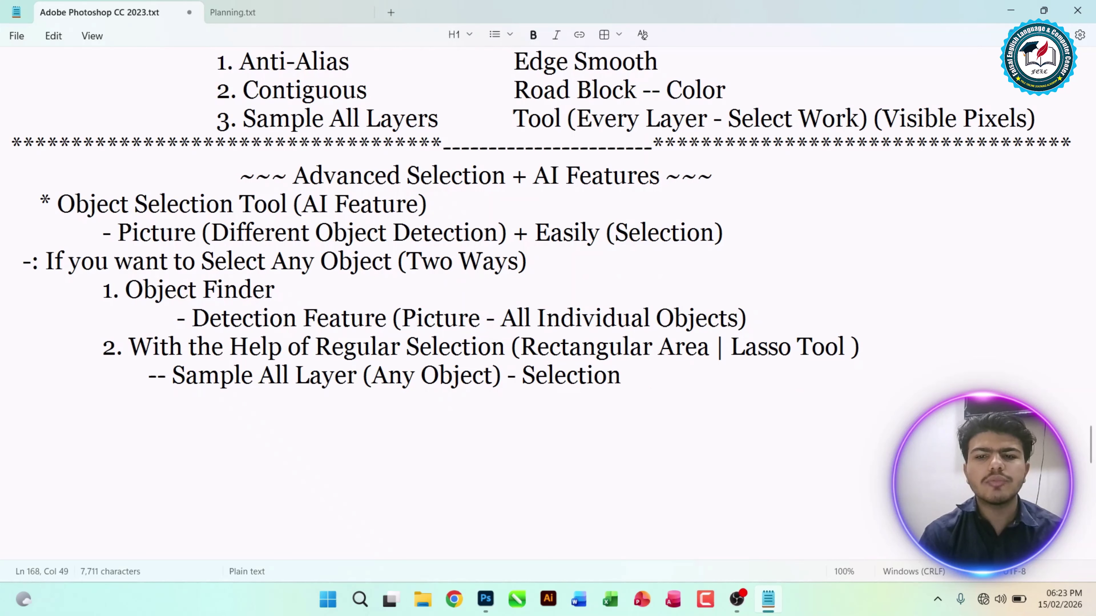
{"action": "key", "text": "Up"}
{"action": "key", "text": "Up"}
{"action": "key", "text": "Return"}
{"action": "key", "text": "Tab"}
{"action": "key", "text": "Tab"}
{"action": "key", "text": "Tab"}
{"action": "key", "text": "Tab"}
{"action": "key", "text": "Tab"}
{"action": "key", "text": "BackSpace"}
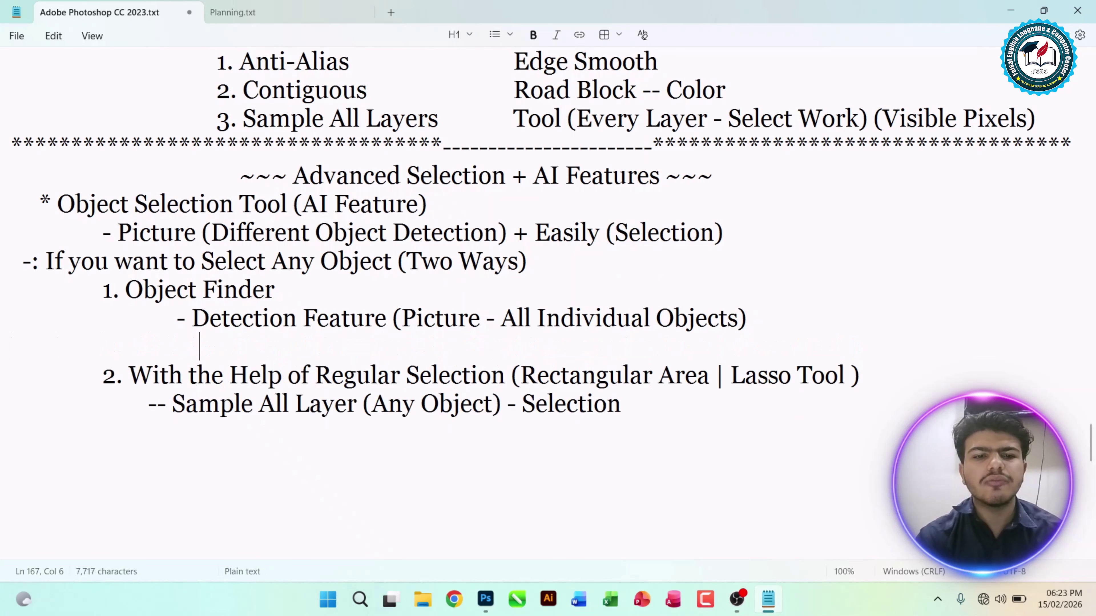
{"action": "type", "text": "1. Refresh Sl"}
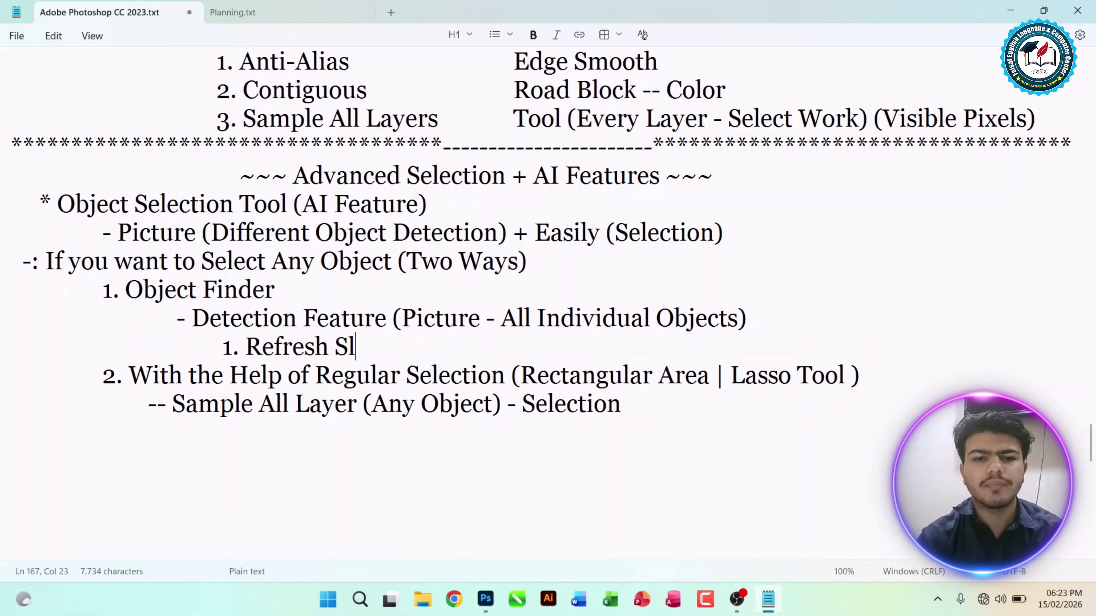
{"action": "key", "text": "BackSpace"}
{"action": "key", "text": "BackSpace"}
{"action": "type", "text": "All (Det"}
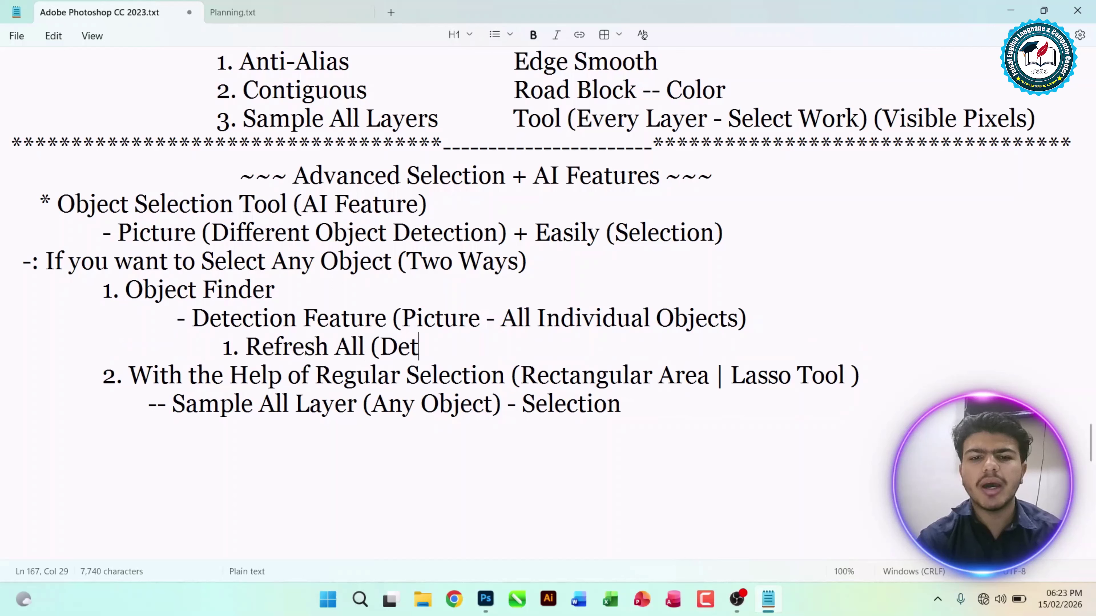
{"action": "type", "text": "ect -"}
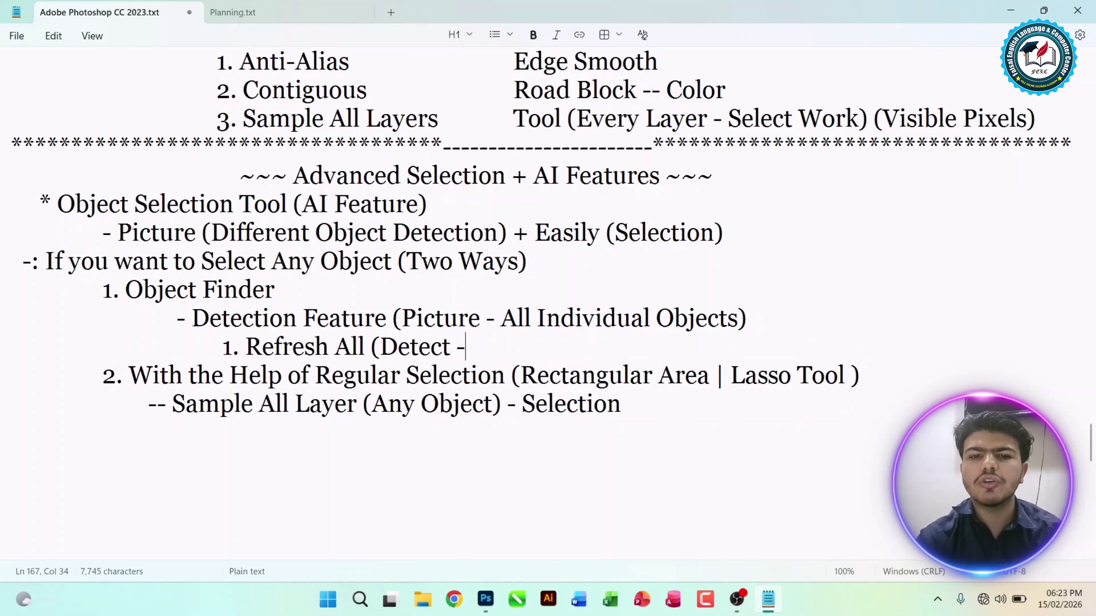
{"action": "type", "text": " Update)"}
- Start a second sub-item numbered "2." on a new line aligned beneath the Refresh All entry
{"action": "key", "text": "Return"}
{"action": "type", "text": "q"}
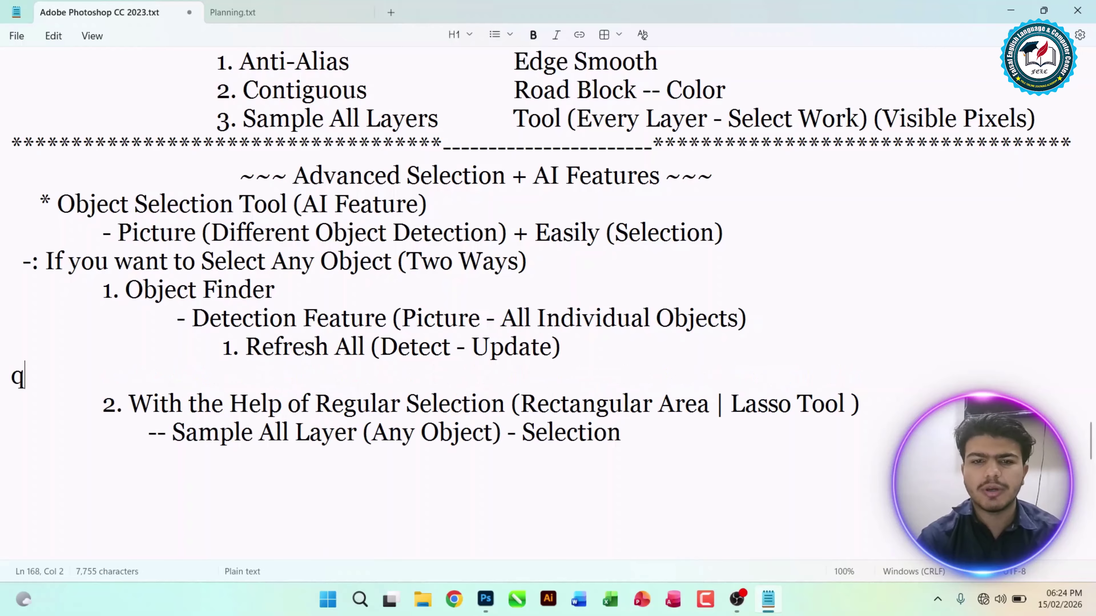
{"action": "type", "text": "qq"}
{"action": "key", "text": "BackSpace"}
{"action": "key", "text": "BackSpace"}
{"action": "key", "text": "BackSpace"}
{"action": "key", "text": "Tab"}
{"action": "key", "text": "Tab"}
{"action": "key", "text": "Tab"}
{"action": "key", "text": "Tab"}
{"action": "key", "text": "Tab"}
{"action": "key", "text": "BackSpace"}
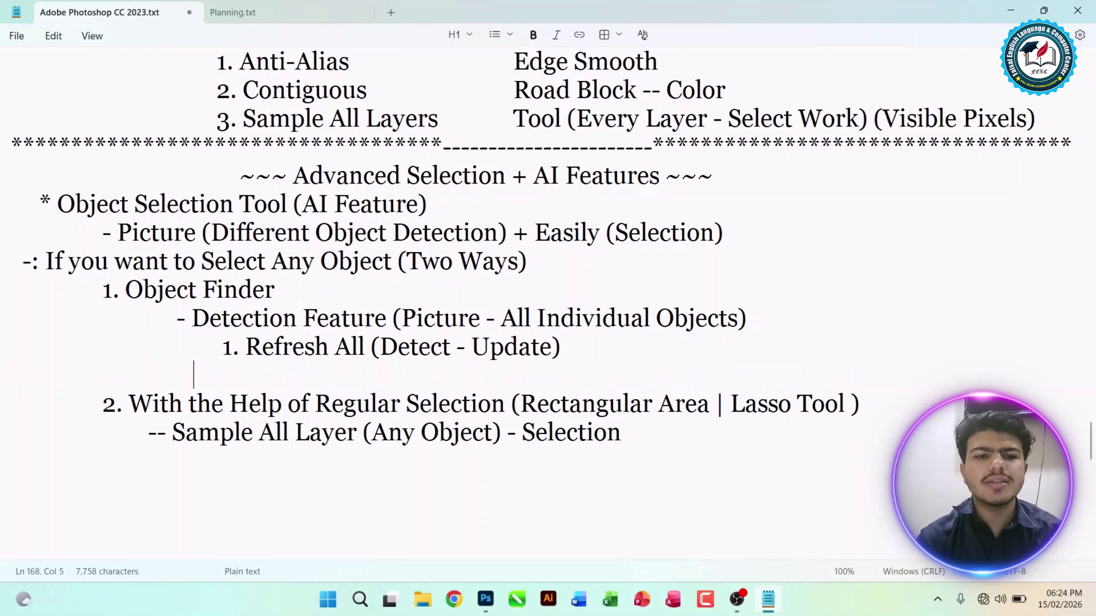
{"action": "key", "text": "BackSpace"}
{"action": "type", "text": "2;"}
{"action": "key", "text": "BackSpace"}
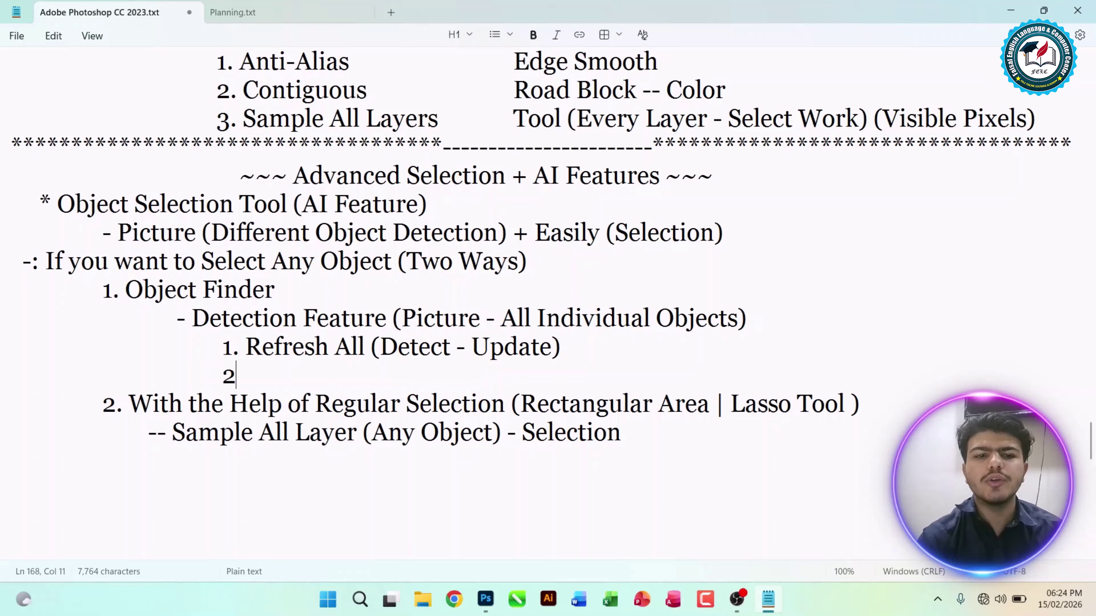
{"action": "type", "text": ". "}
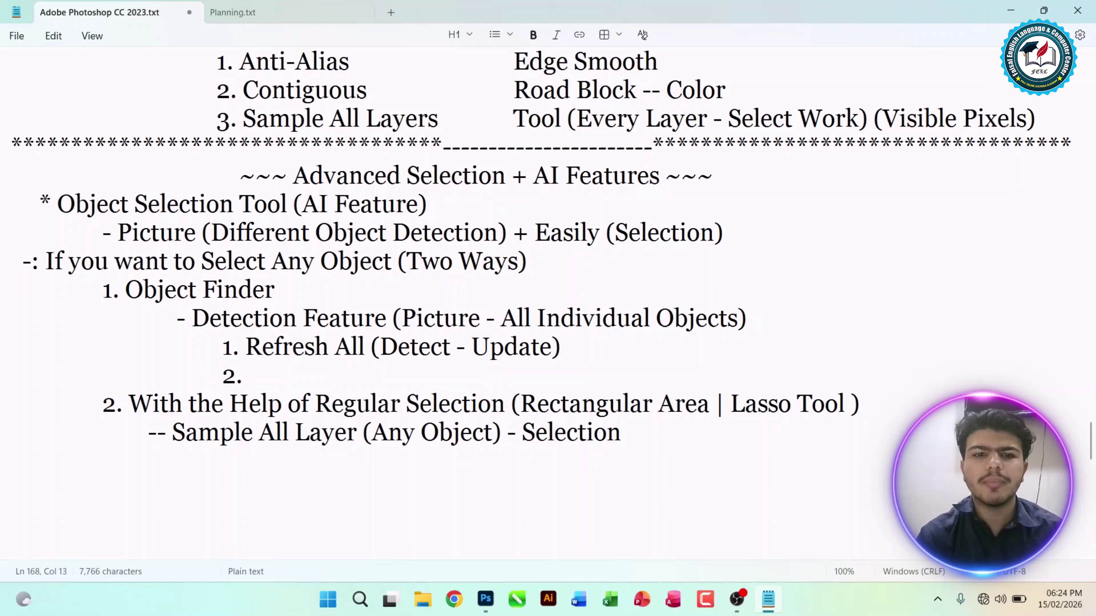
- Write "CheckerBoard (Show all the Features/Objects) (N)" as the text of the second sub-item
{"action": "type", "text": "Check"}
{"action": "key", "text": "BackSpace"}
{"action": "type", "text": "ckber"}
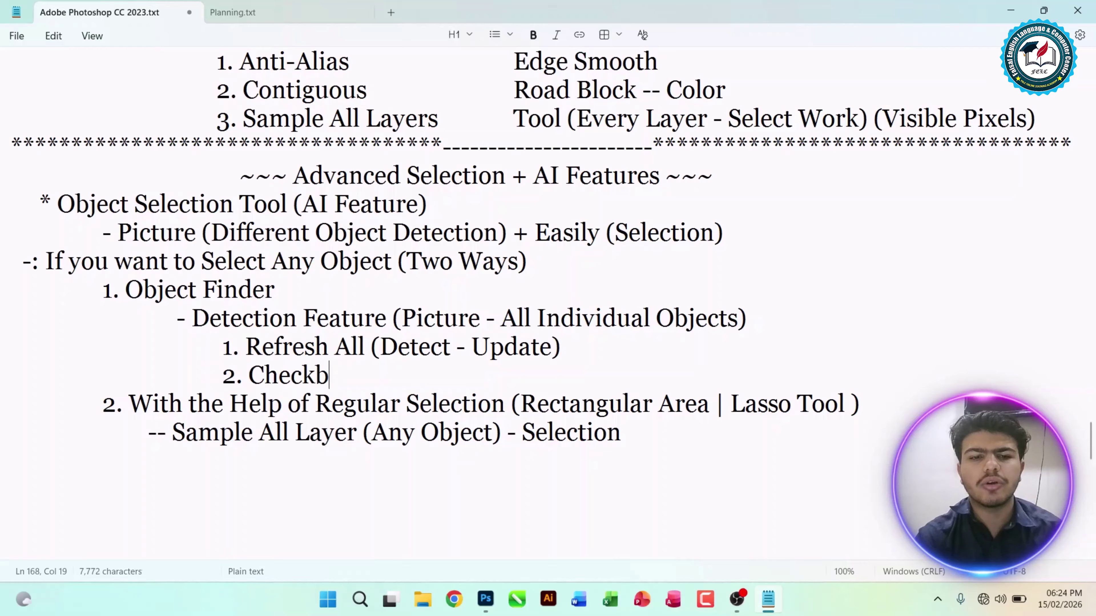
{"action": "key", "text": "BackSpace"}
{"action": "key", "text": "BackSpace"}
{"action": "key", "text": "BackSpace"}
{"action": "type", "text": "erBoarf"}
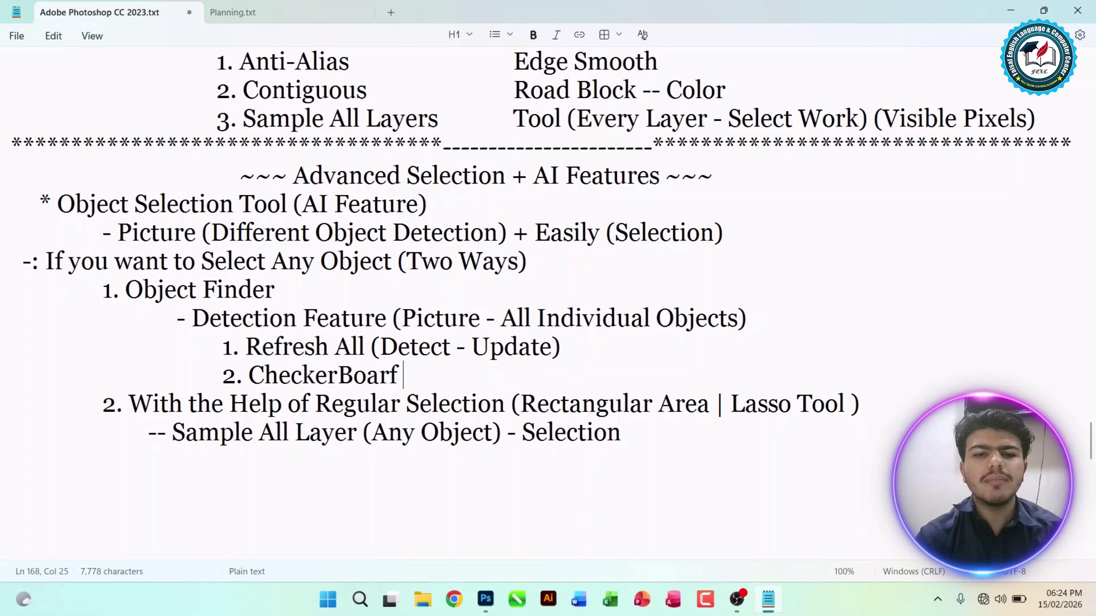
{"action": "key", "text": "BackSpace"}
{"action": "type", "text": "d (Show all "}
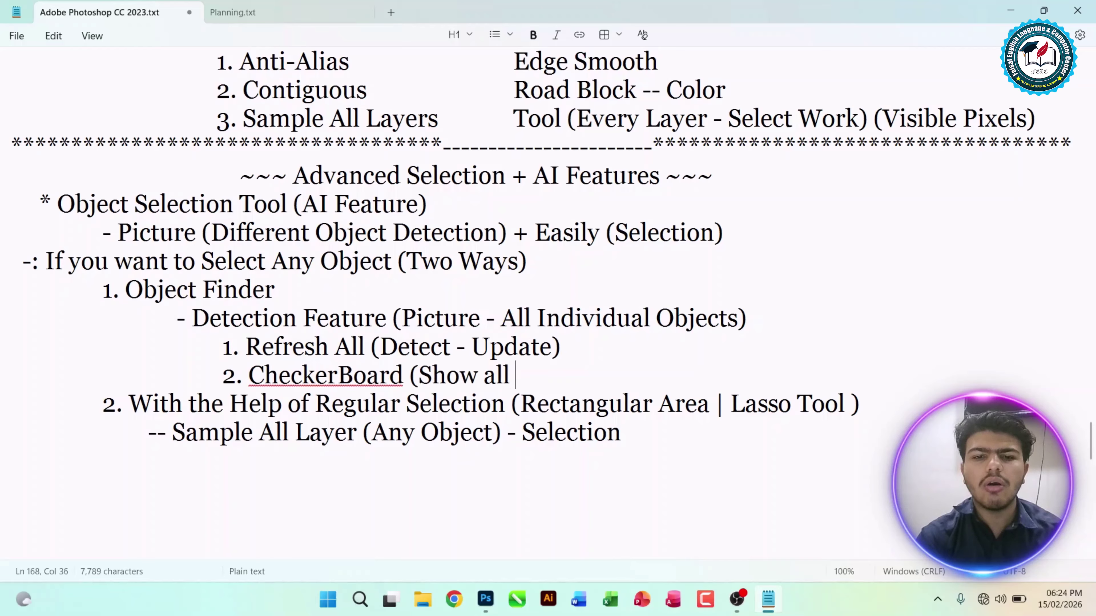
{"action": "type", "text": "the Feature"}
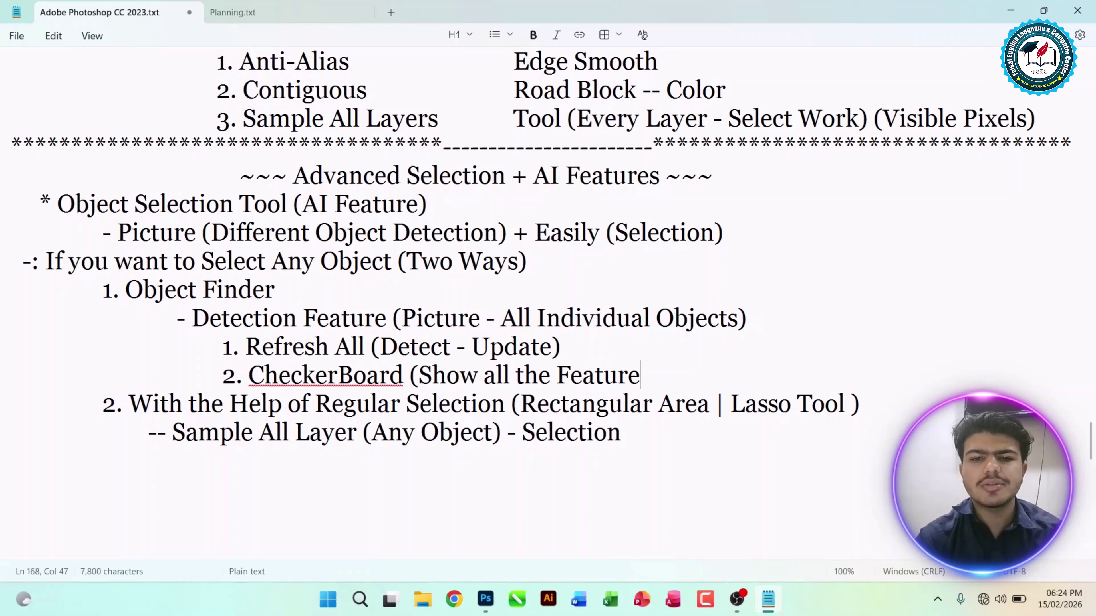
{"action": "type", "text": "s/Objects)"}
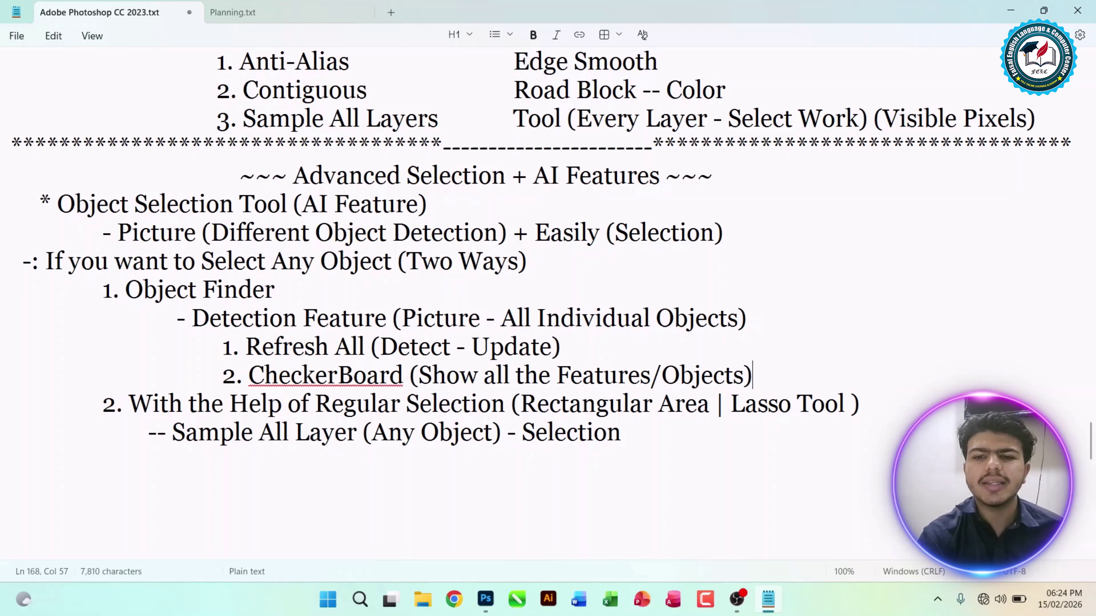
{"action": "type", "text": " (N)"}
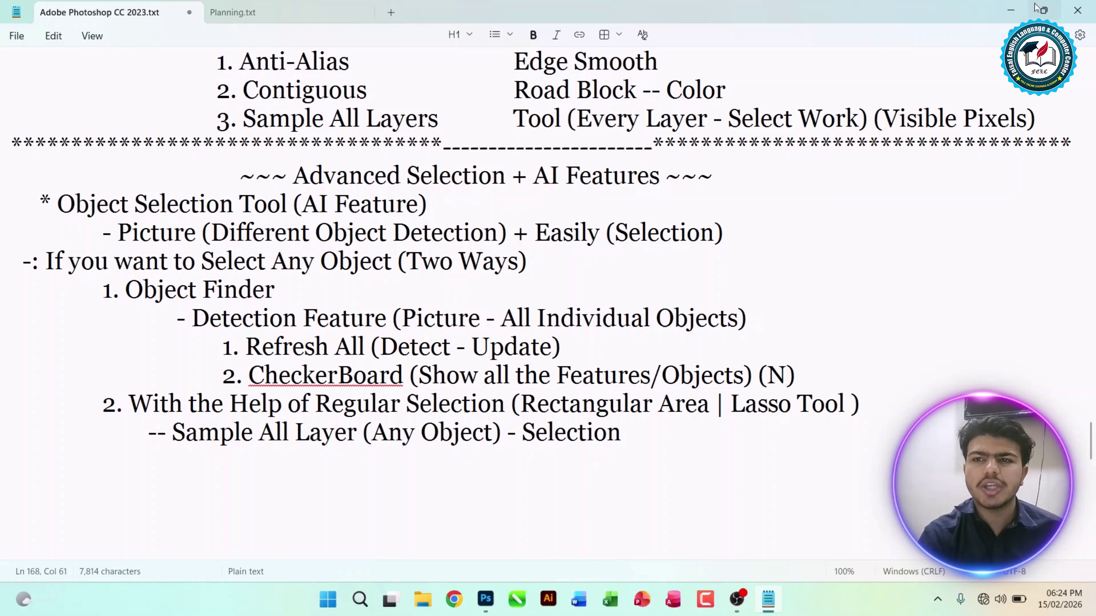
- In Photoshop, examine the Object Selection tool's Object Finder and overlay options, and select the top lime in the bowl
{"action": "left_click", "coordinate": [1015, 6]}
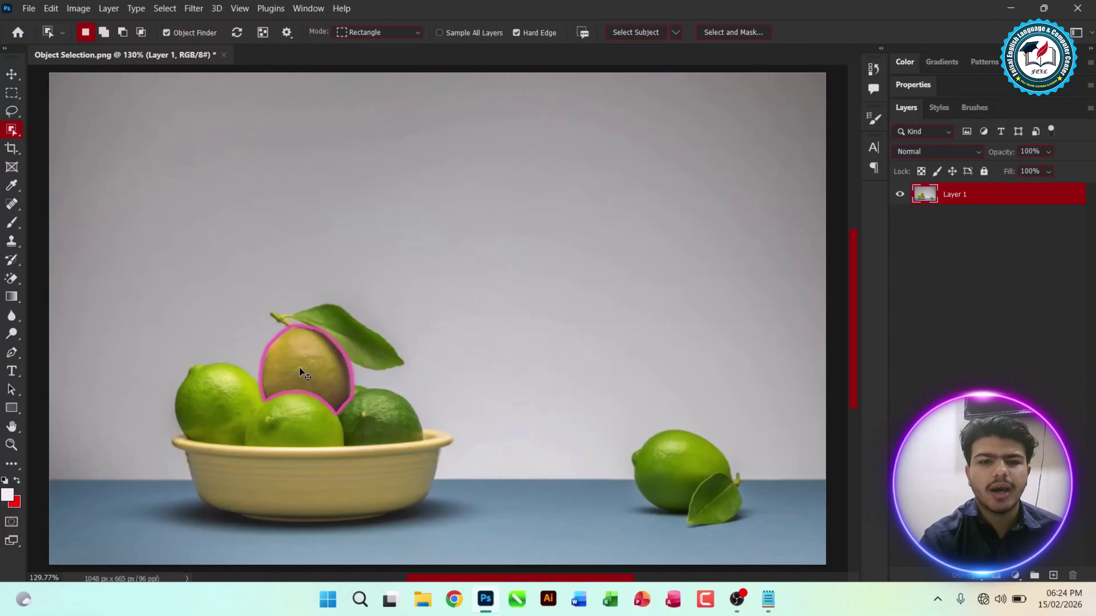
{"action": "key", "text": "ctrl+minus"}
{"action": "key", "text": "ctrl+minus"}
{"action": "key", "text": "ctrl+plus"}
{"action": "key", "text": "ctrl+plus"}
{"action": "key", "text": "ctrl+plus"}
{"action": "key", "text": "ctrl+plus"}
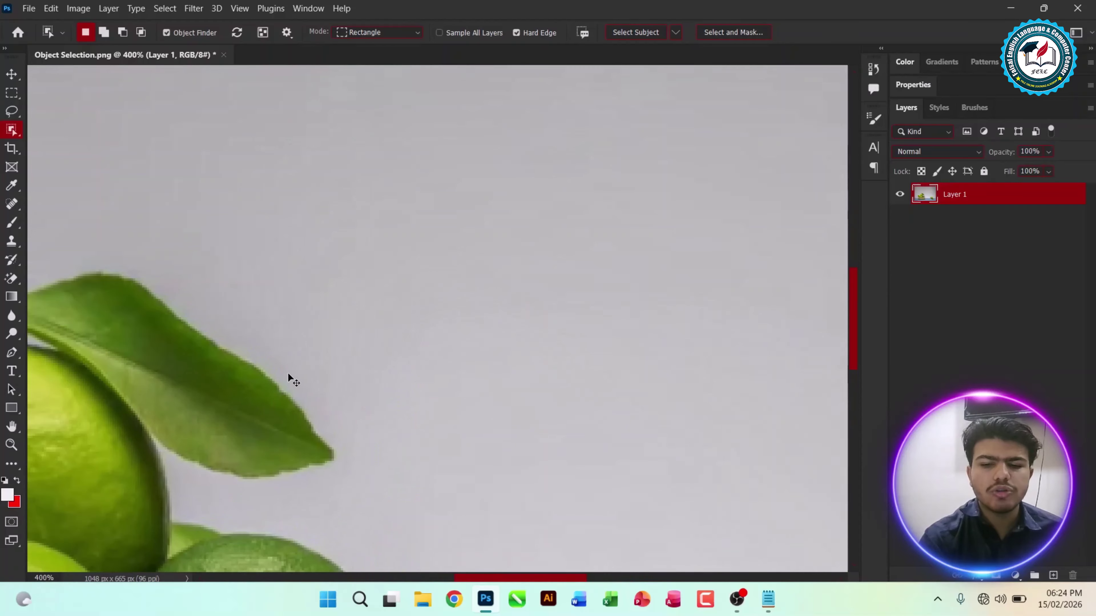
{"action": "key", "text": "ctrl+minus"}
{"action": "key", "text": "ctrl+minus"}
{"action": "left_click_drag", "start_coordinate": [269, 436], "coordinate": [434, 359]}
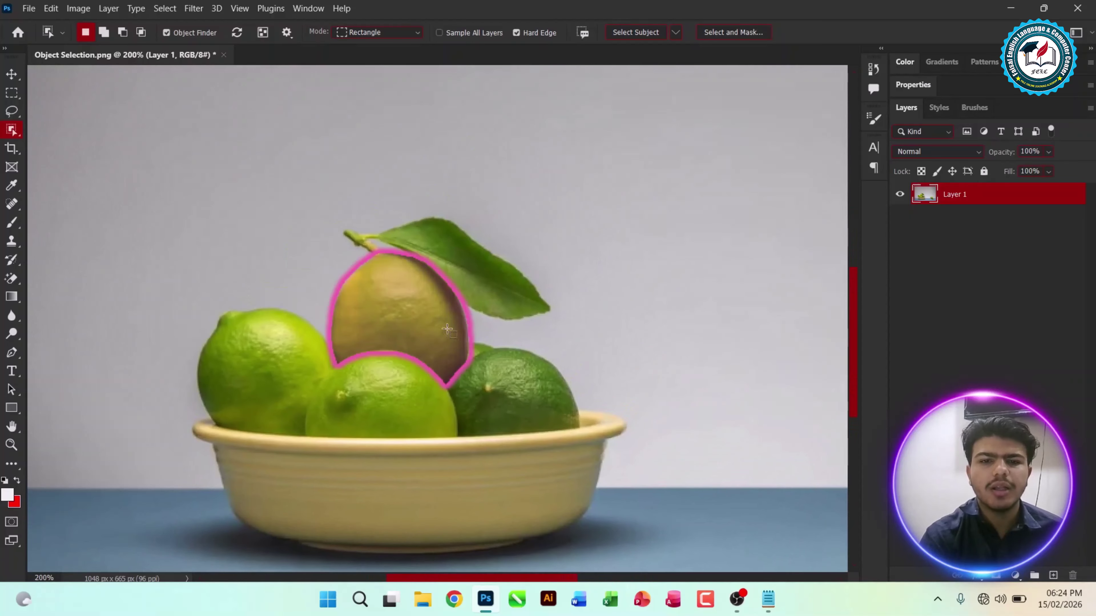
{"action": "left_click", "coordinate": [286, 32]}
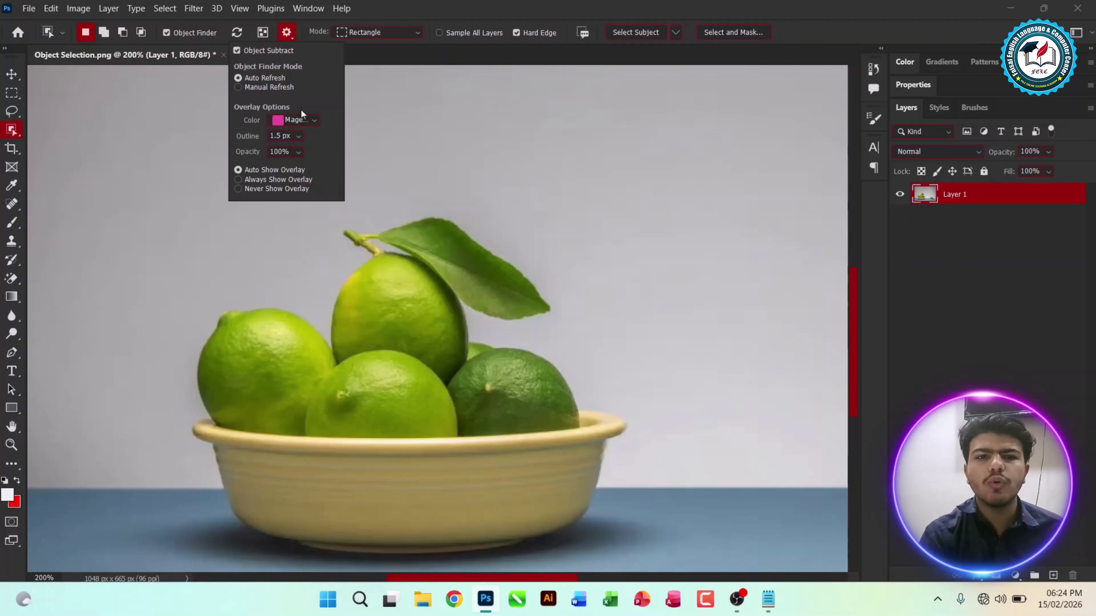
{"action": "left_click", "coordinate": [383, 267]}
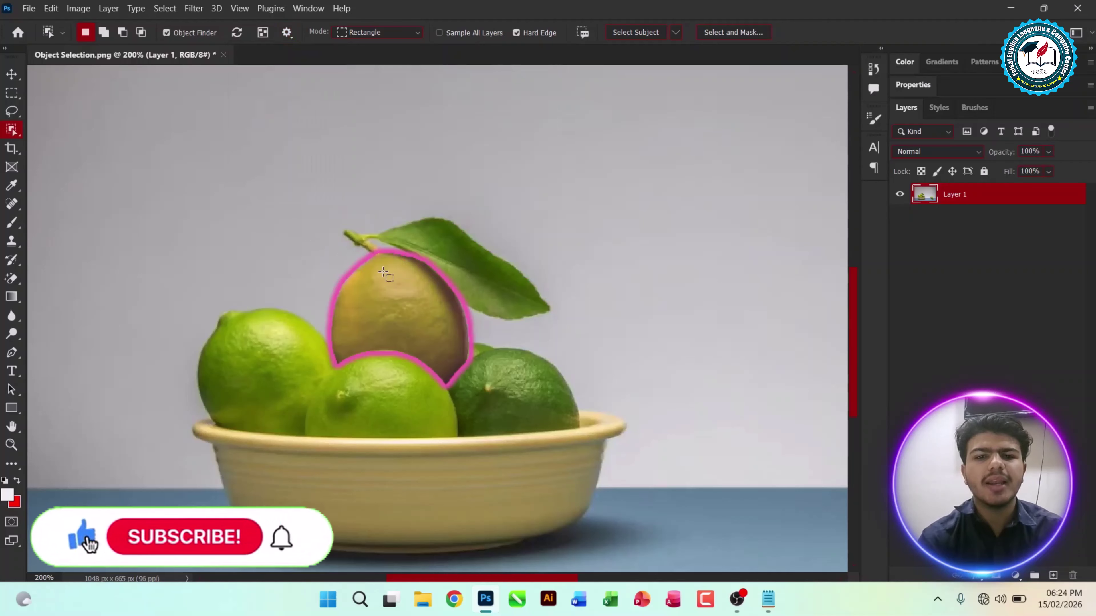
- In the Notepad notes, add a third sub-item "3. Settings :-" beneath the CheckerBoard entry
{"action": "key", "text": "alt+Tab"}
{"action": "key", "text": "BackSpace"}
{"action": "key", "text": "Tab"}
{"action": "key", "text": "Tab"}
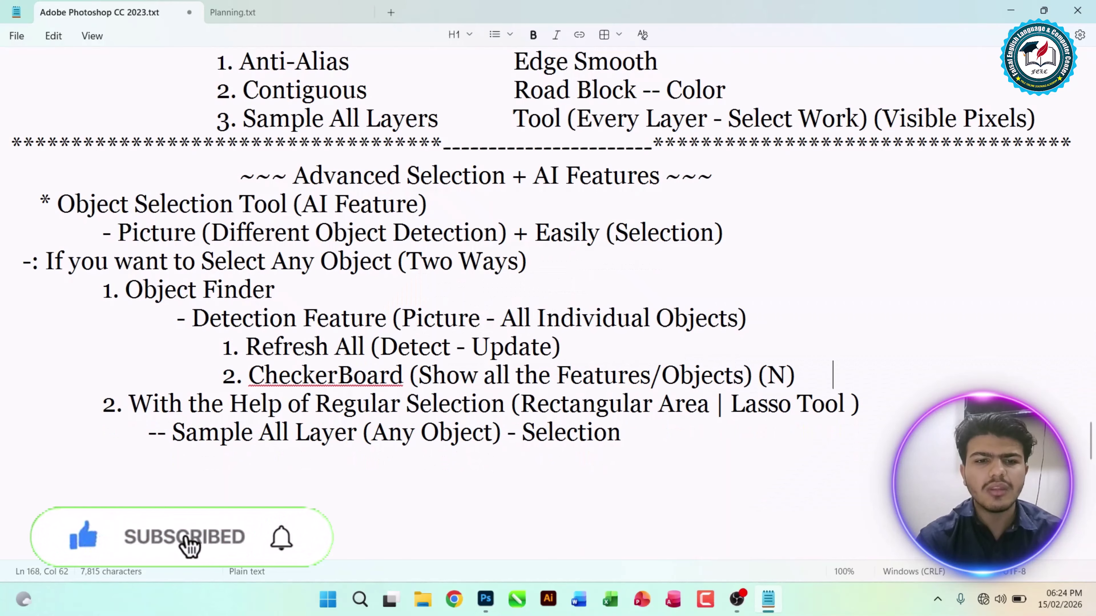
{"action": "key", "text": "Return"}
{"action": "key", "text": "Tab"}
{"action": "key", "text": "Tab"}
{"action": "key", "text": "Tab"}
{"action": "key", "text": "Tab"}
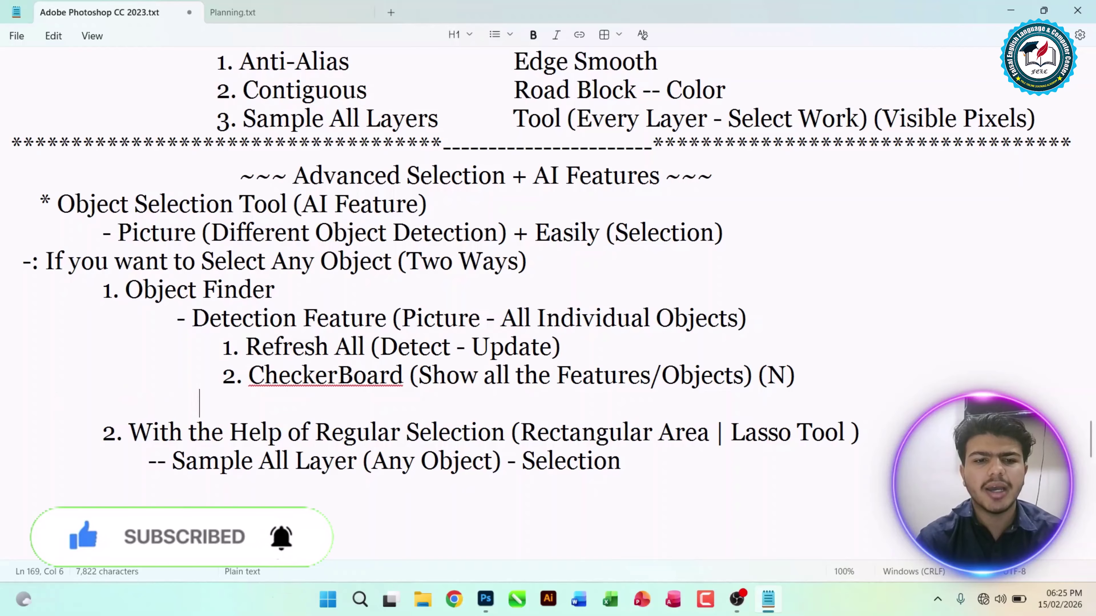
{"action": "type", "text": "3. Srett"}
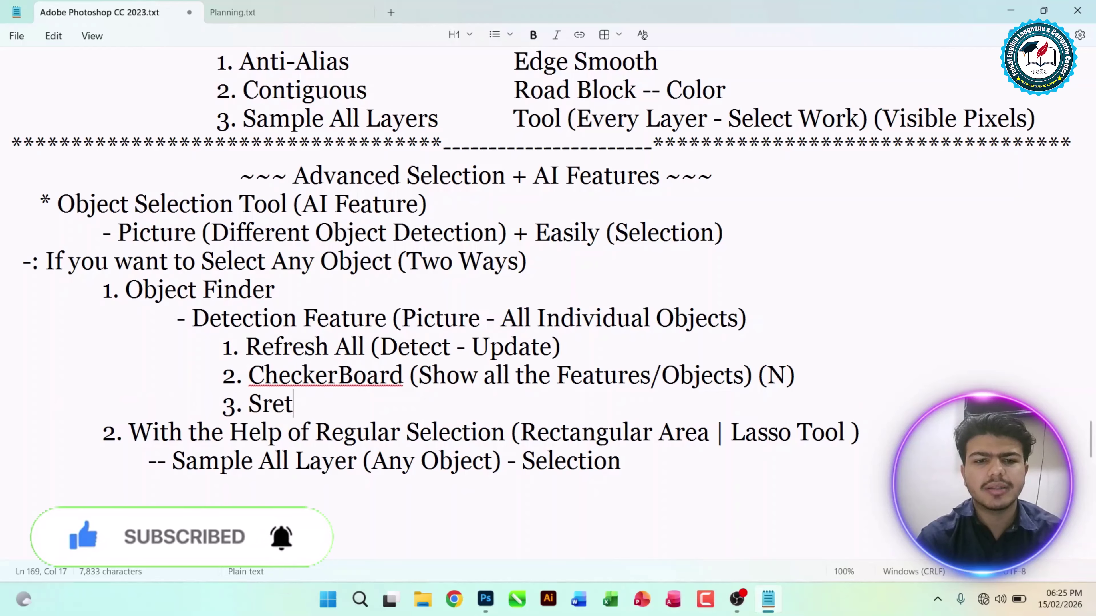
{"action": "key", "text": "BackSpace"}
{"action": "key", "text": "BackSpace"}
{"action": "key", "text": "BackSpace"}
{"action": "key", "text": "BackSpace"}
{"action": "type", "text": "ettings :-"}
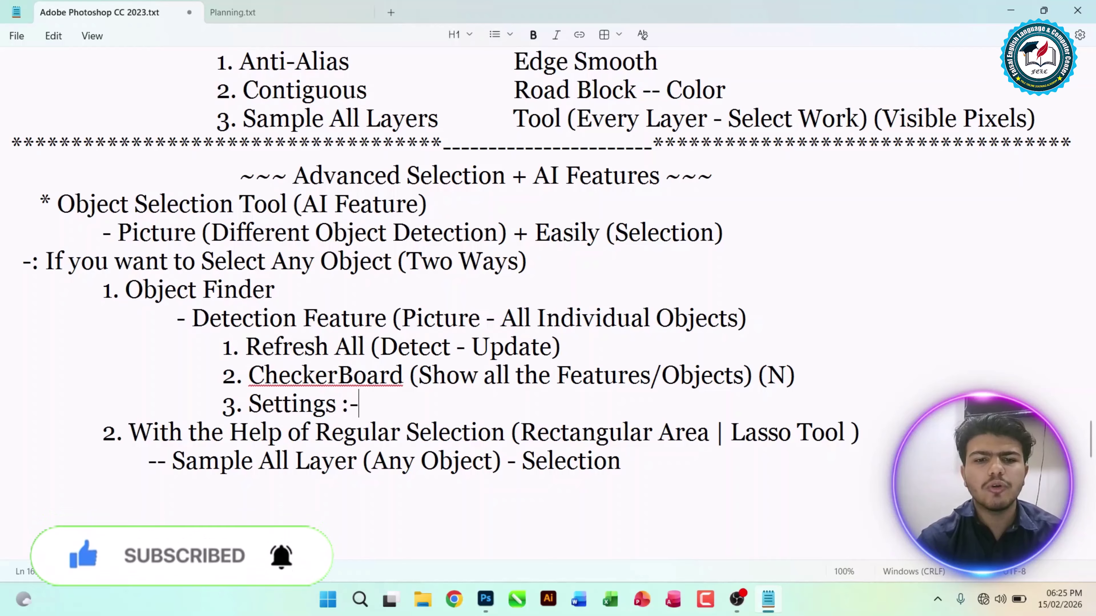
- Add a further indented line "- Overlay Options (Color Feature)" beneath the Settings entry
{"action": "key", "text": "Return"}
{"action": "key", "text": "Tab"}
{"action": "key", "text": "Tab"}
{"action": "key", "text": "Tab"}
{"action": "key", "text": "Tab"}
{"action": "key", "text": "Tab"}
{"action": "key", "text": "Tab"}
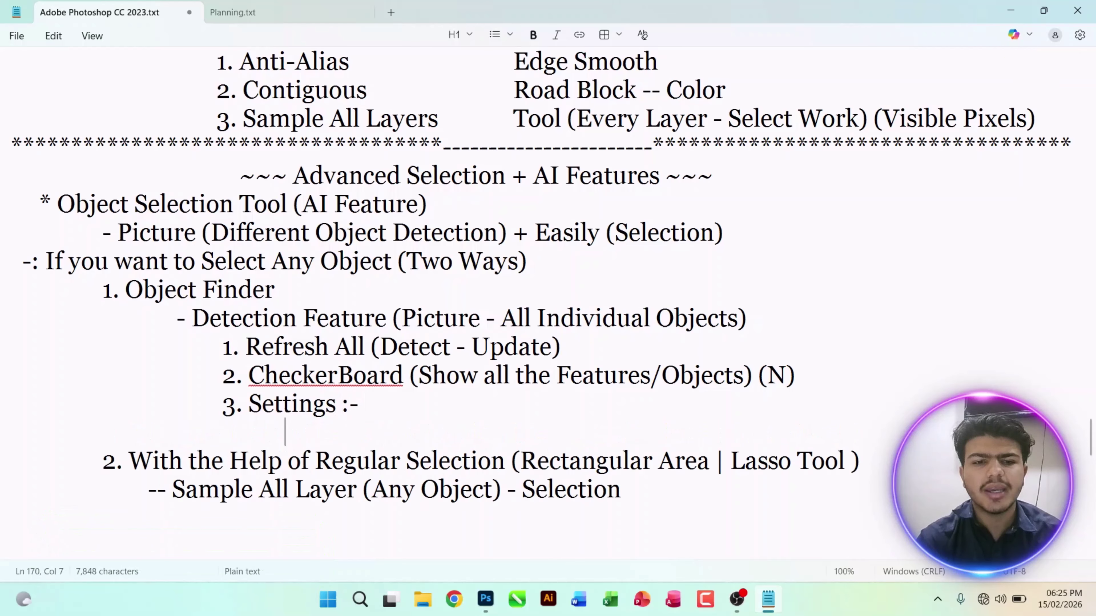
{"action": "type", "text": "- Overlay Options ("}
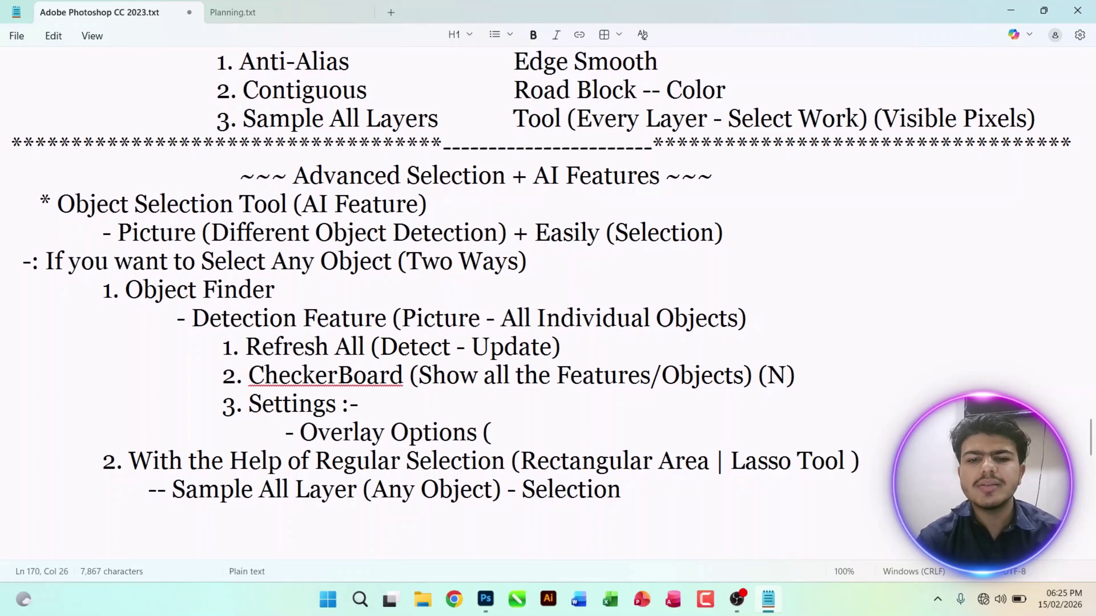
{"action": "type", "text": "Color Fe"}
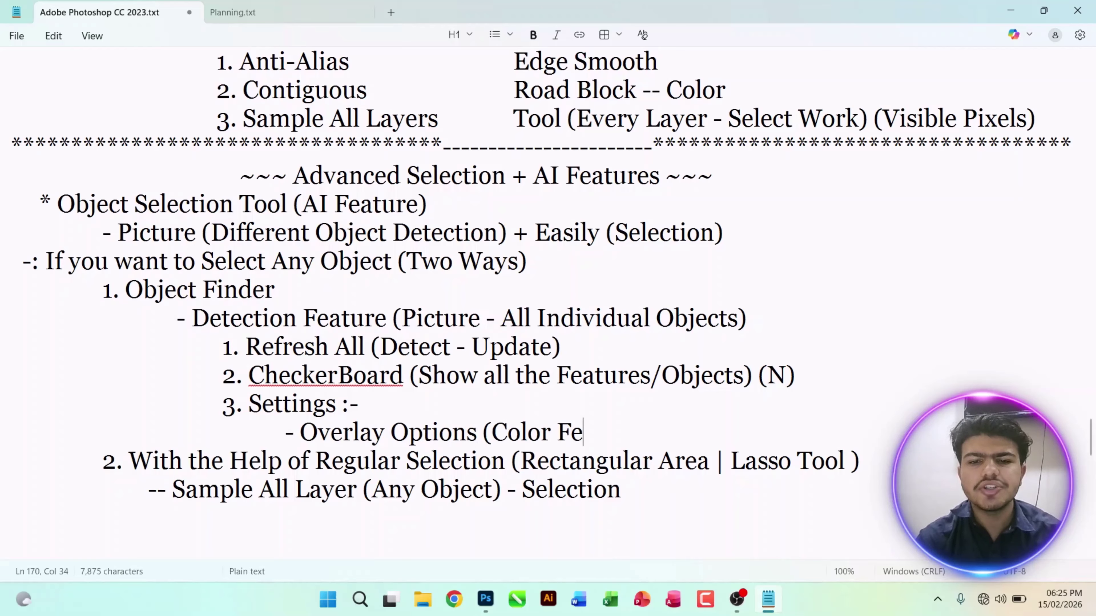
{"action": "type", "text": "ature)"}
- In Photoshop, deselect the top lime and set the Object Finder overlay color to Orange
{"action": "key", "text": "alt+Tab"}
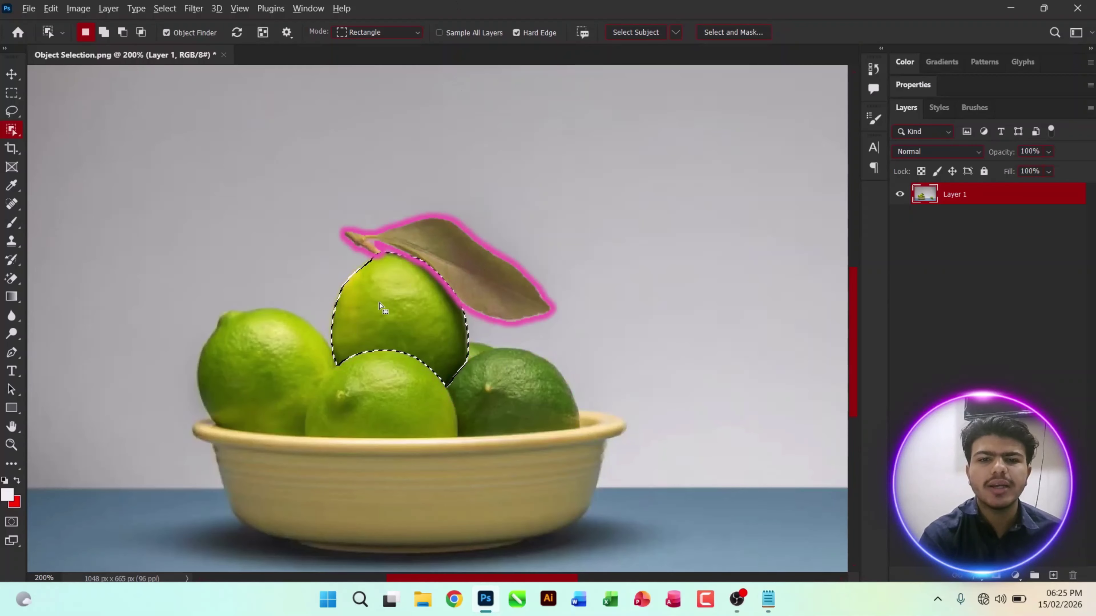
{"action": "key", "text": "ctrl+d"}
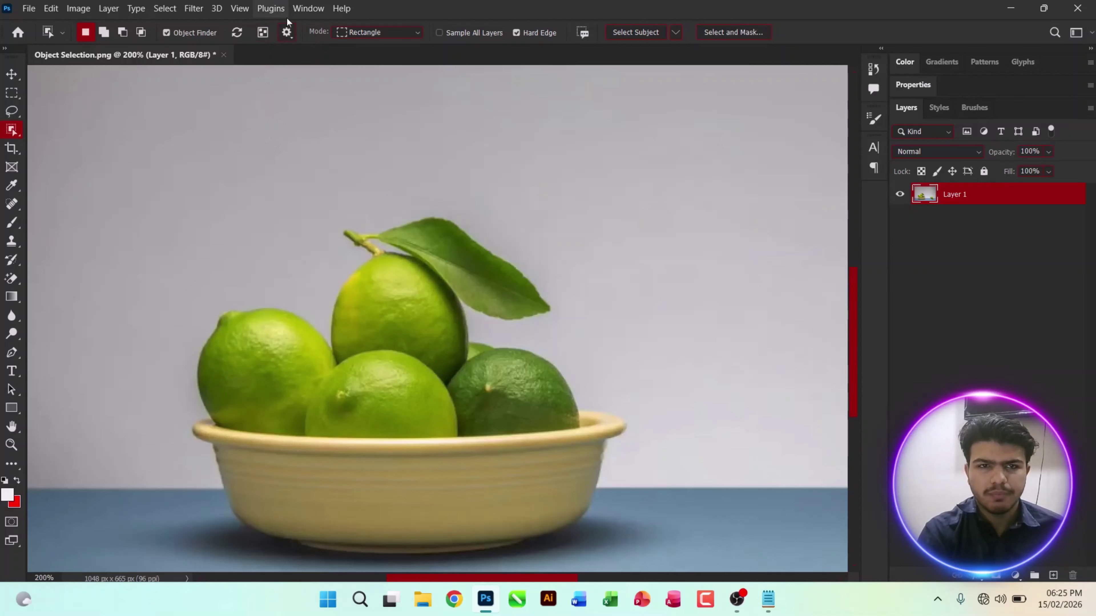
{"action": "left_click", "coordinate": [286, 32]}
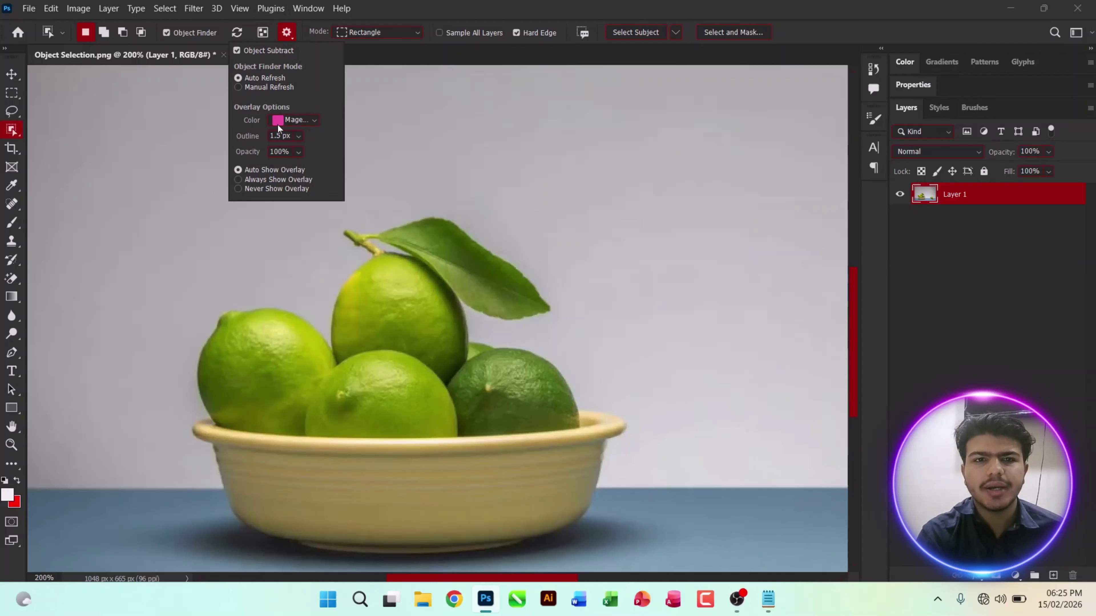
{"action": "left_click", "coordinate": [280, 121]}
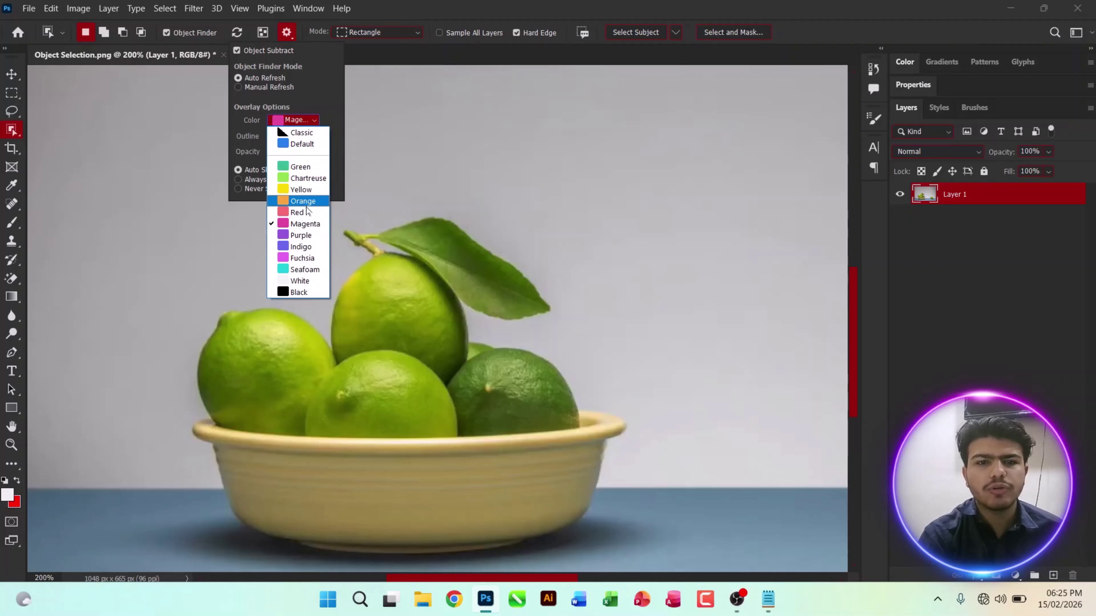
{"action": "left_click", "coordinate": [304, 201]}
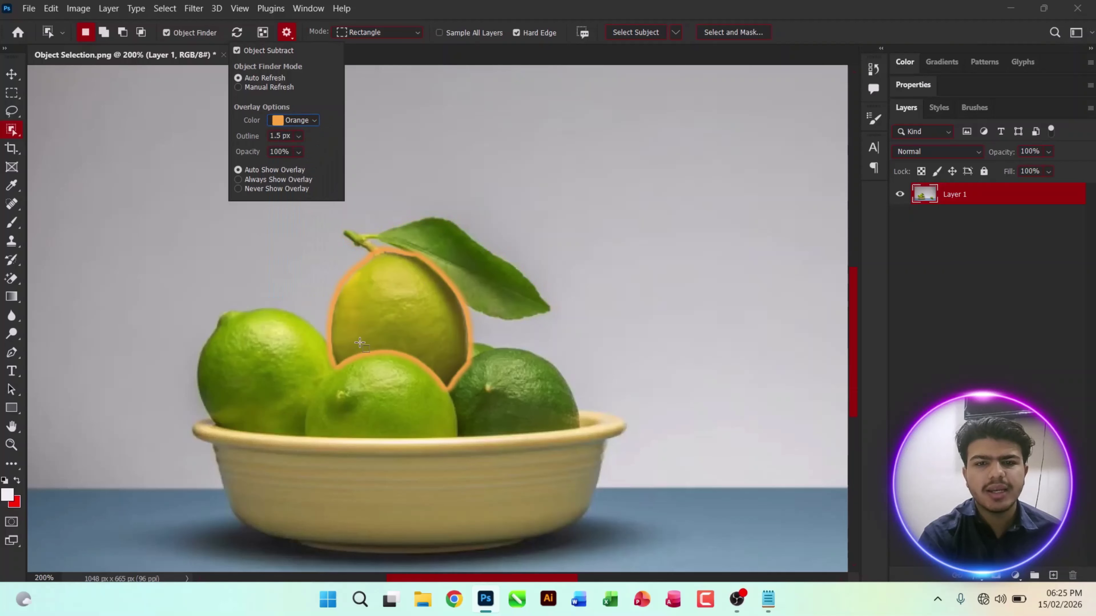
- Try Green as the Object Finder overlay color and settle on Red
{"action": "left_click", "coordinate": [293, 120]}
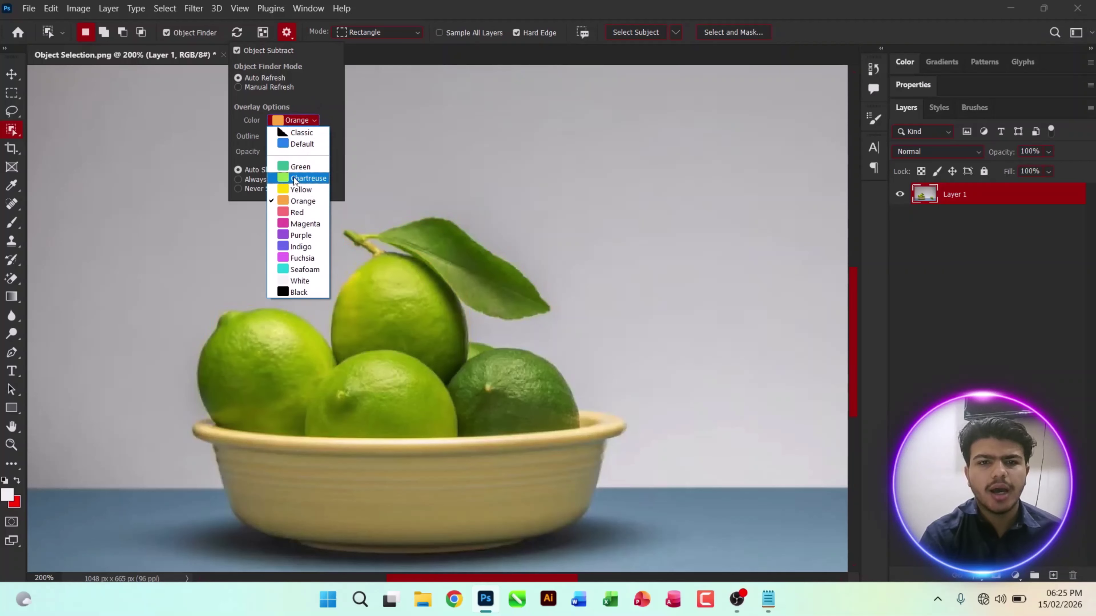
{"action": "left_click", "coordinate": [298, 171]}
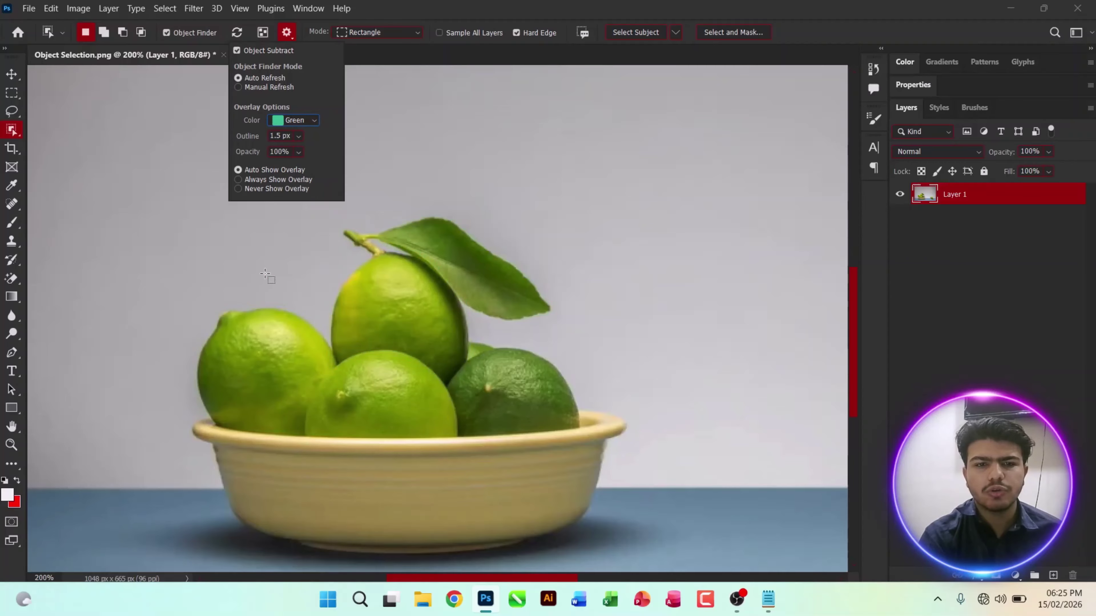
{"action": "left_click", "coordinate": [303, 121]}
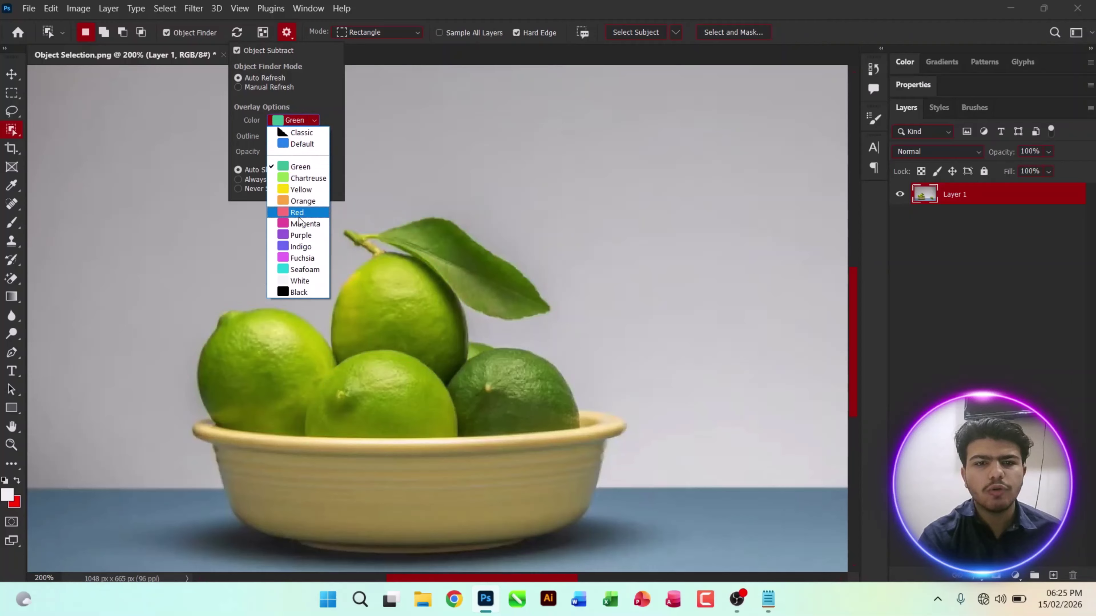
{"action": "left_click", "coordinate": [298, 214]}
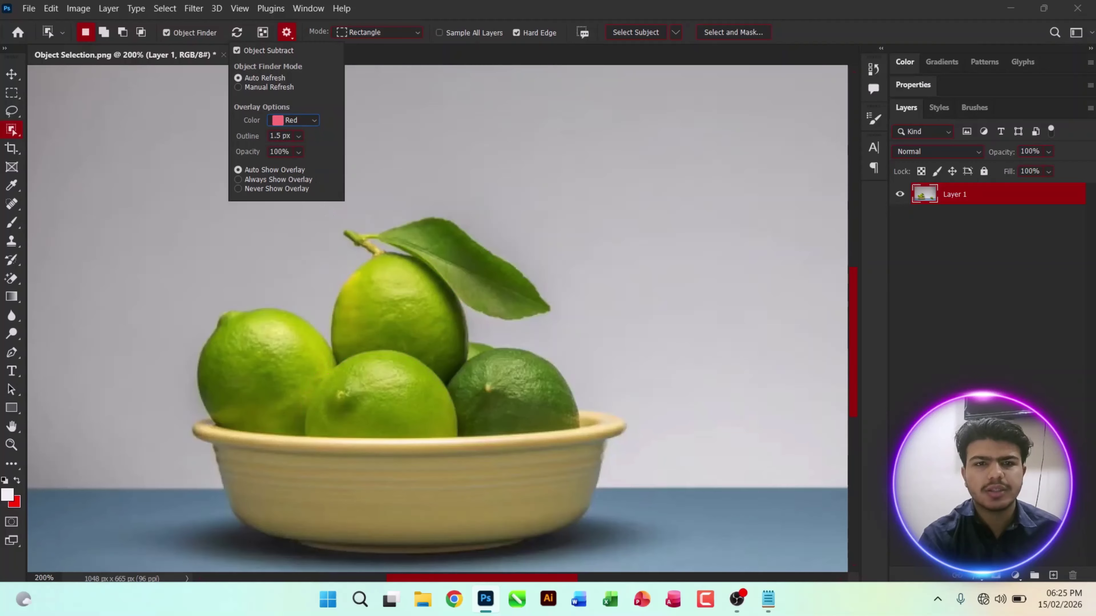
- Try the overlay opacity adjustment, leaving it at 100%, and set the overlay outline width to 2.2 px
{"action": "left_click", "coordinate": [295, 151]}
{"action": "left_click_drag", "start_coordinate": [276, 168], "coordinate": [252, 167]}
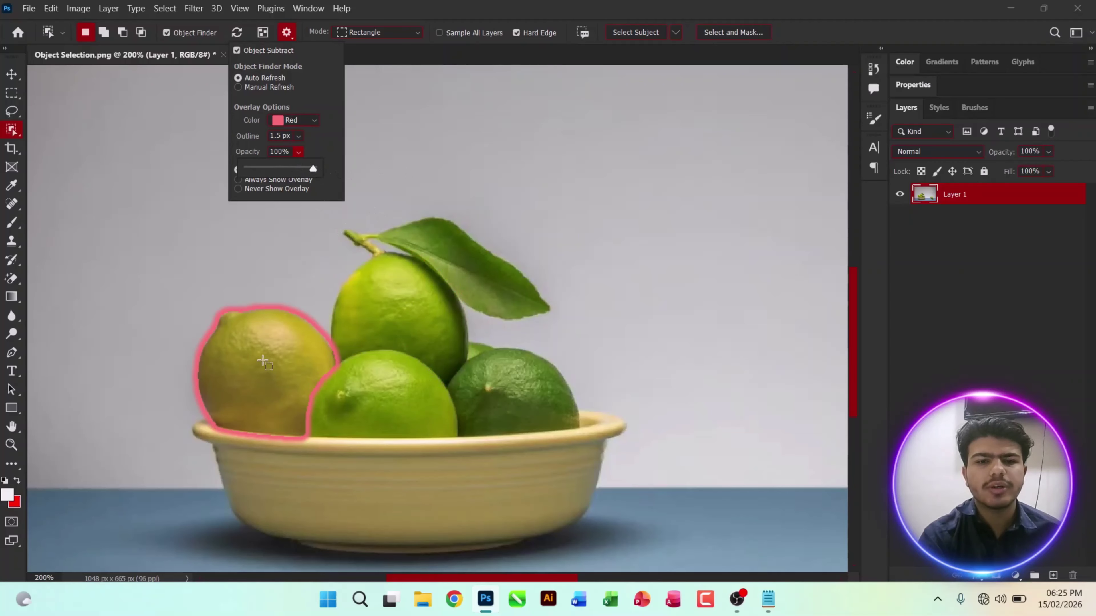
{"action": "left_click", "coordinate": [298, 136]}
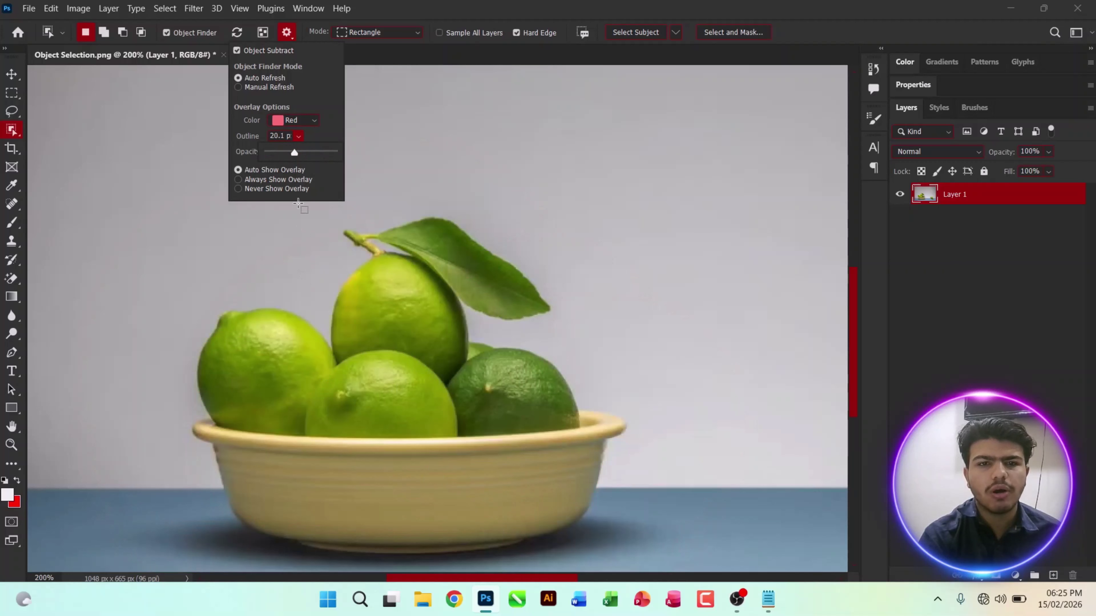
{"action": "left_click_drag", "start_coordinate": [268, 151], "coordinate": [275, 154]}
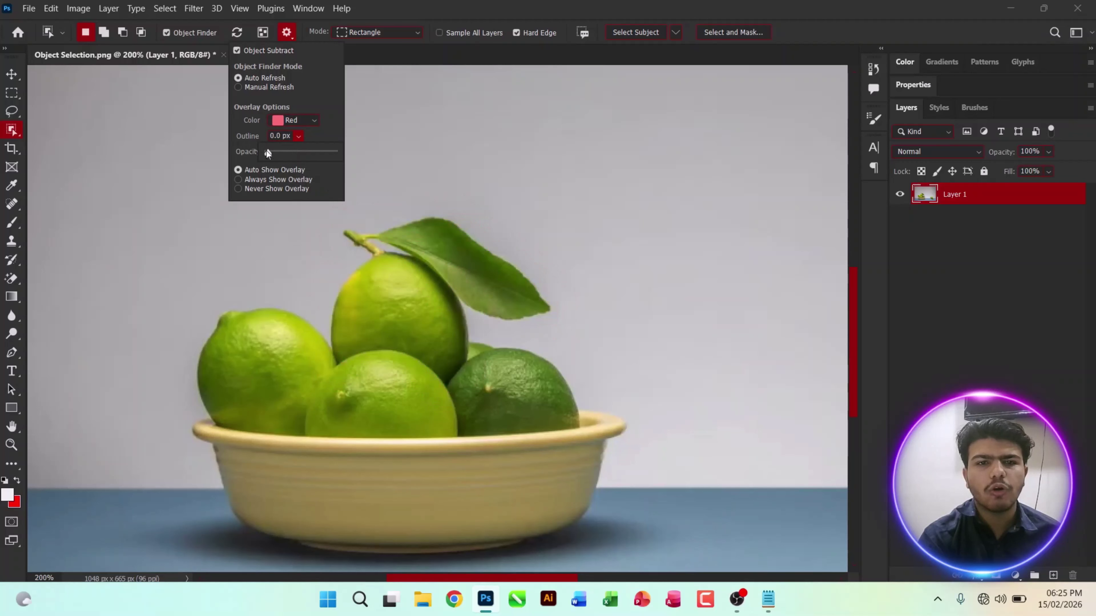
{"action": "left_click_drag", "start_coordinate": [269, 152], "coordinate": [275, 152]}
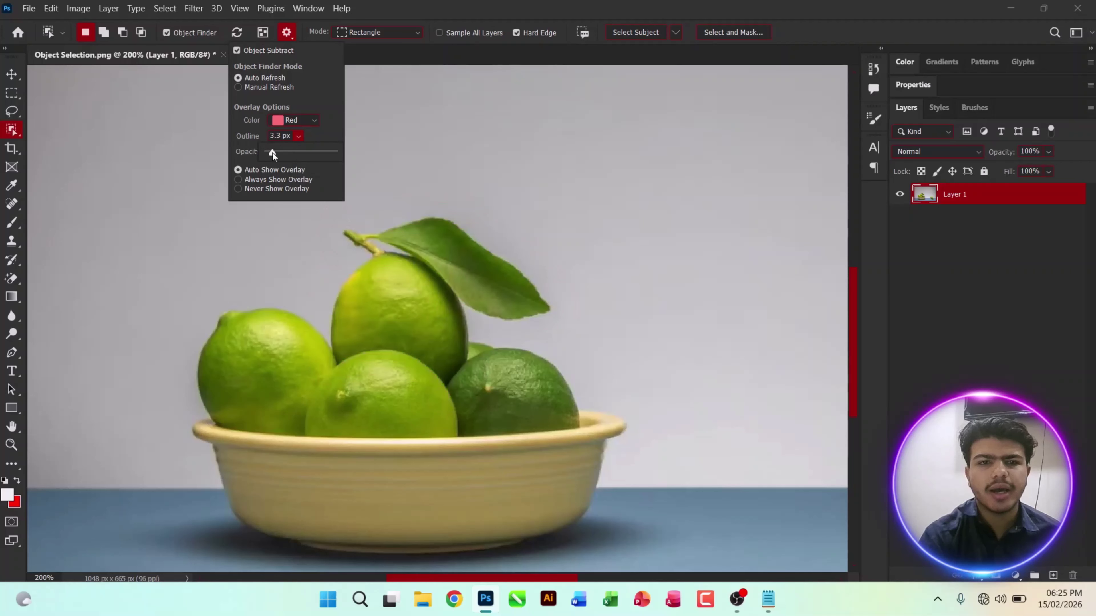
{"action": "left_click_drag", "start_coordinate": [272, 153], "coordinate": [270, 152]}
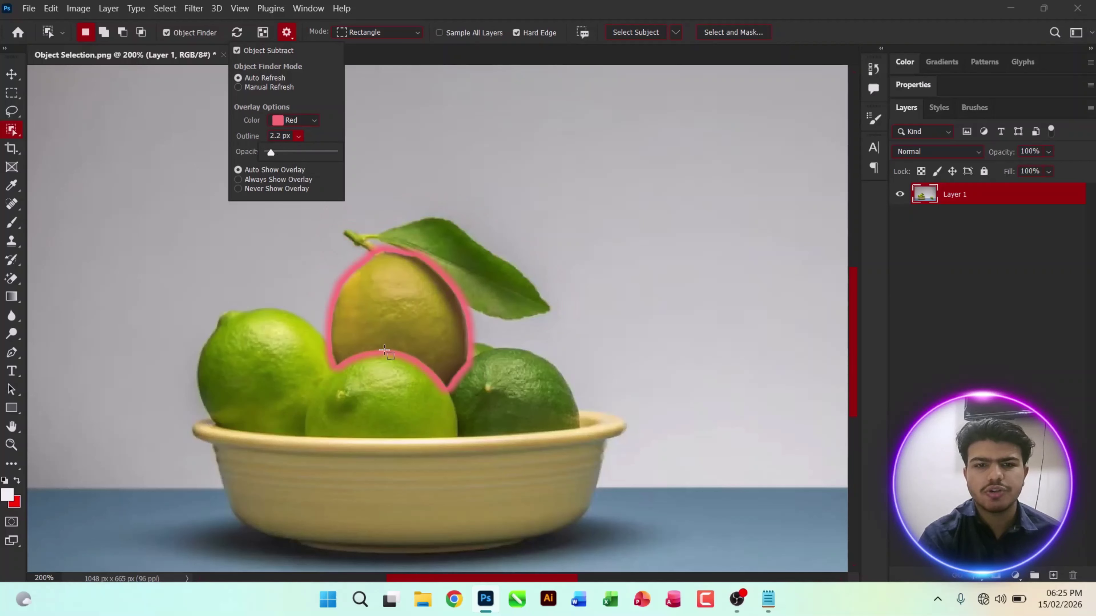
{"action": "left_click", "coordinate": [243, 138]}
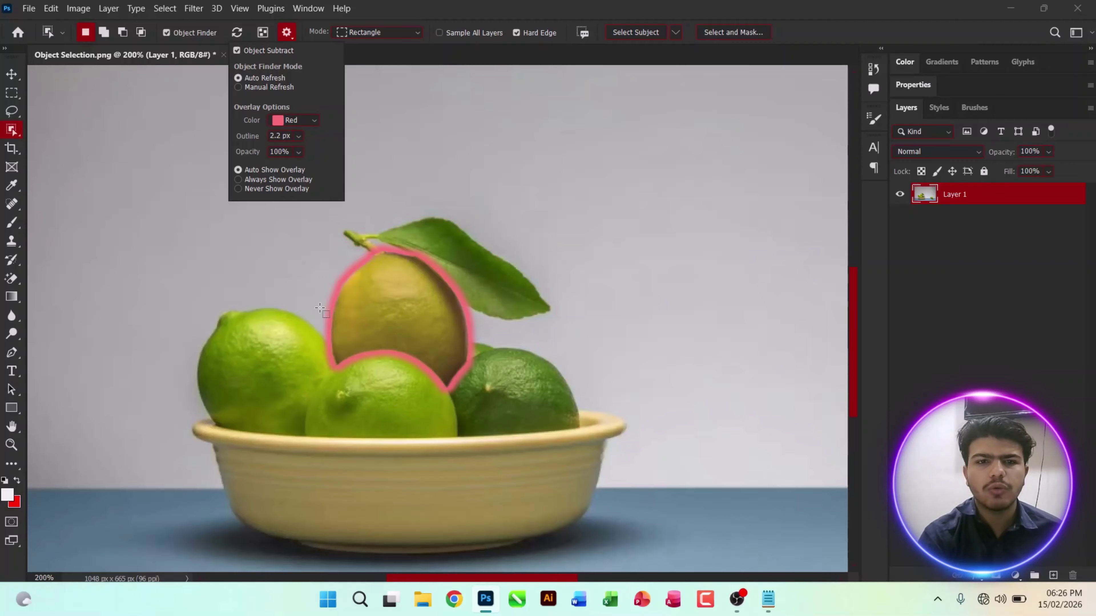
- Try the Always Show Overlay and Never Show Overlay options, and return to Auto Show Overlay
{"action": "left_click", "coordinate": [269, 180]}
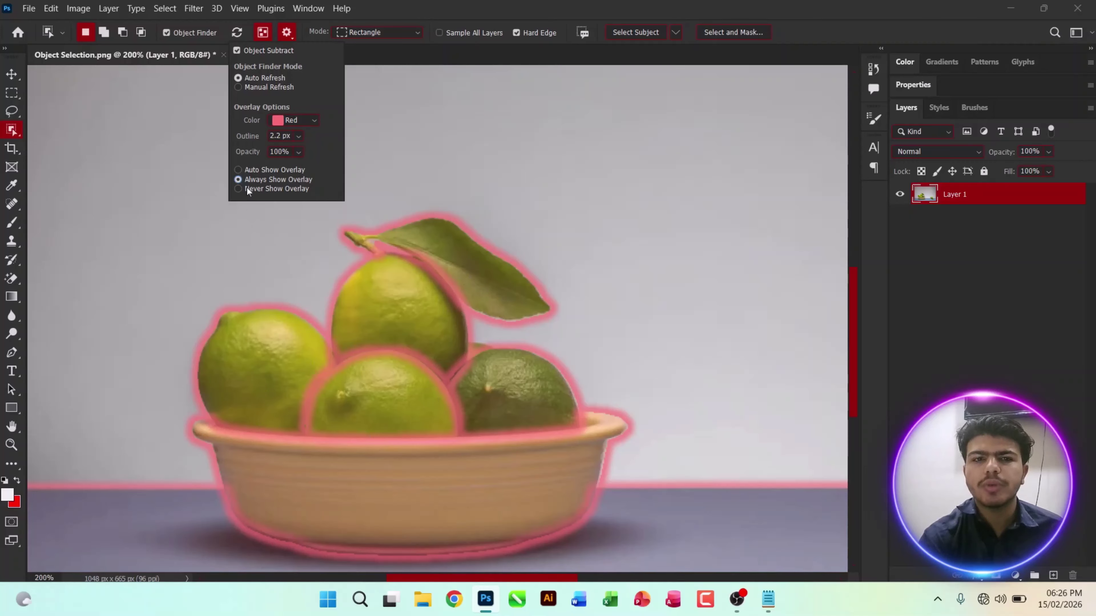
{"action": "left_click", "coordinate": [274, 189]}
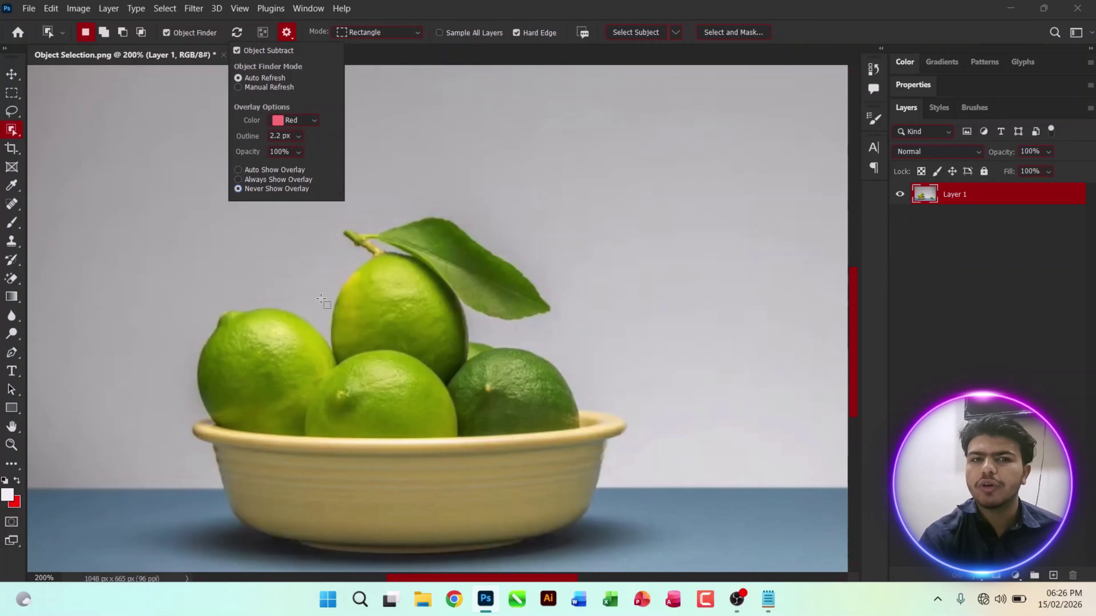
{"action": "left_click", "coordinate": [258, 169]}
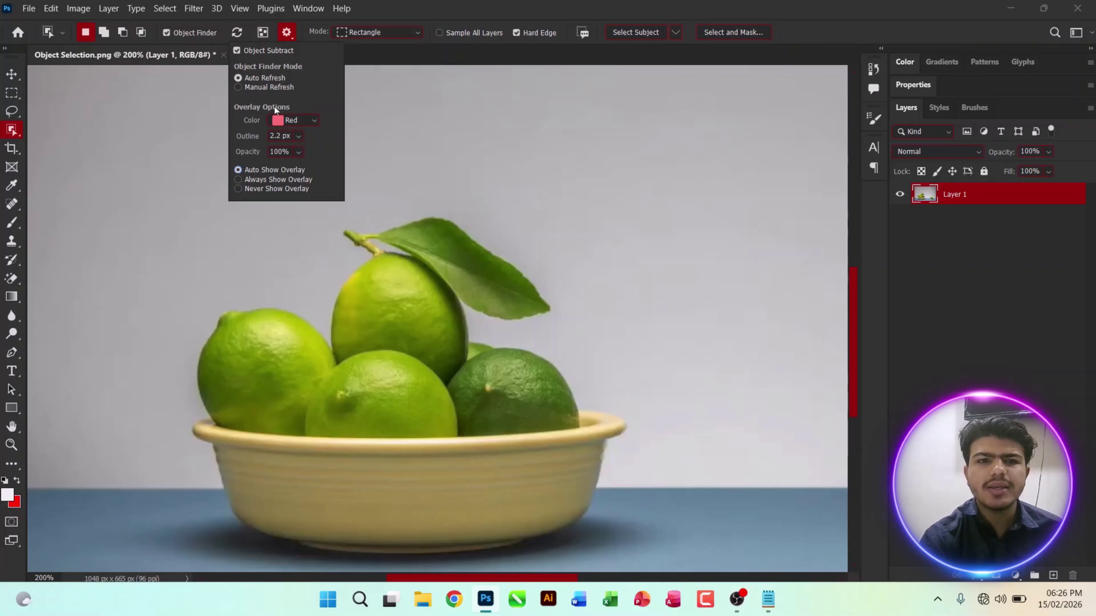
- In the Notepad notes, start a new indented "-" line beneath the Overlay Options (Color Feature) entry
{"action": "key", "text": "alt+Tab"}
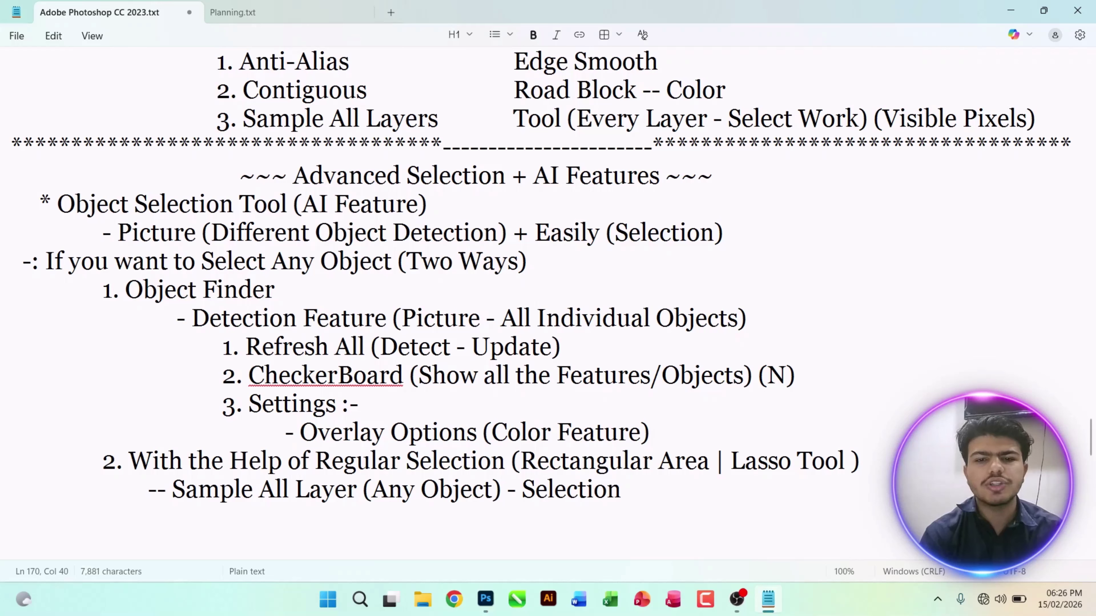
{"action": "type", "text": "]"}
{"action": "key", "text": "Tab"}
{"action": "key", "text": "BackSpace"}
{"action": "key", "text": "BackSpace"}
{"action": "key", "text": "Return"}
{"action": "key", "text": "Tab"}
{"action": "key", "text": "Tab"}
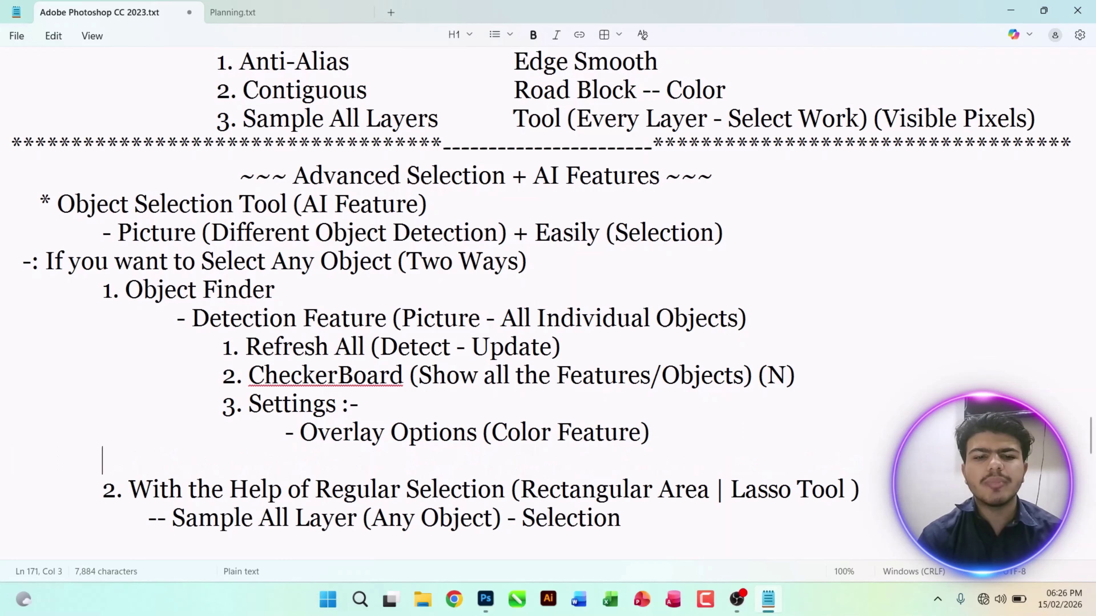
{"action": "key", "text": "Tab"}
{"action": "key", "text": "Tab"}
{"action": "key", "text": "Tab"}
{"action": "type", "text": "-"}
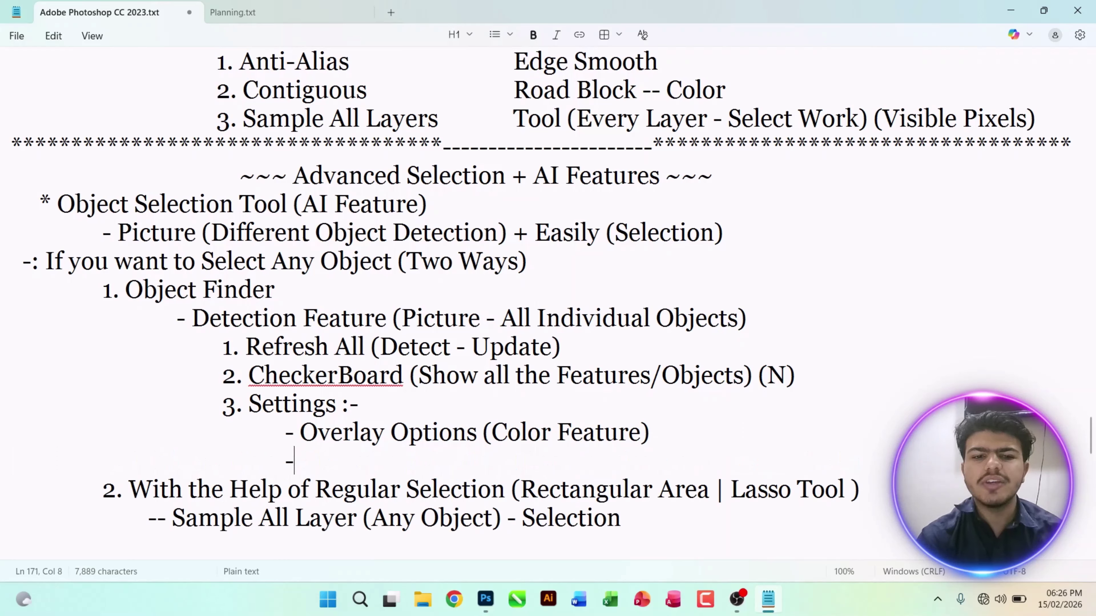
- Check the Object Finder settings in Photoshop and write "Object Subtract ()" on the new line in the Notepad notes
{"action": "key", "text": "alt+Tab"}
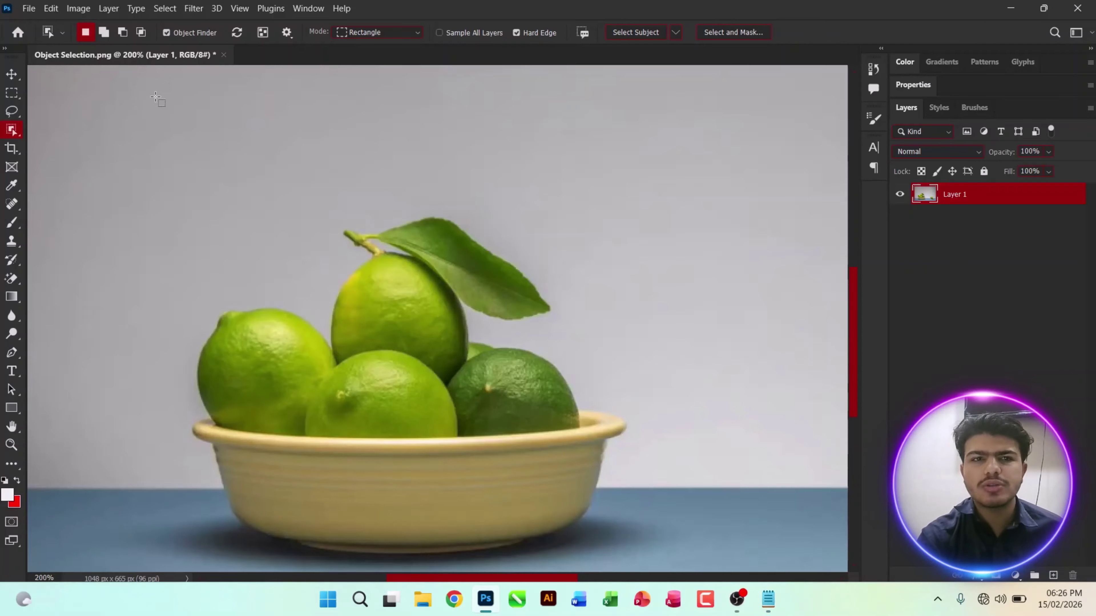
{"action": "left_click", "coordinate": [288, 33]}
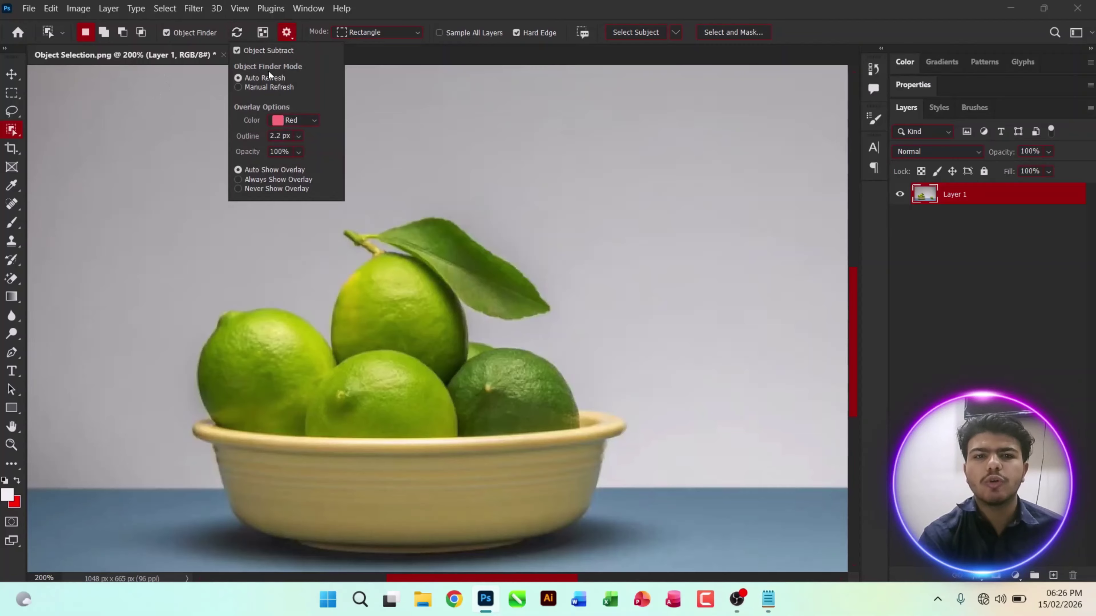
{"action": "key", "text": "alt+Tab"}
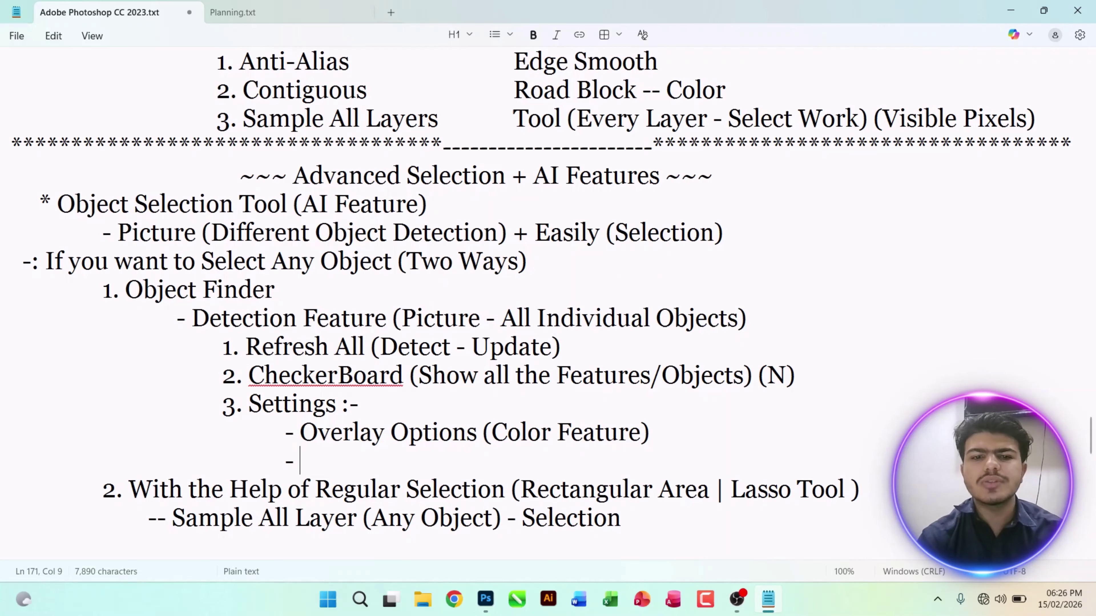
{"action": "type", "text": "Object Subrt"}
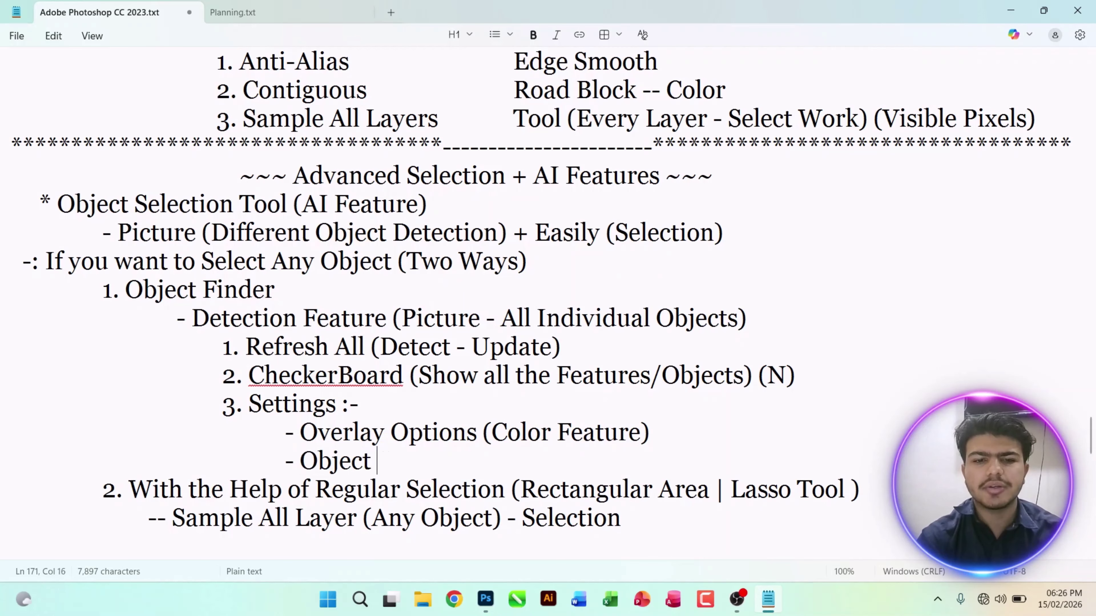
{"action": "key", "text": "BackSpace"}
{"action": "key", "text": "BackSpace"}
{"action": "type", "text": "tract ()"}
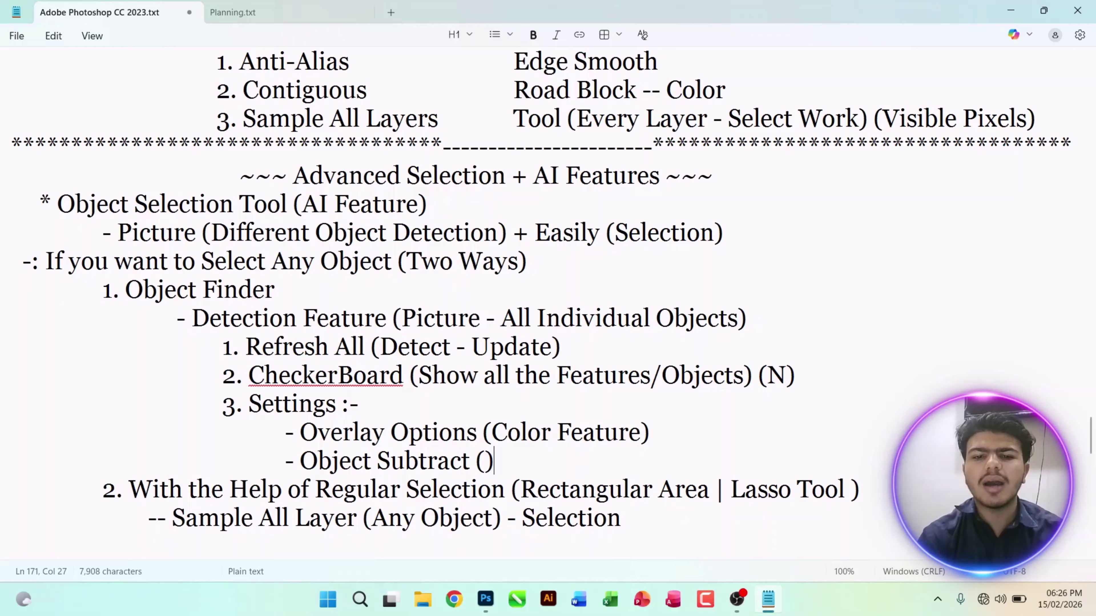
- Fill the parentheses after Object Subtract with "Image > Selection - Remove"
{"action": "key", "text": "Left"}
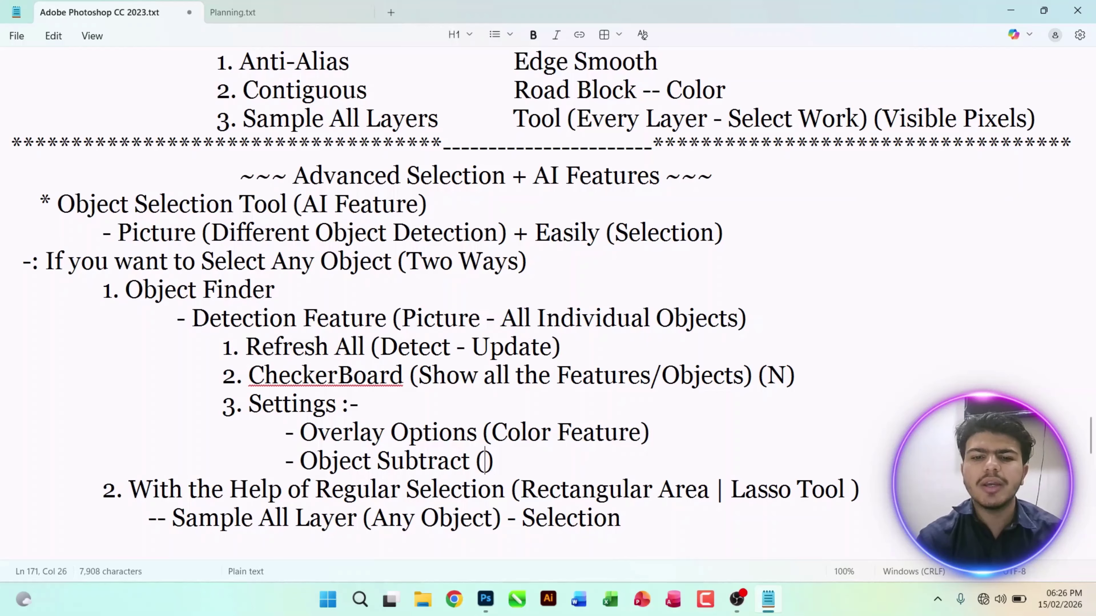
{"action": "type", "text": "K"}
{"action": "key", "text": "BackSpace"}
{"action": "type", "text": "Image "}
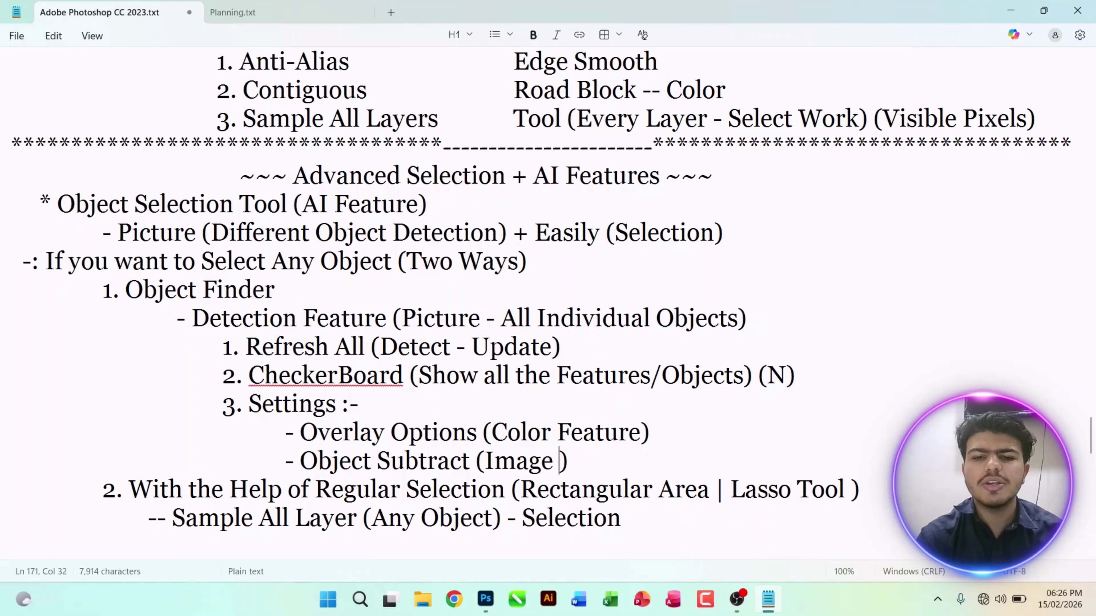
{"action": "type", "text": "> Selection"}
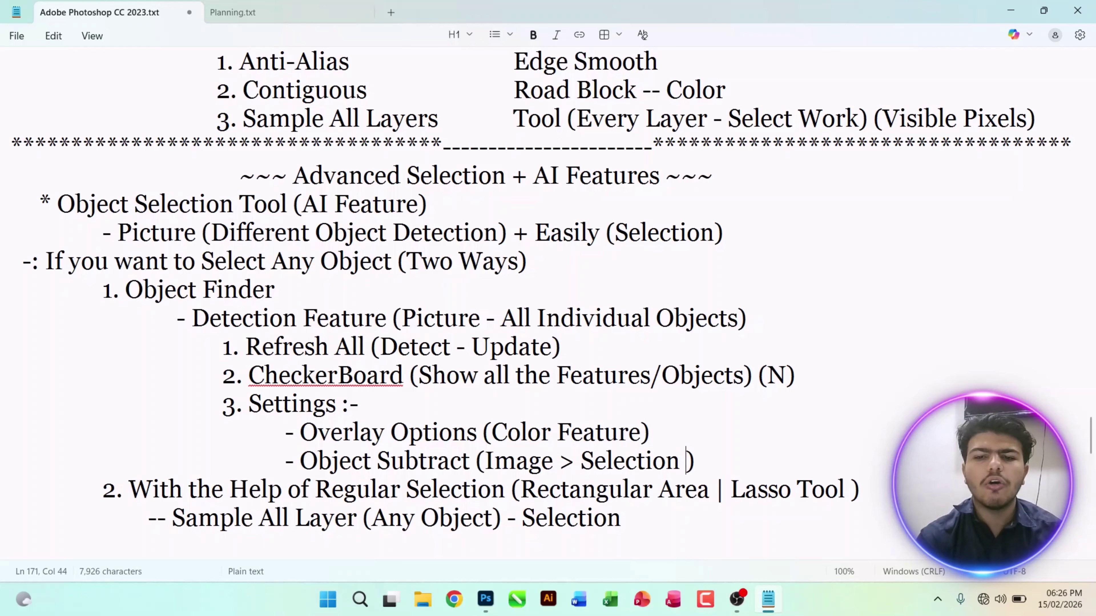
{"action": "type", "text": "- "}
{"action": "type", "text": "Remove"}
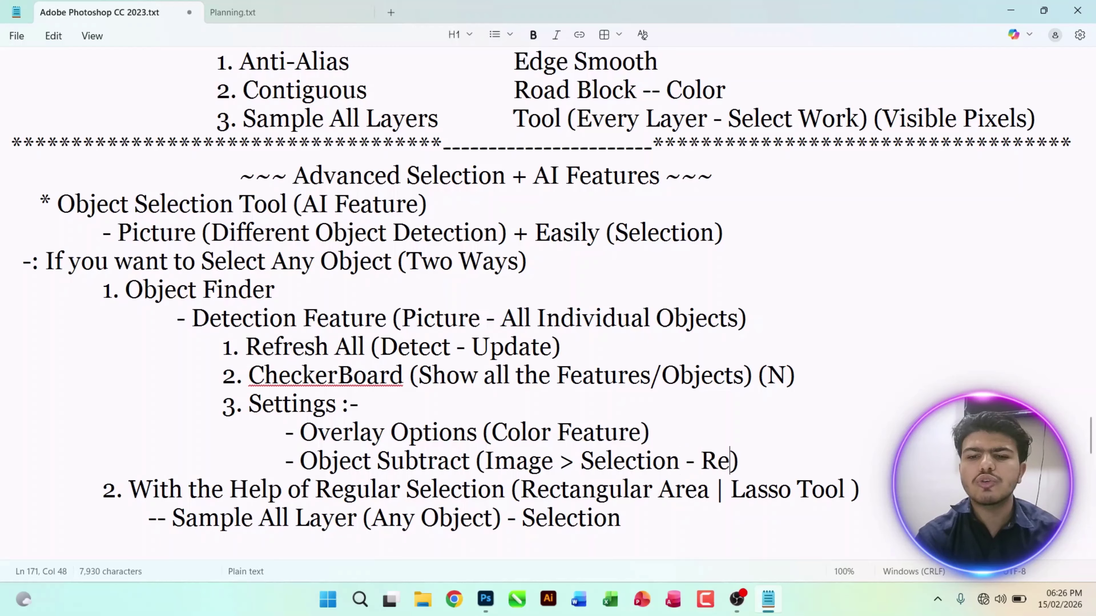
{"action": "key", "text": "BackSpace"}
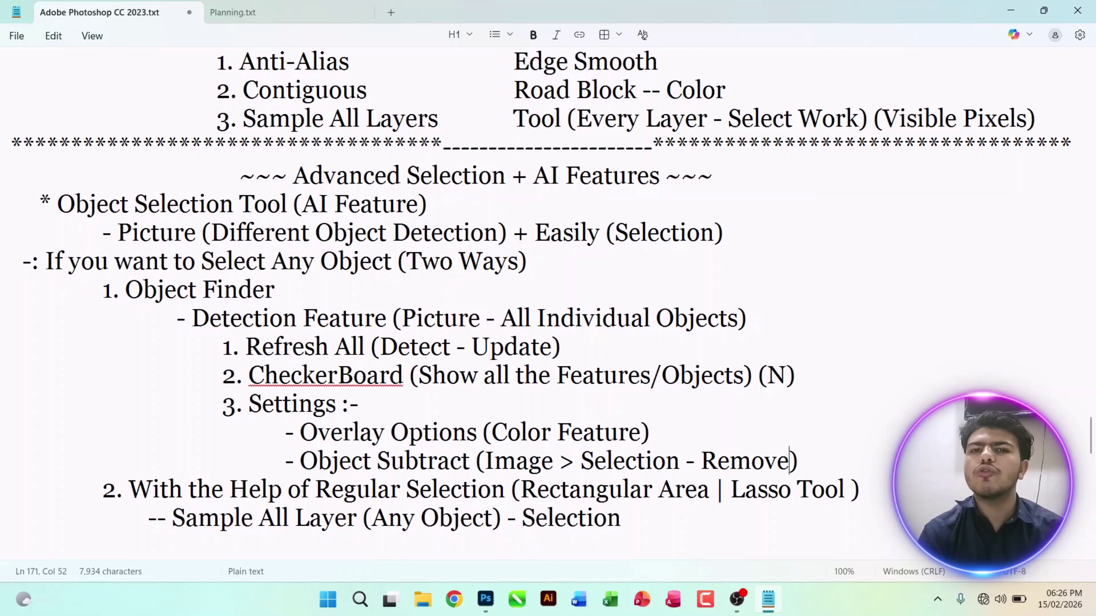
- In Photoshop, review the Object Finder settings and select the bowl of limes with a rectangular Object Selection around it
{"action": "key", "text": "alt+Tab"}
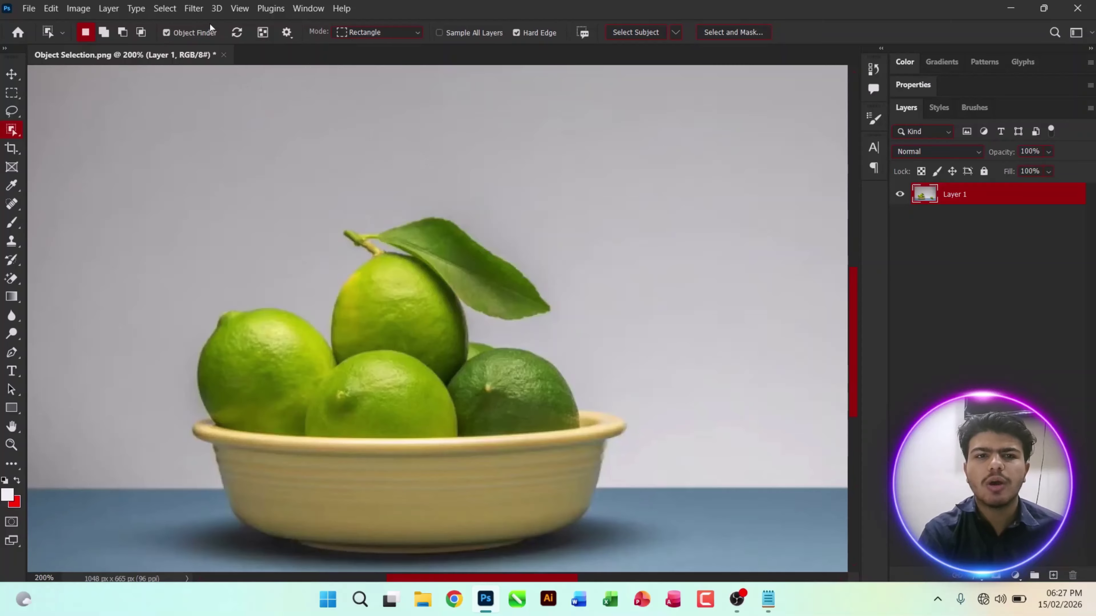
{"action": "left_click", "coordinate": [282, 33]}
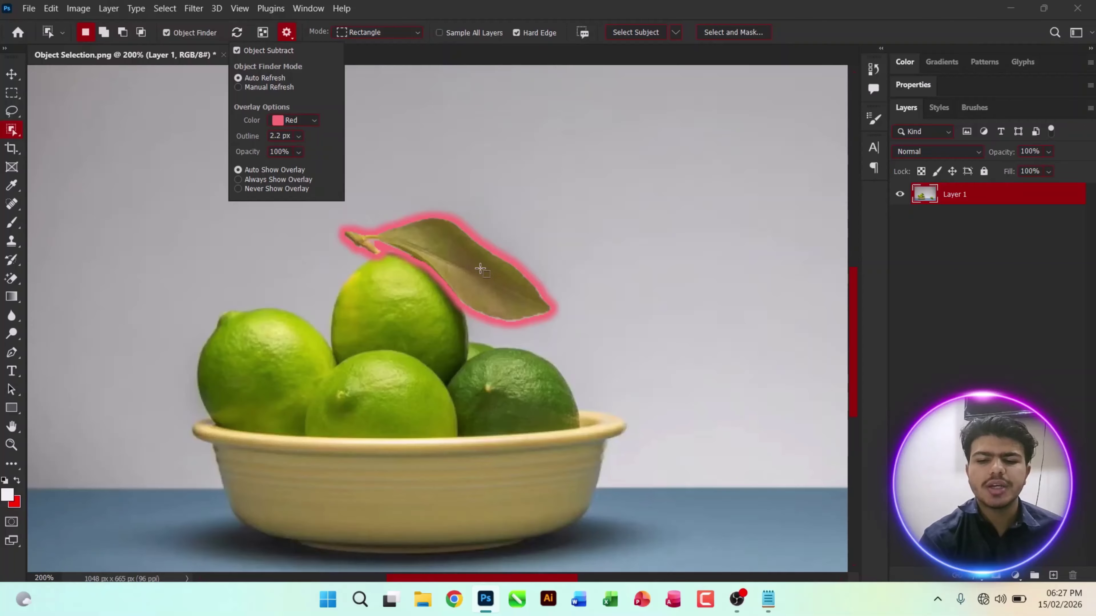
{"action": "key", "text": "ctrl+0"}
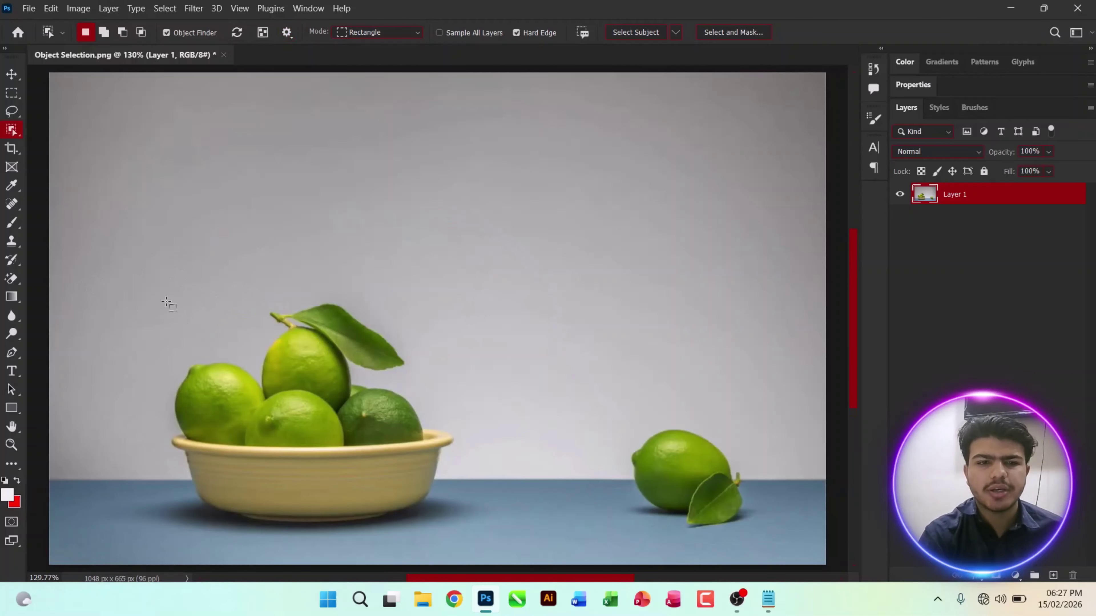
{"action": "left_click_drag", "start_coordinate": [158, 285], "coordinate": [471, 545]}
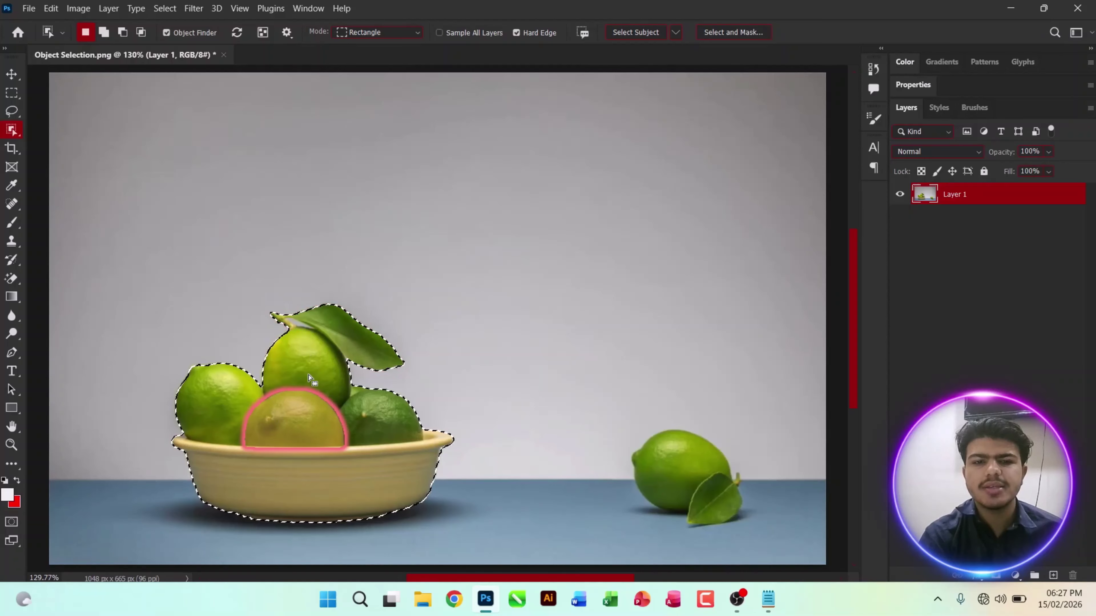
- Deselect the bowl of limes and apply Mask All Objects to Layer 1
{"action": "left_click", "coordinate": [168, 8]}
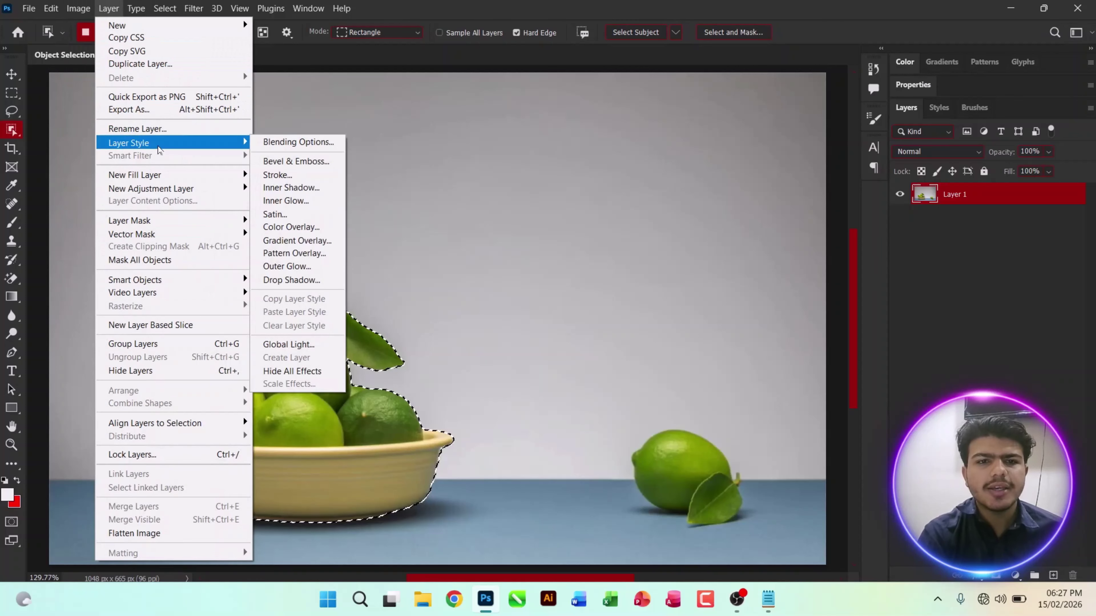
{"action": "mouse_move", "coordinate": [213, 222]}
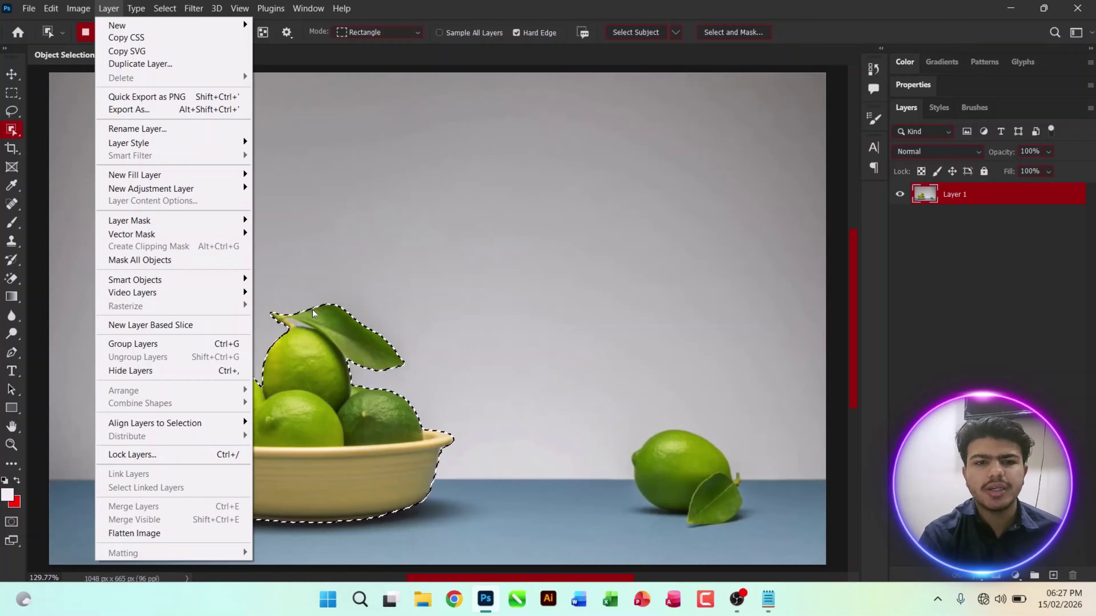
{"action": "left_click", "coordinate": [316, 325]}
{"action": "key", "text": "ctrl+d"}
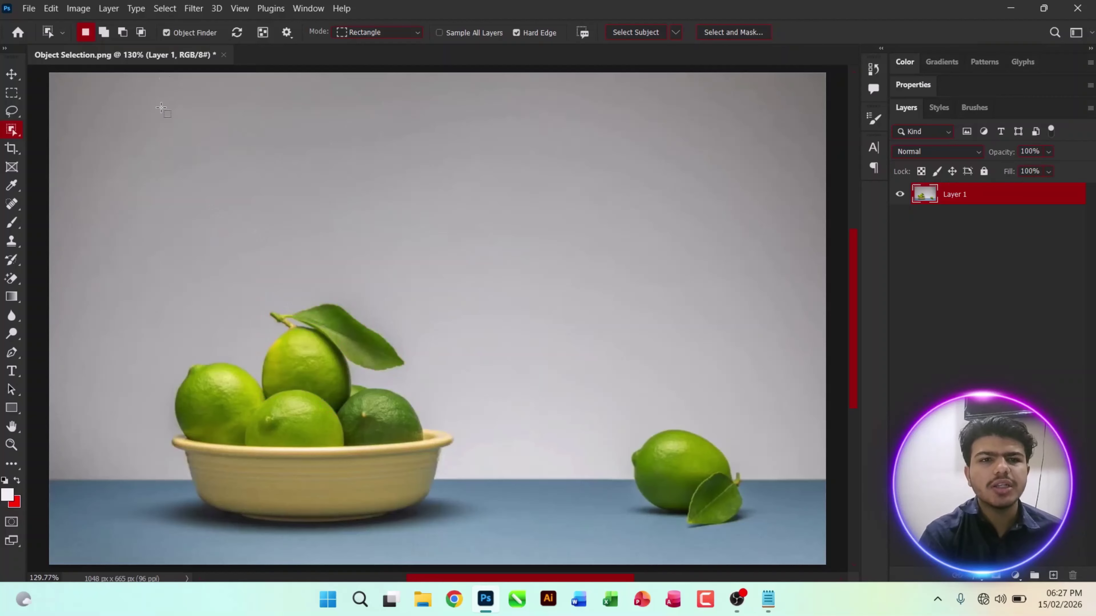
{"action": "left_click", "coordinate": [108, 8]}
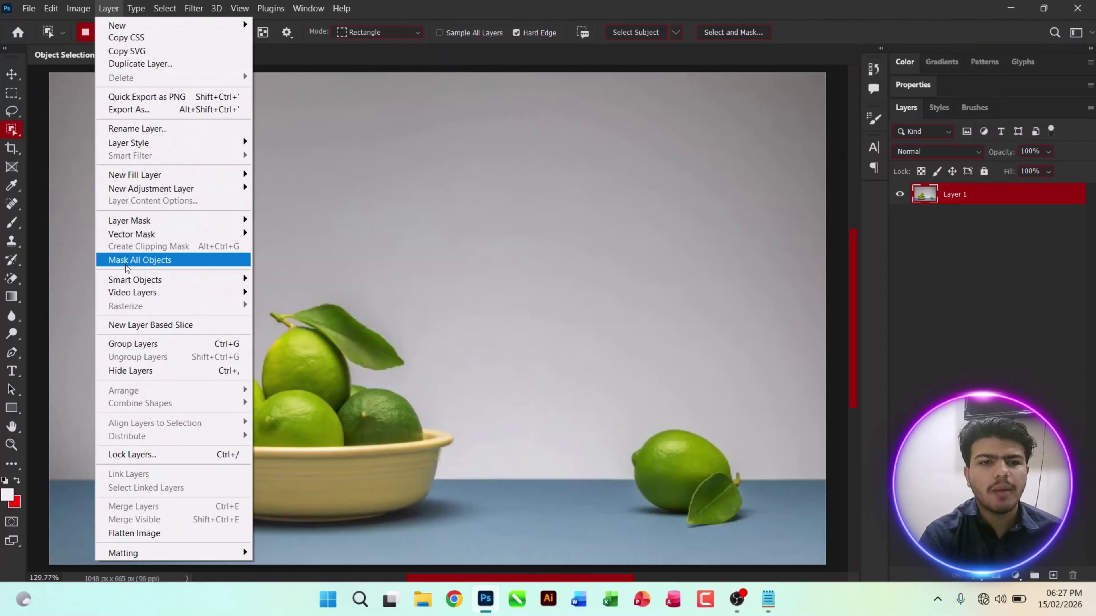
{"action": "left_click", "coordinate": [141, 262]}
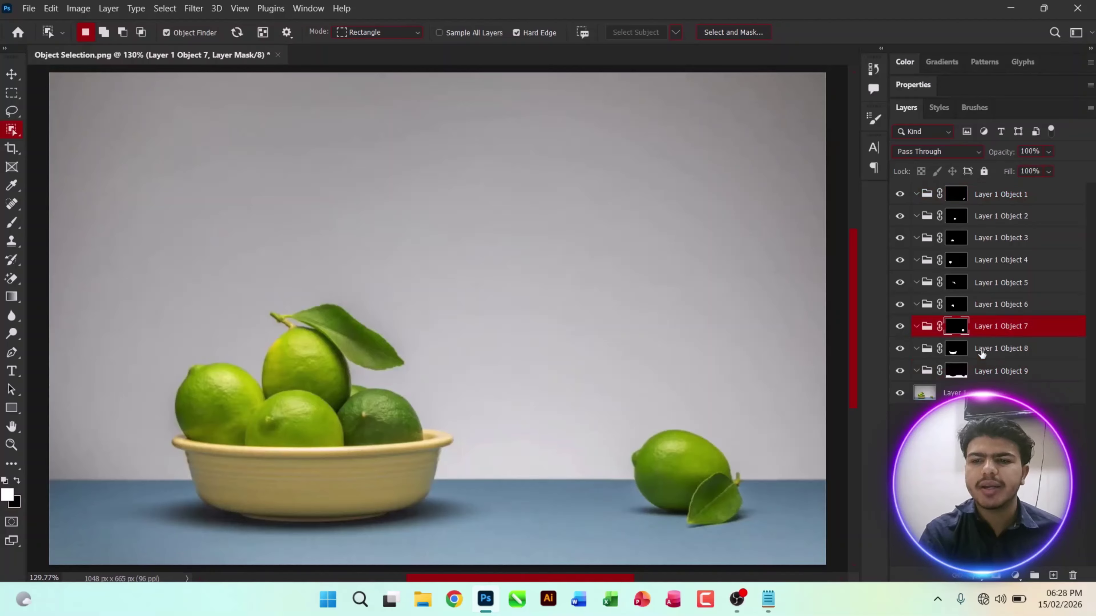
- Select the Layer 1 Object 8 group and add a Hue/Saturation adjustment layer above it
{"action": "left_click", "coordinate": [984, 351]}
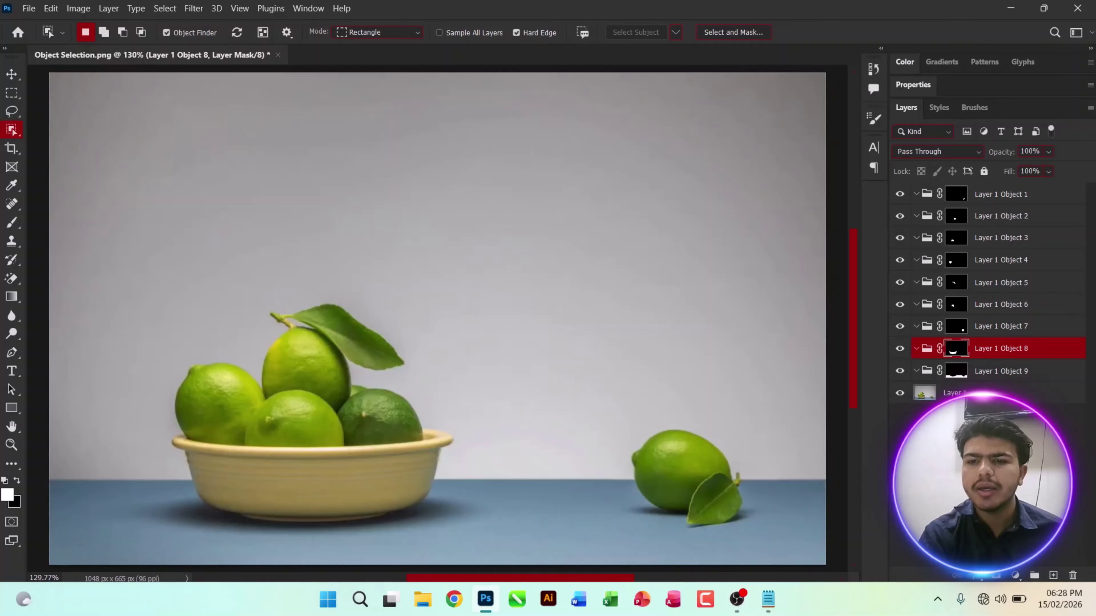
{"action": "left_click", "coordinate": [1016, 575]}
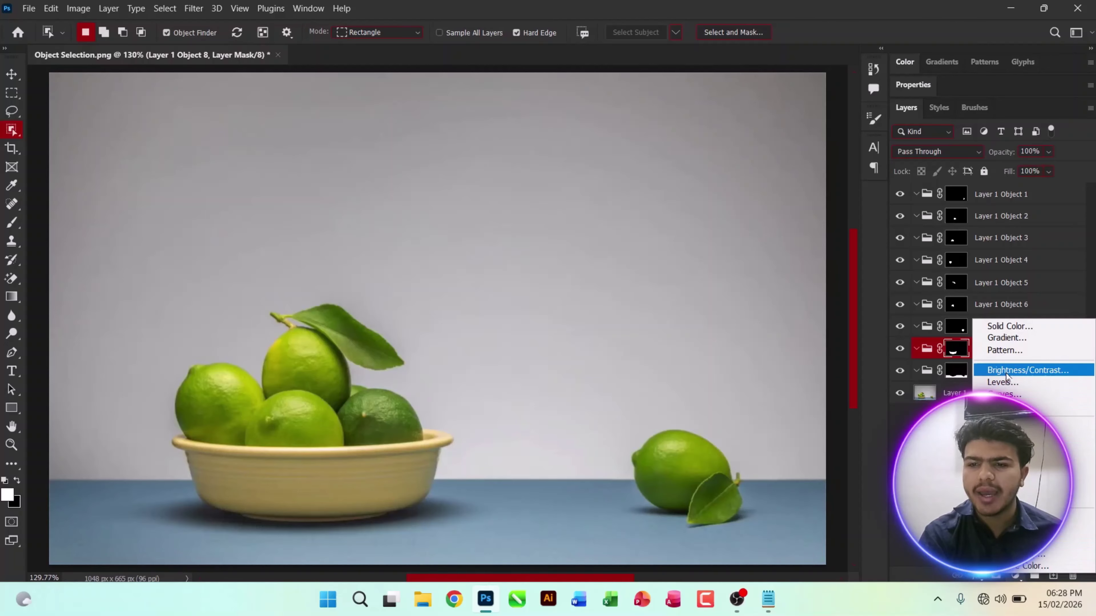
{"action": "left_click", "coordinate": [1005, 440]}
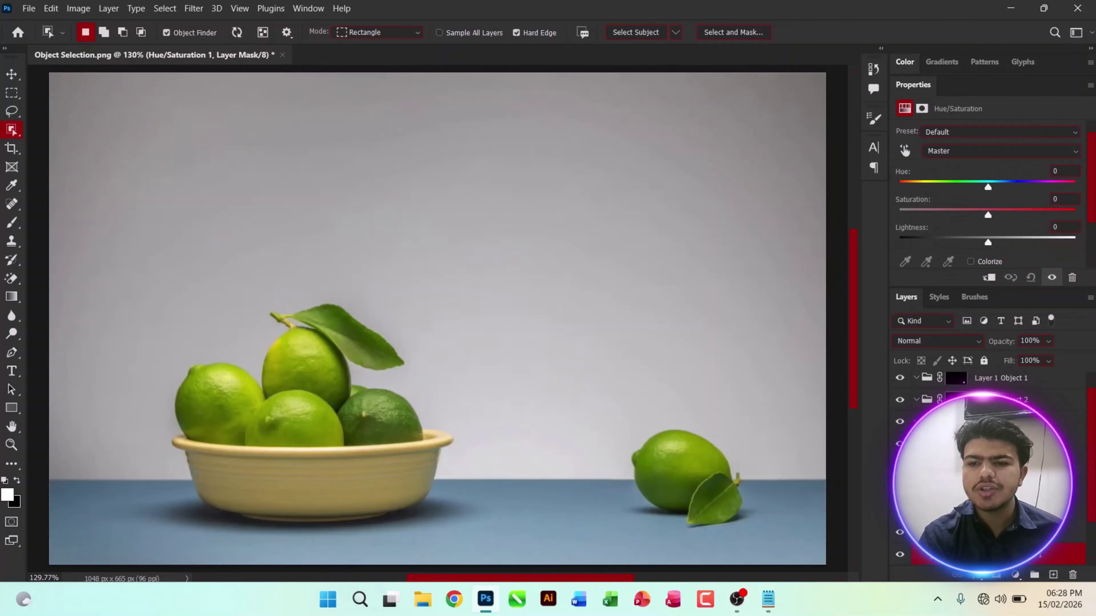
{"action": "scroll", "coordinate": [993, 470], "scroll_direction": "down", "scroll_amount": 2}
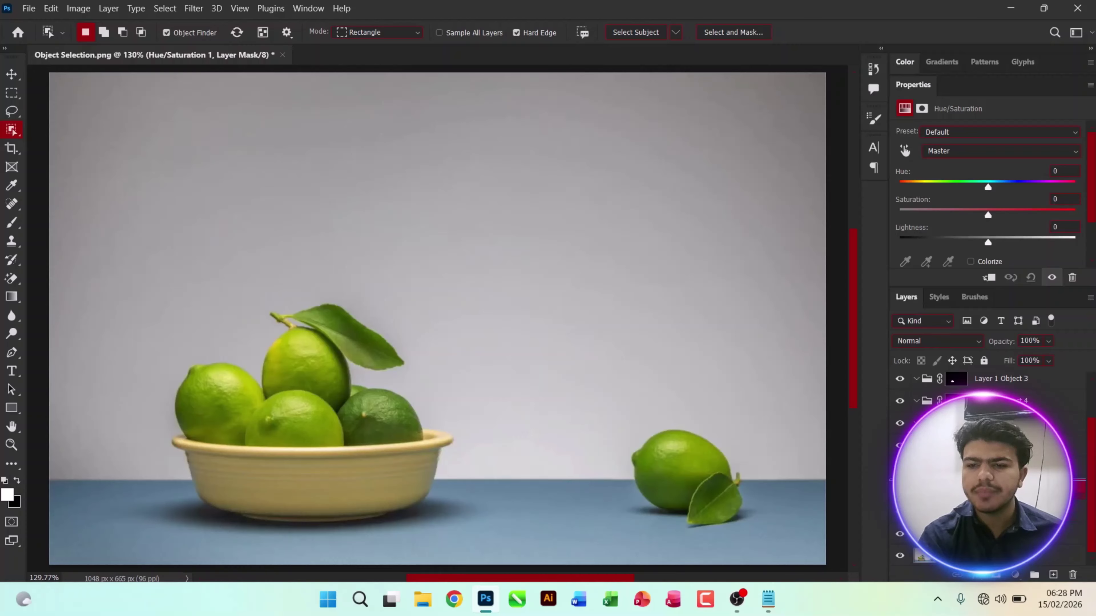
{"action": "left_click", "coordinate": [992, 468]}
{"action": "left_click", "coordinate": [992, 489]}
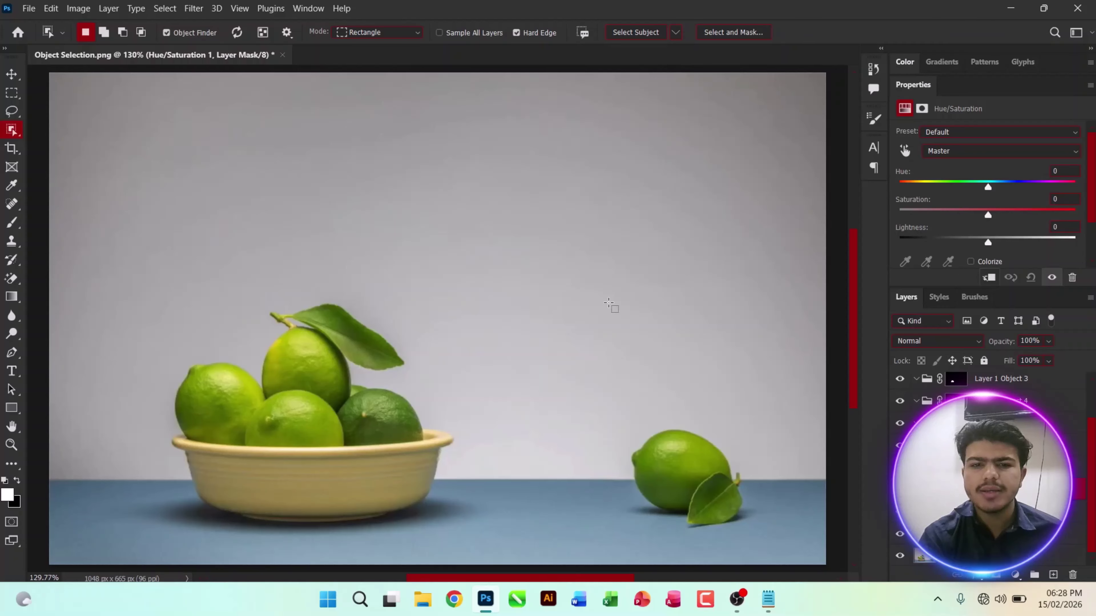
- Set the clipped Hue/Saturation adjustment to Hue -166, Saturation +61 and Lightness -98, and toggle its visibility to compare
{"action": "left_click_drag", "start_coordinate": [988, 186], "coordinate": [905, 185]}
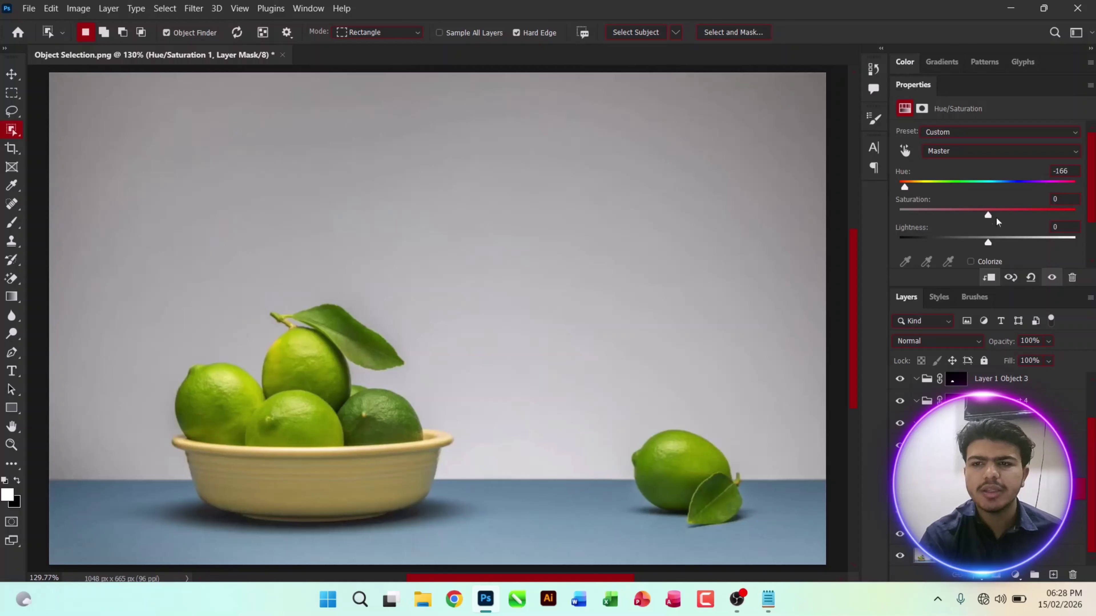
{"action": "left_click_drag", "start_coordinate": [997, 219], "coordinate": [1006, 216]}
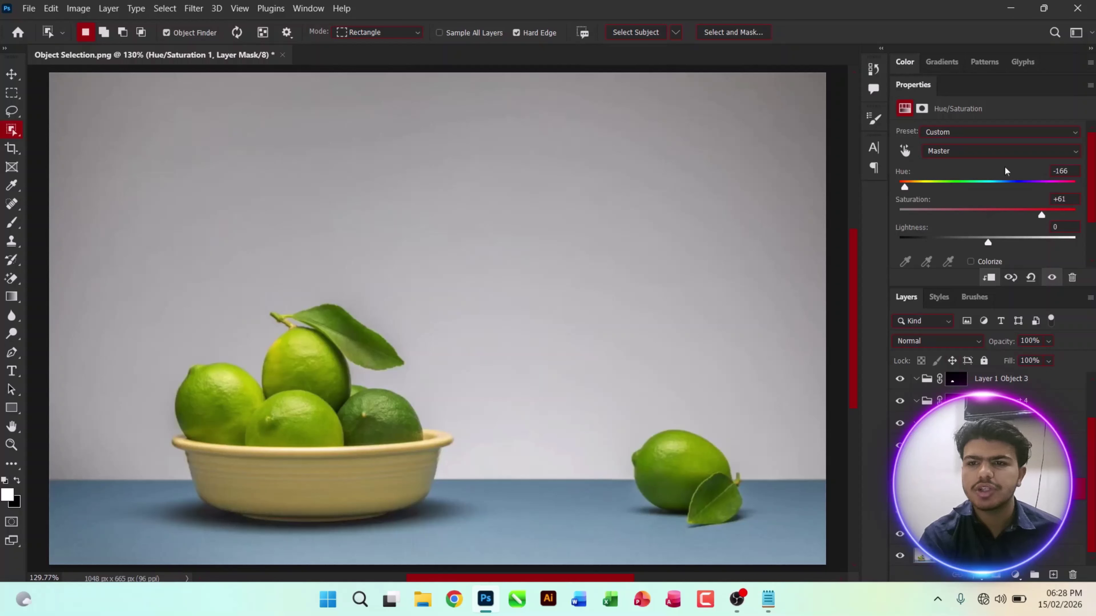
{"action": "left_click", "coordinate": [976, 151]}
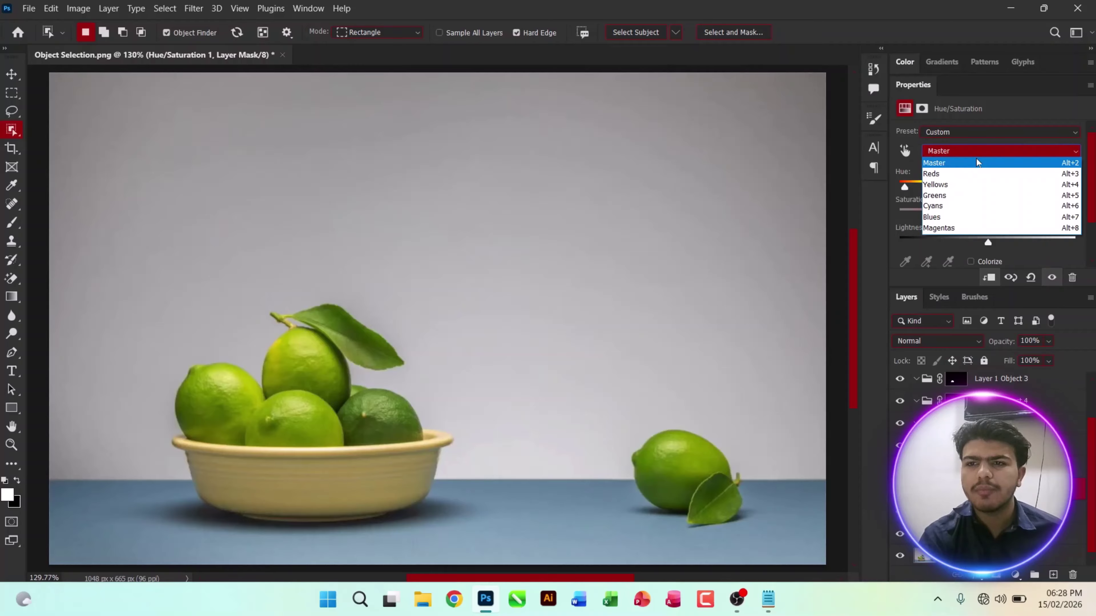
{"action": "left_click", "coordinate": [894, 204]}
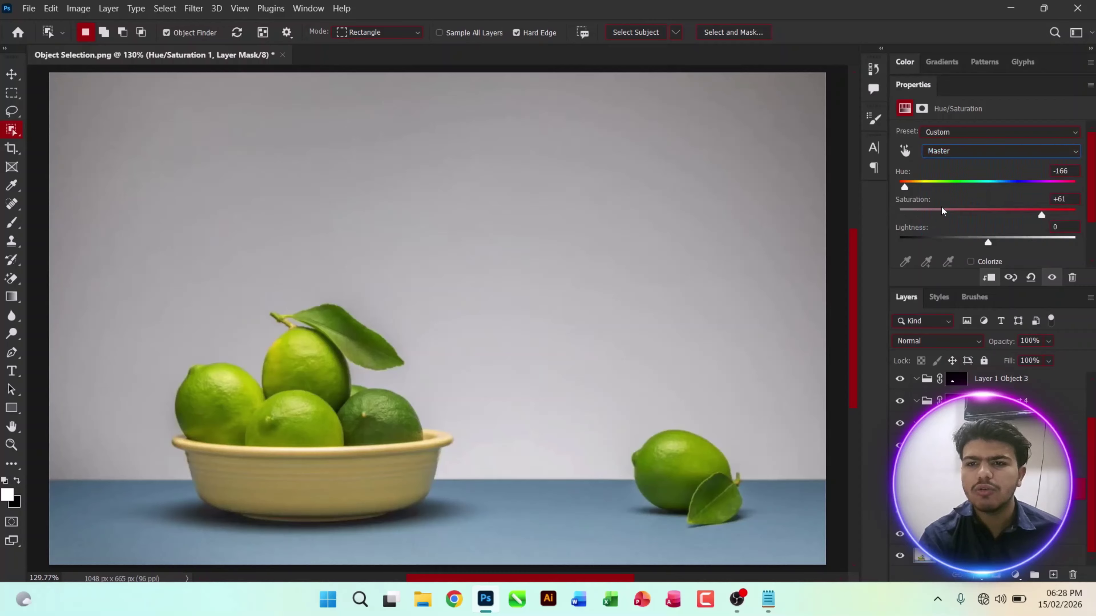
{"action": "left_click_drag", "start_coordinate": [987, 244], "coordinate": [902, 245]}
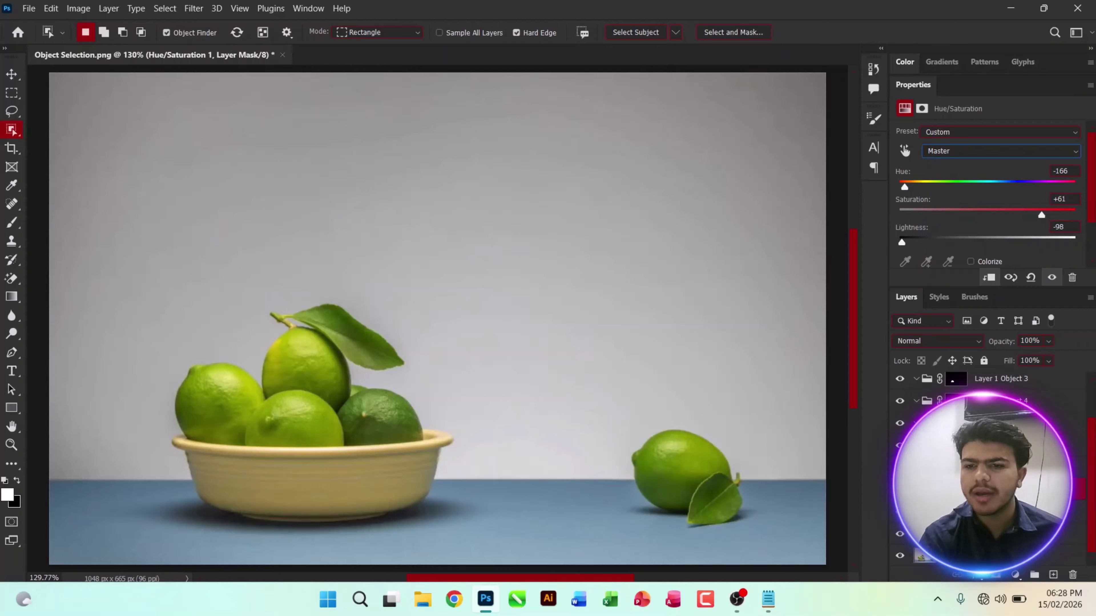
{"action": "left_click", "coordinate": [899, 489]}
{"action": "left_click", "coordinate": [899, 489]}
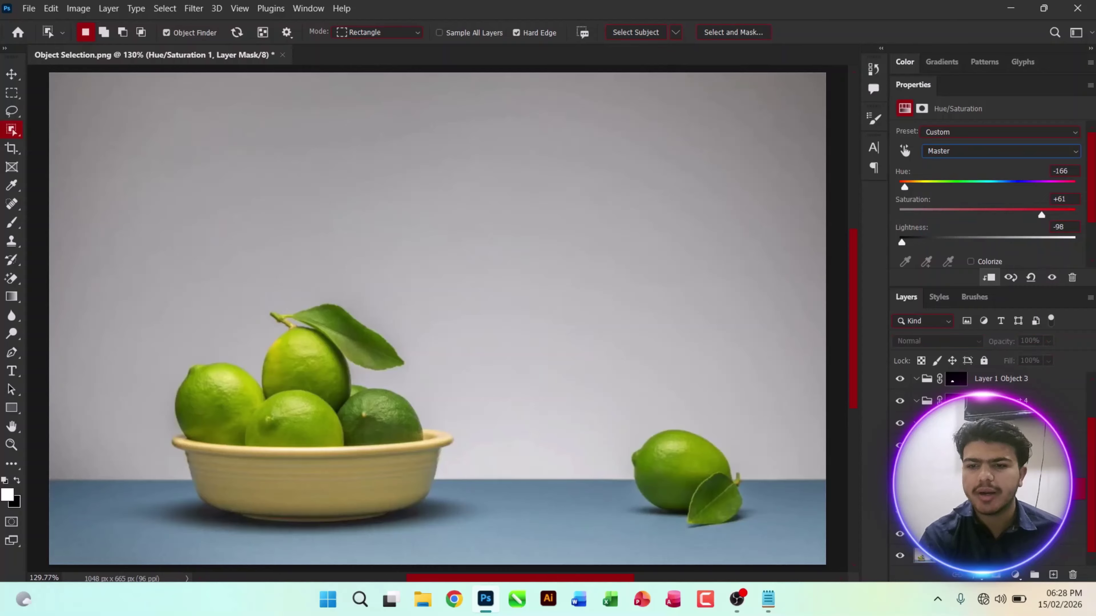
- Feather the Layer 1 Object 8 mask to 25.3 px and check the bowl on the canvas with the Move tool
{"action": "left_click", "coordinate": [928, 511]}
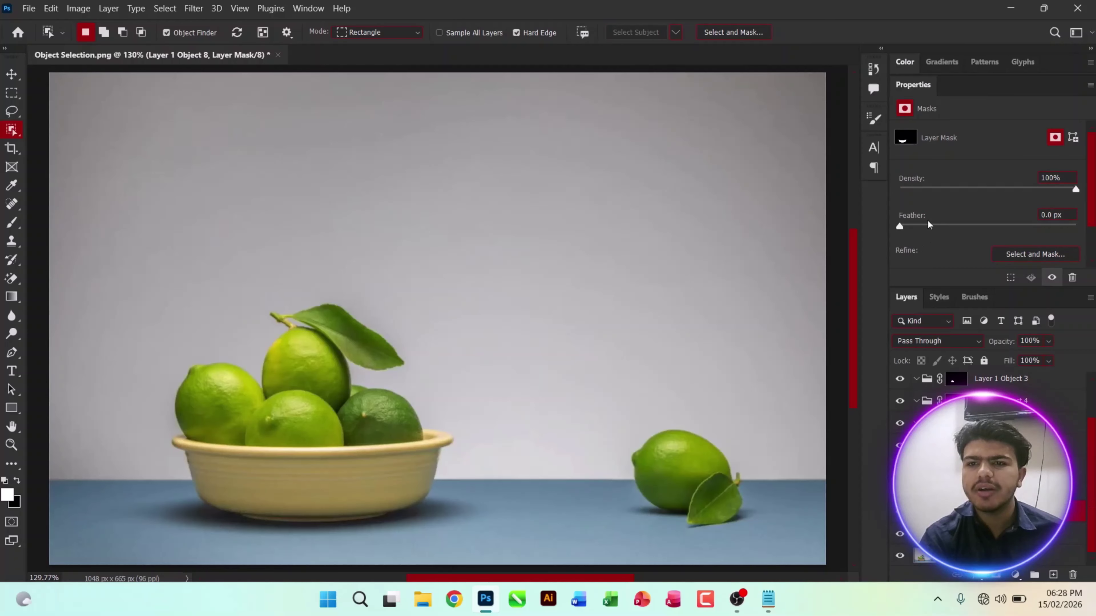
{"action": "left_click_drag", "start_coordinate": [899, 224], "coordinate": [980, 228]}
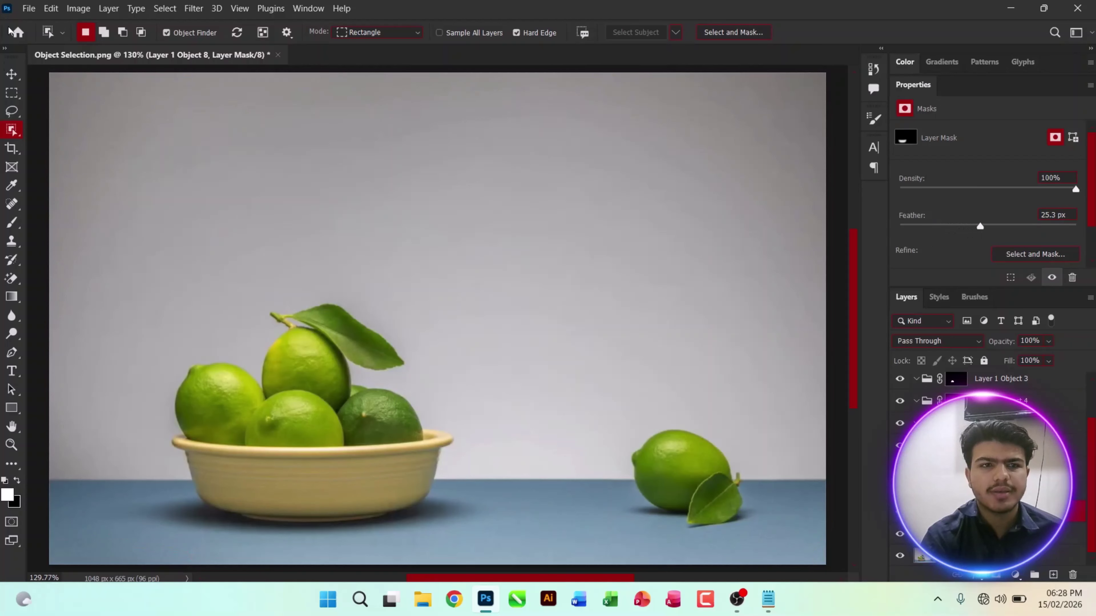
{"action": "left_click", "coordinate": [2, 74]}
{"action": "left_click", "coordinate": [351, 445]}
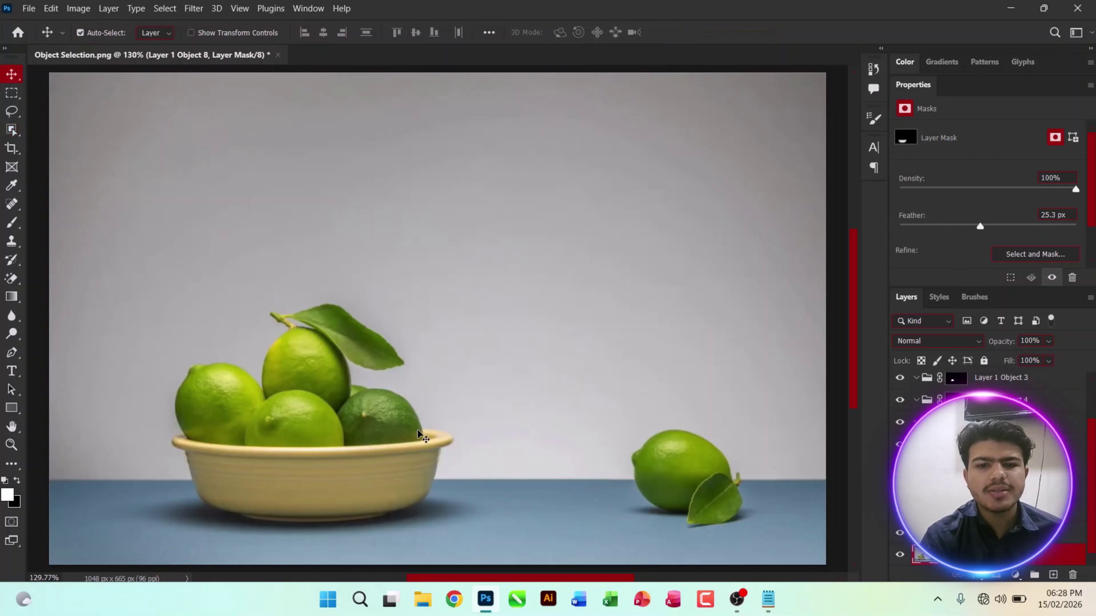
- Delete the Hue/Saturation adjustment layer together with its mask
{"action": "left_click", "coordinate": [997, 488]}
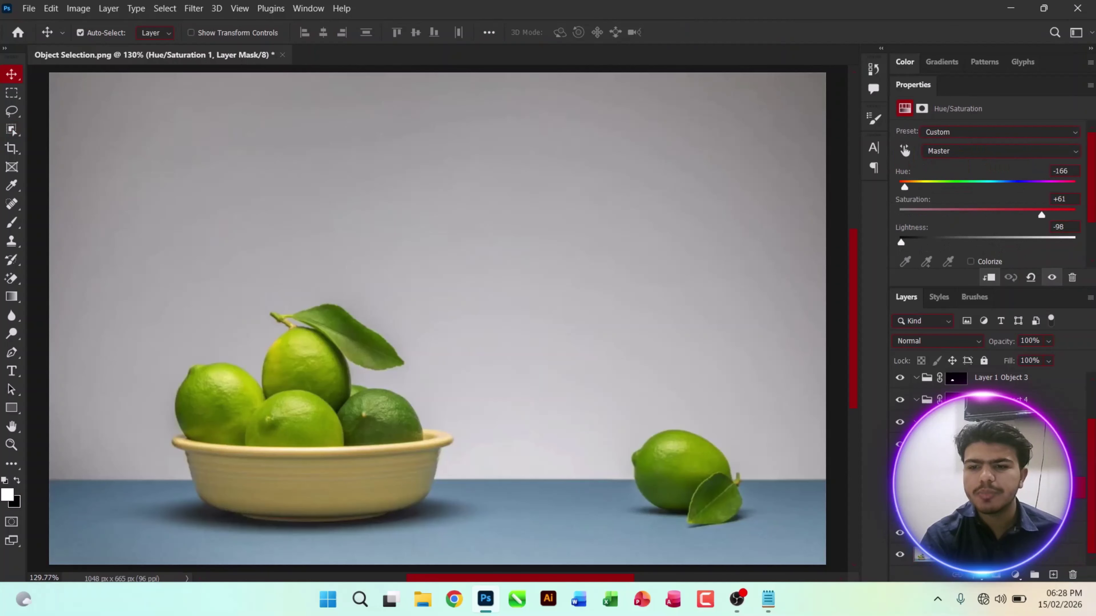
{"action": "key", "text": "Delete"}
{"action": "key", "text": "Delete"}
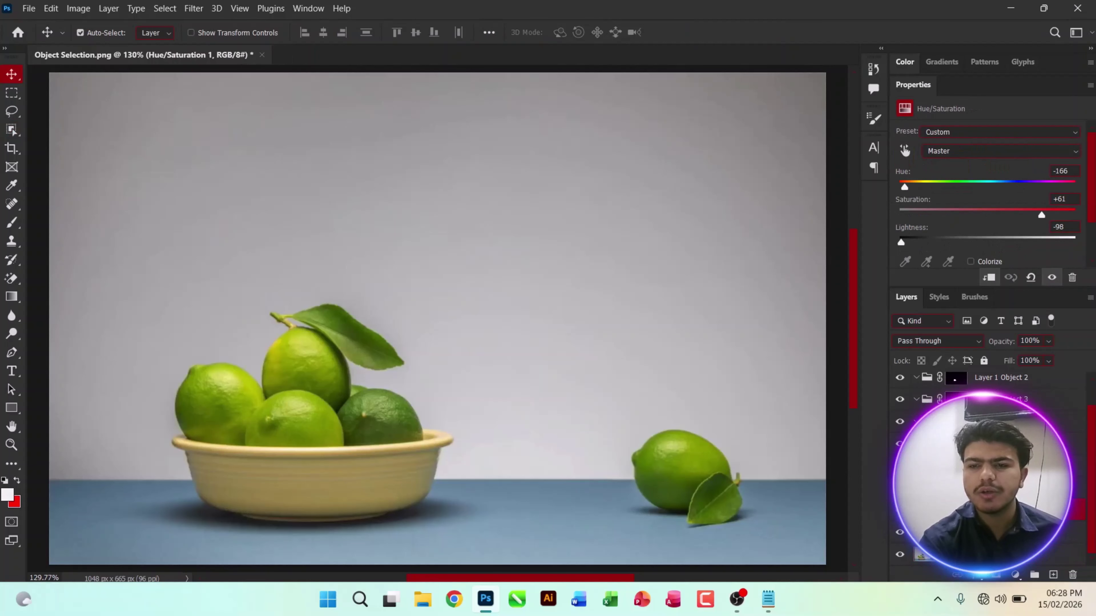
- Try a clipped Color Balance adjustment above Layer 1 Object 8 with Cyan-Red -100 and Magenta-Green +99, and delete it
{"action": "left_click", "coordinate": [1013, 575]}
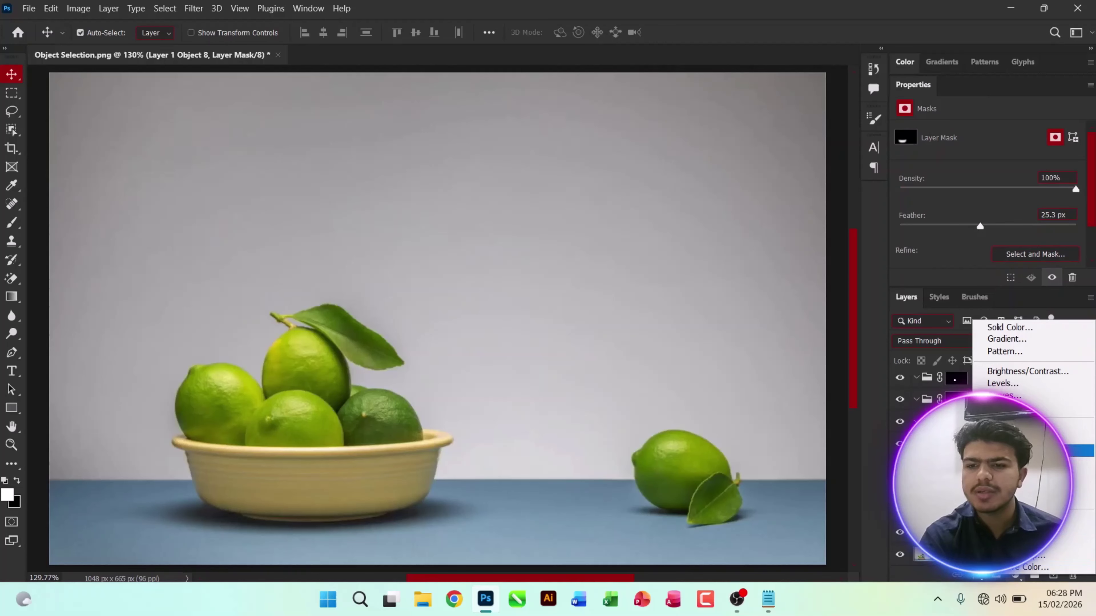
{"action": "left_click", "coordinate": [1079, 451]}
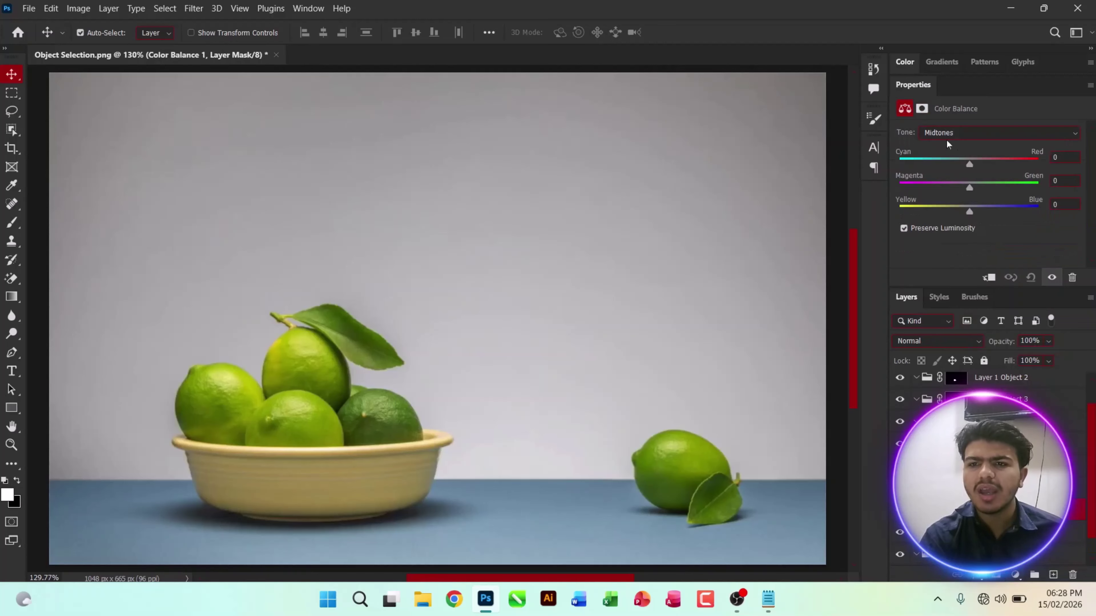
{"action": "left_click_drag", "start_coordinate": [970, 163], "coordinate": [893, 171]}
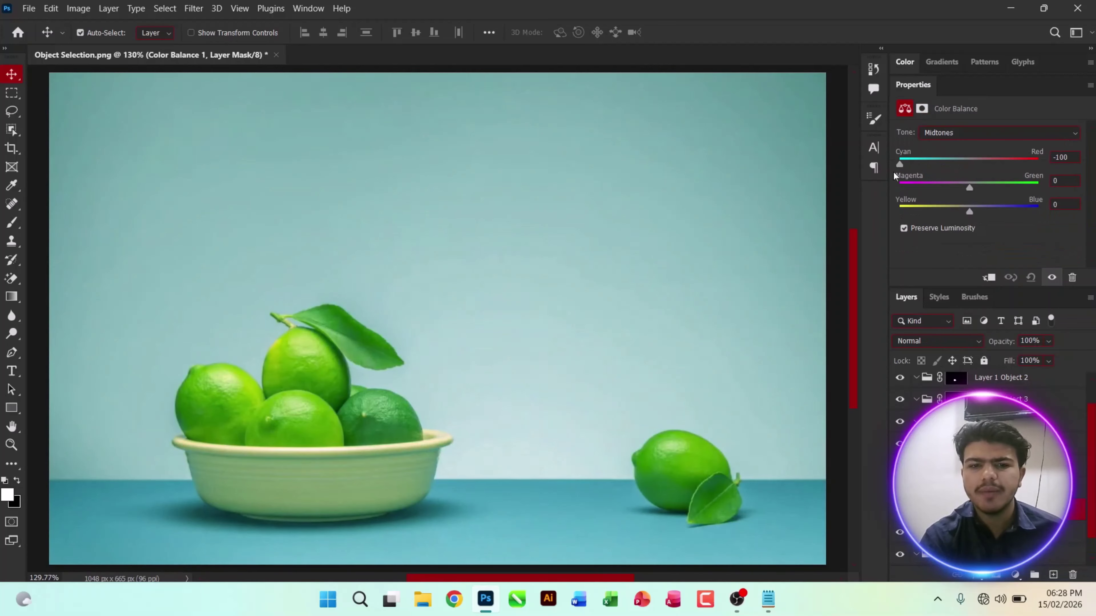
{"action": "left_click_drag", "start_coordinate": [966, 186], "coordinate": [1020, 187]}
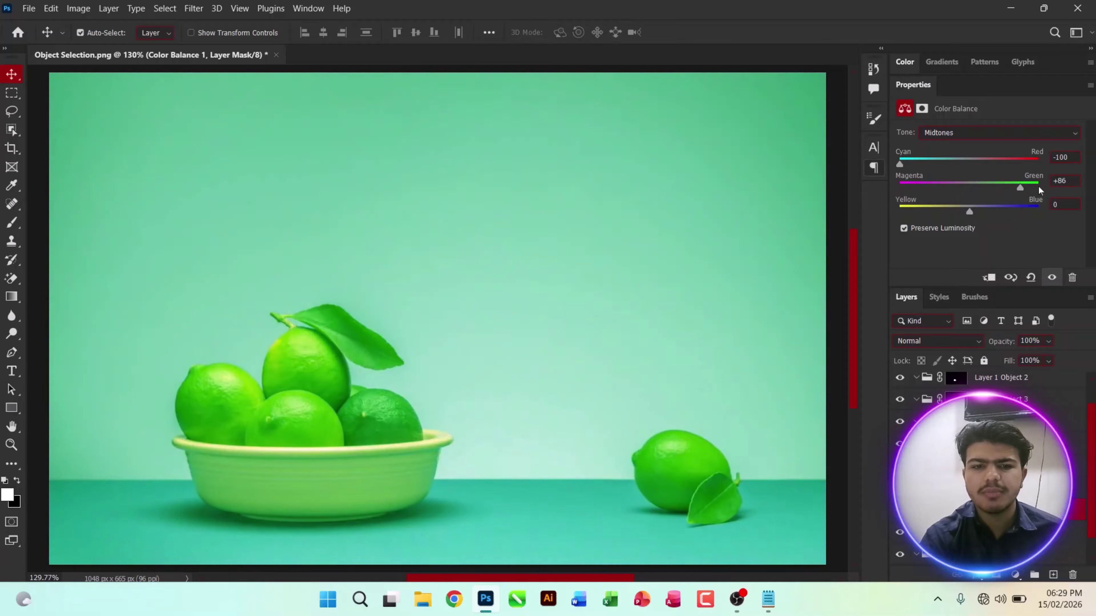
{"action": "left_click", "coordinate": [988, 277]}
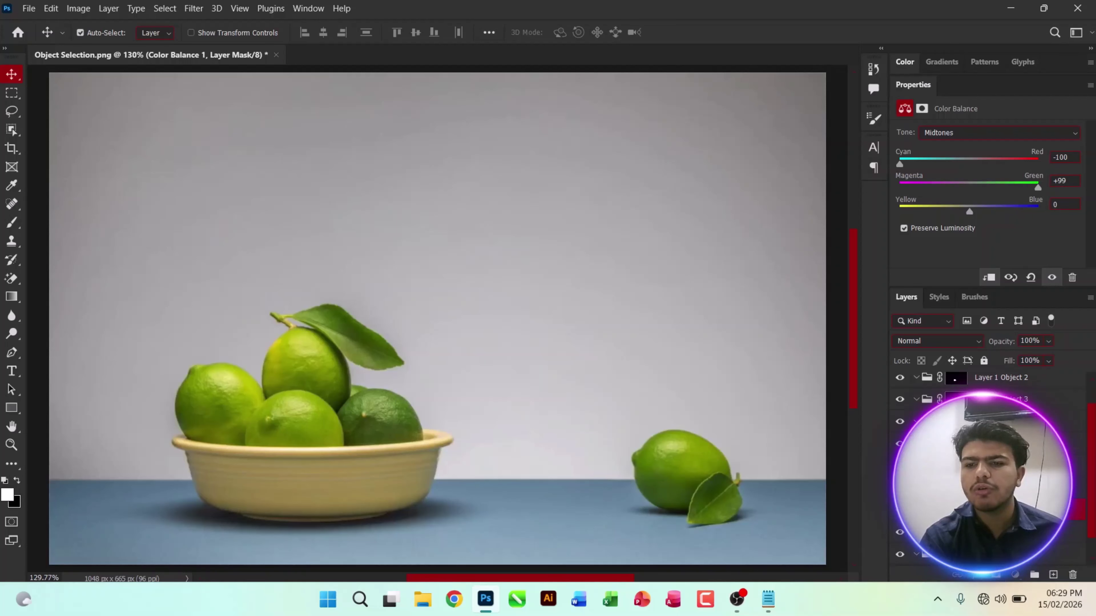
{"action": "left_click", "coordinate": [949, 509]}
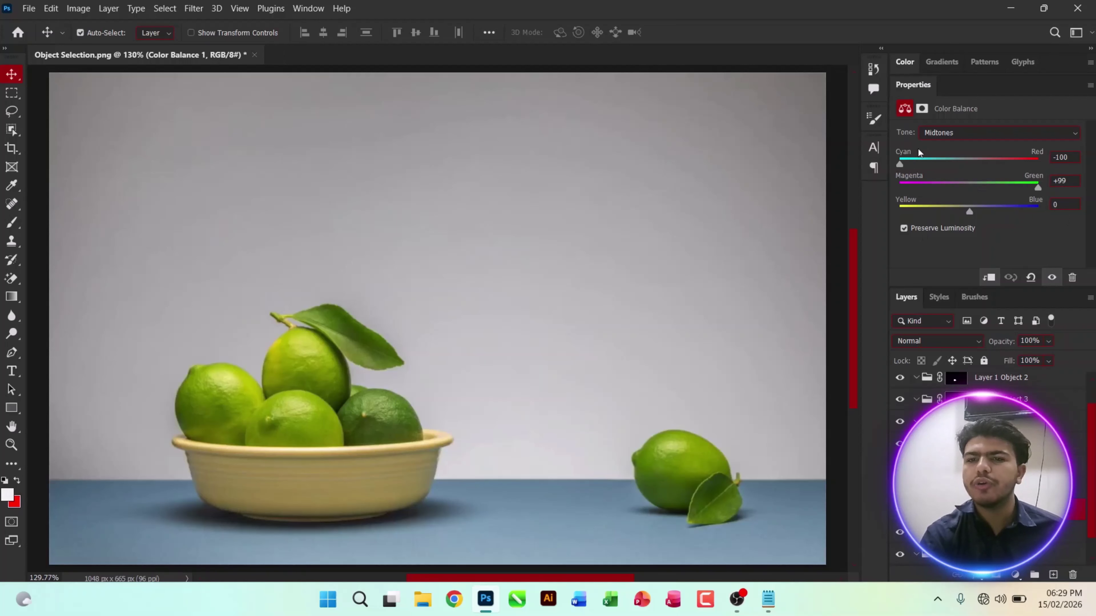
{"action": "key", "text": "Delete"}
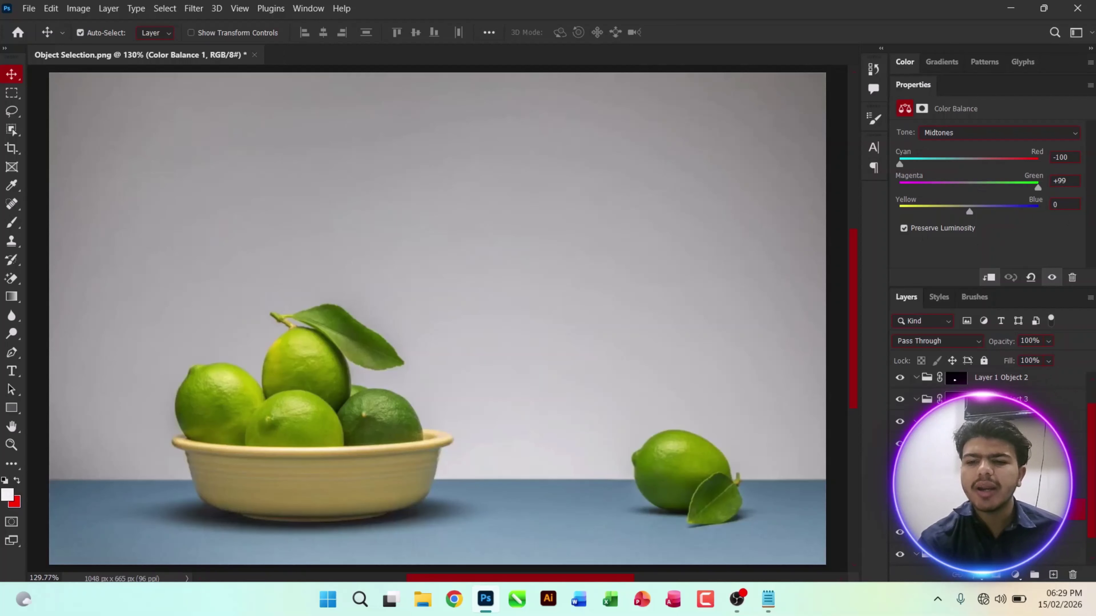
- Examine the masked object groups by hiding Layer 1, toggling the Layer 1 Object 9 group's visibility and showing Layer 1 again
{"action": "left_click_drag", "start_coordinate": [1092, 496], "coordinate": [1088, 409]}
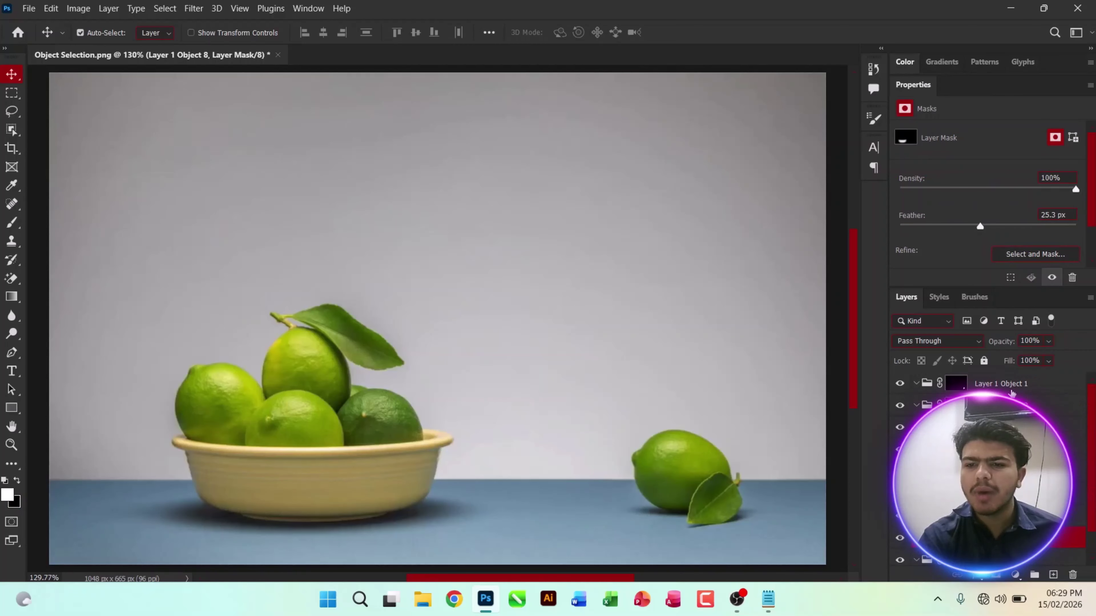
{"action": "left_click", "coordinate": [1012, 391]}
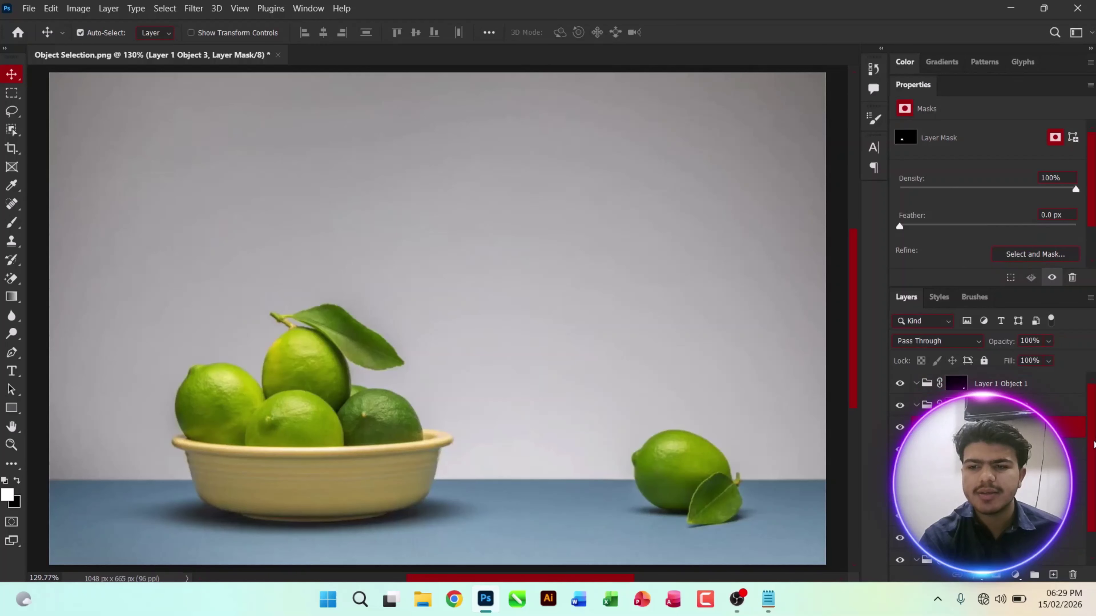
{"action": "left_click_drag", "start_coordinate": [1093, 445], "coordinate": [1093, 472]}
{"action": "left_click", "coordinate": [900, 557]}
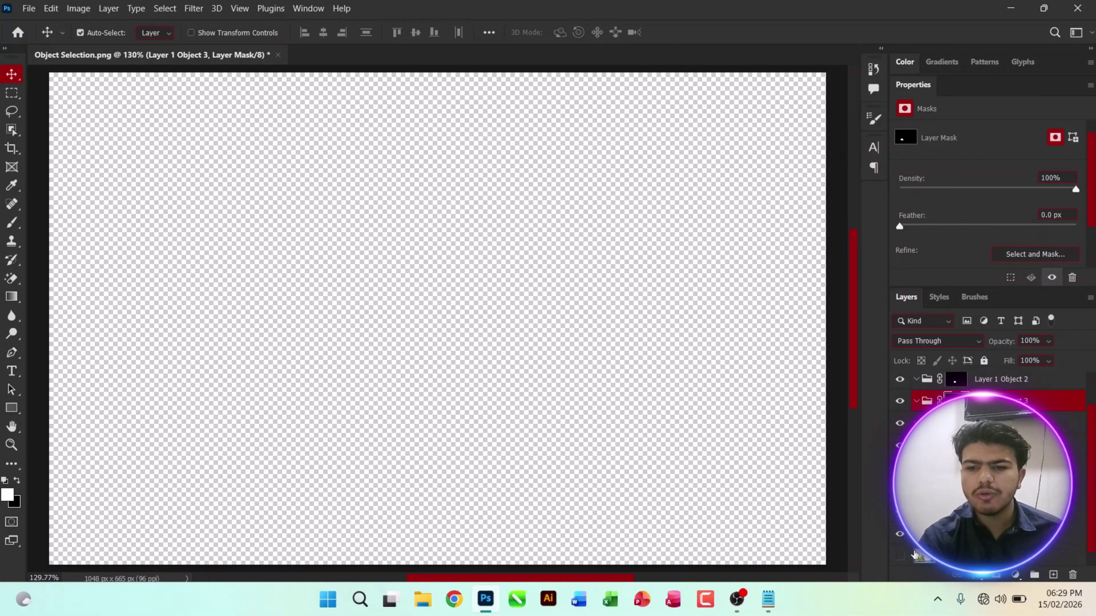
{"action": "left_click", "coordinate": [992, 534]}
{"action": "left_click", "coordinate": [900, 535]}
{"action": "left_click", "coordinate": [900, 534]}
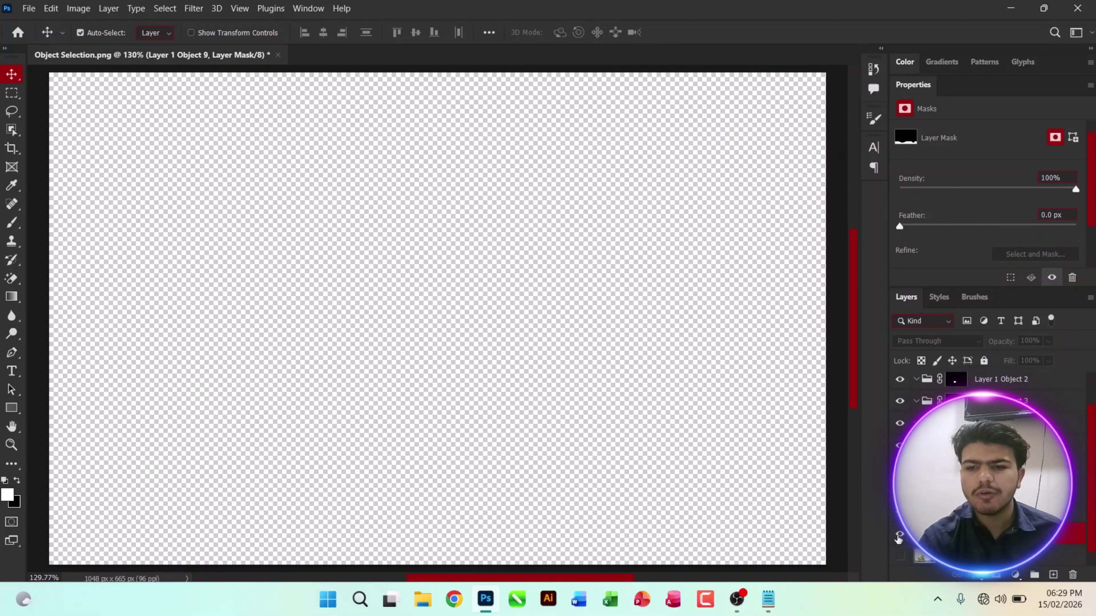
{"action": "left_click", "coordinate": [914, 560]}
{"action": "left_click", "coordinate": [899, 556]}
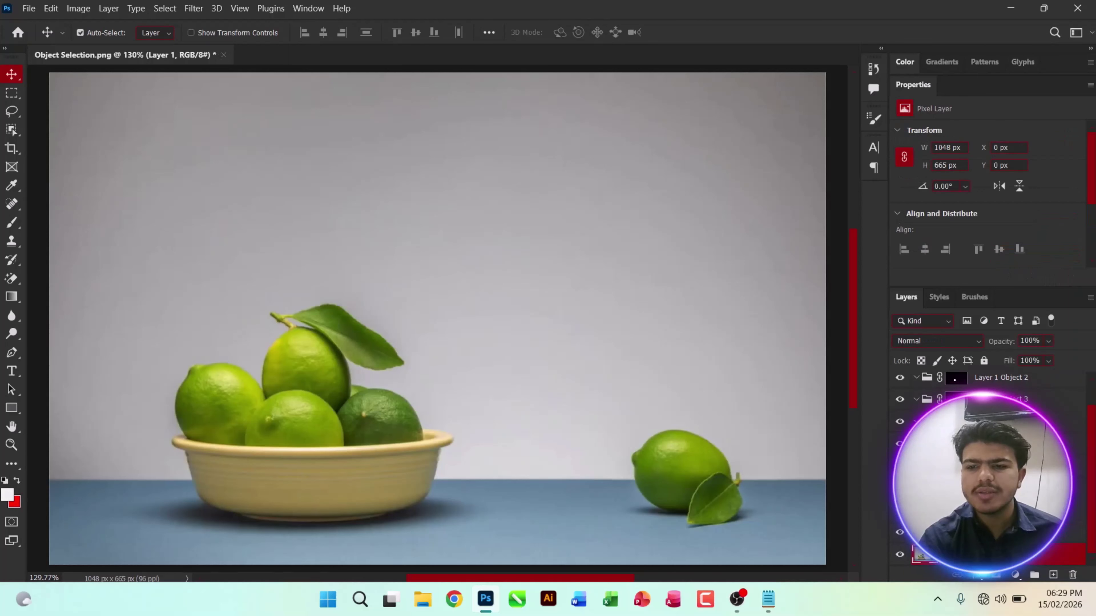
{"action": "scroll", "coordinate": [979, 484], "scroll_direction": "up", "scroll_amount": 3}
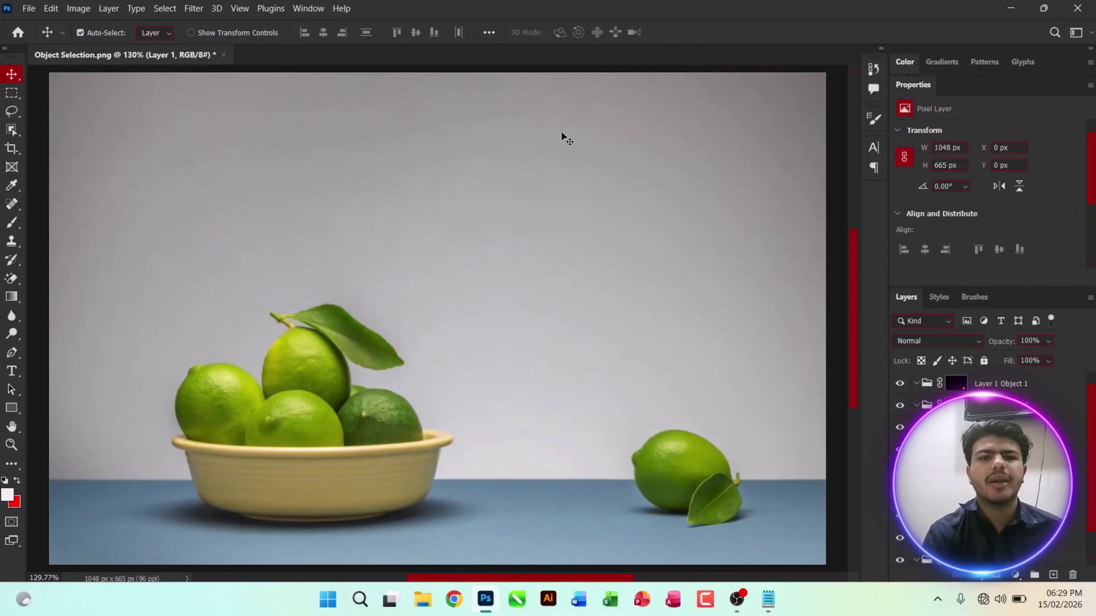
- Switch to the Notepad notes and add the line "- Mask Out All Layers (Objects)" under Object Subtract
{"action": "key", "text": "alt+Tab"}
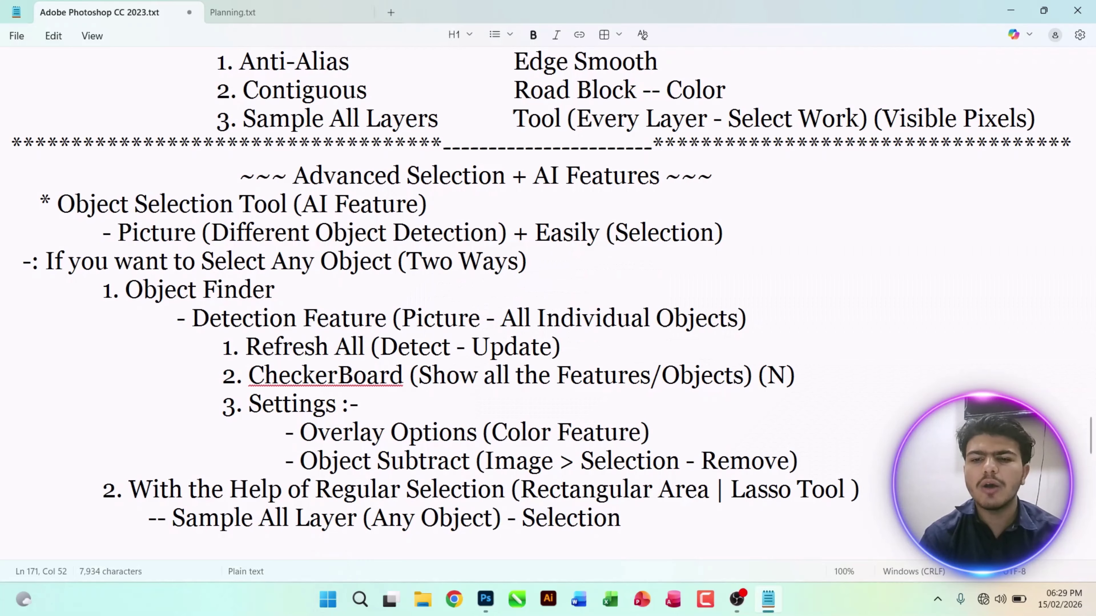
{"action": "key", "text": "Return"}
{"action": "key", "text": "Tab"}
{"action": "key", "text": "Tab"}
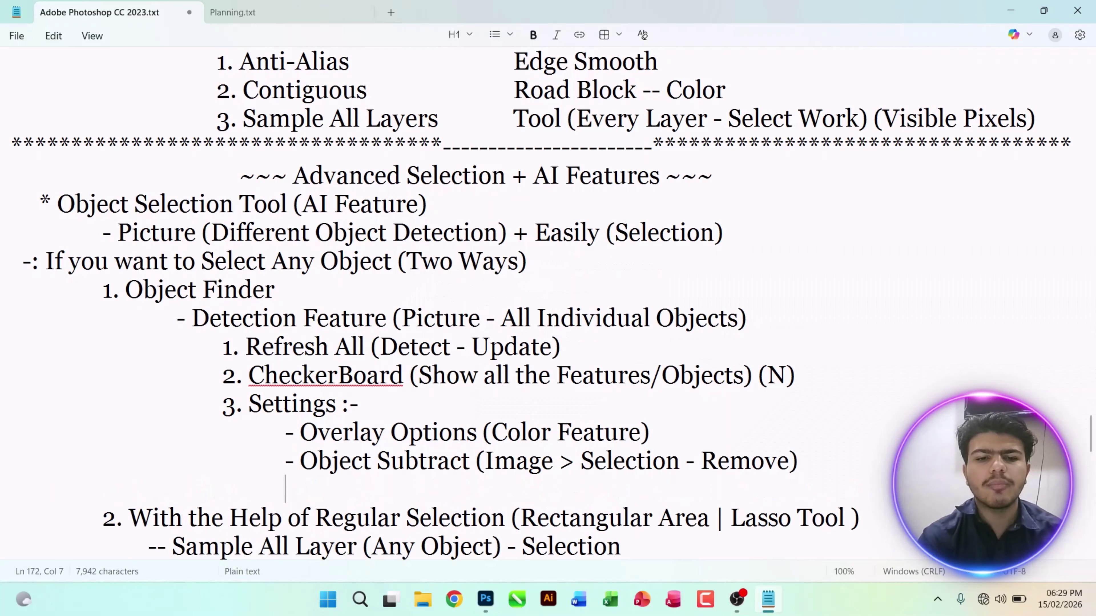
{"action": "type", "text": "- Mask Out"}
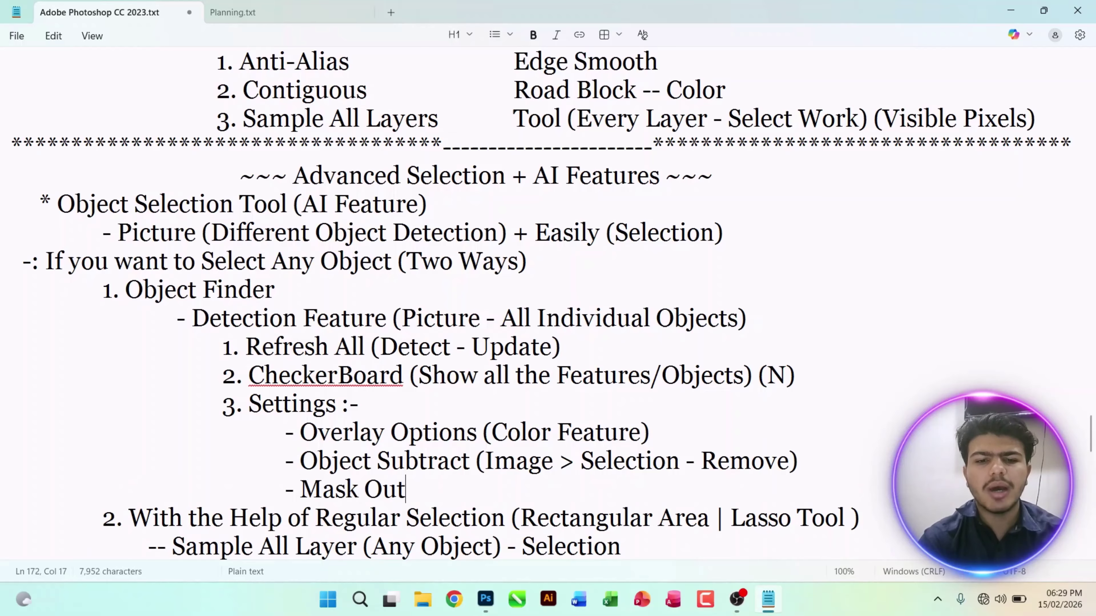
{"action": "type", "text": " All la"}
{"action": "key", "text": "BackSpace"}
{"action": "key", "text": "BackSpace"}
{"action": "type", "text": "Layets"}
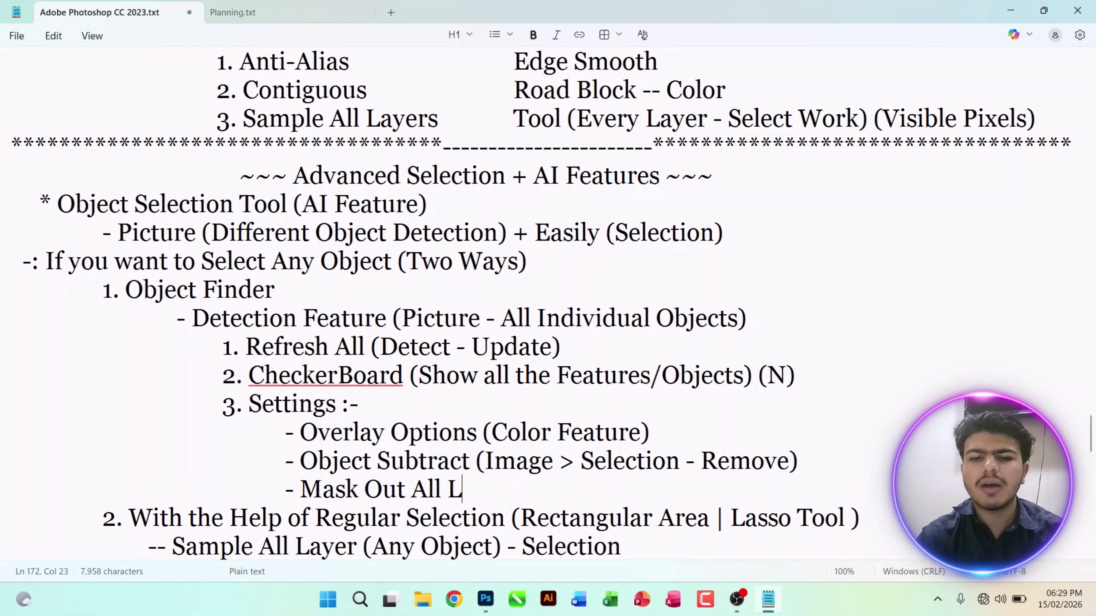
{"action": "key", "text": "BackSpace"}
{"action": "key", "text": "BackSpace"}
{"action": "key", "text": "BackSpace"}
{"action": "type", "text": "rs "}
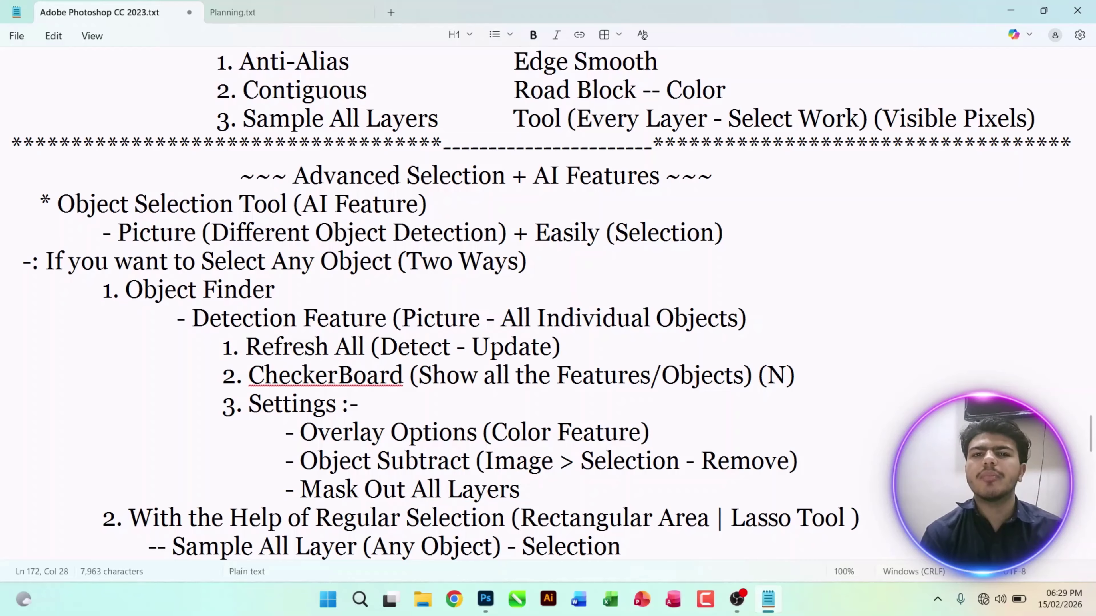
{"action": "type", "text": "(Objects"}
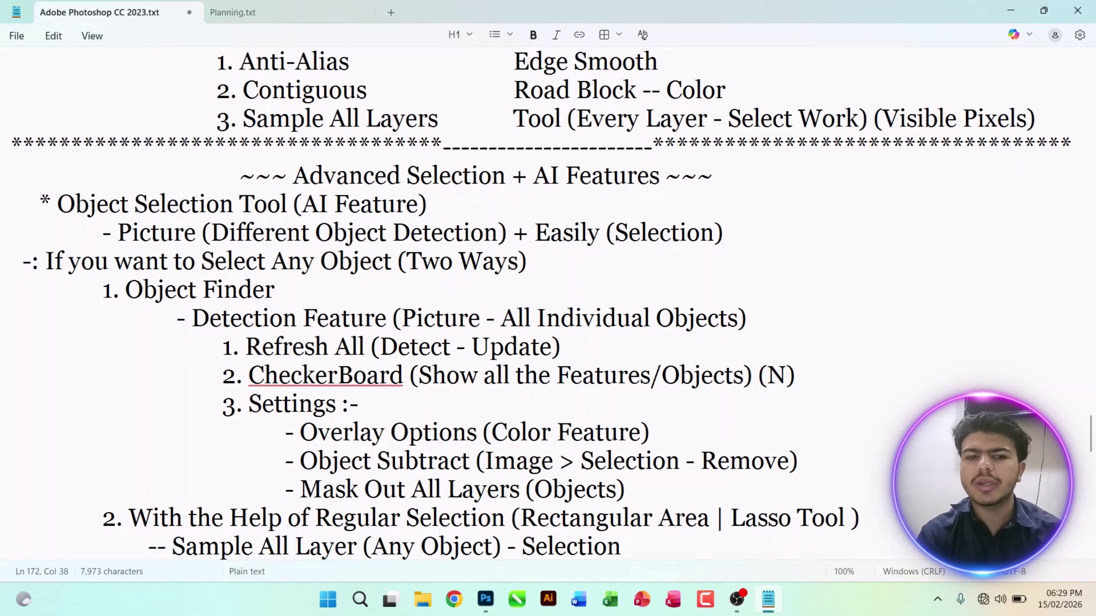
{"action": "key", "text": "alt+Tab"}
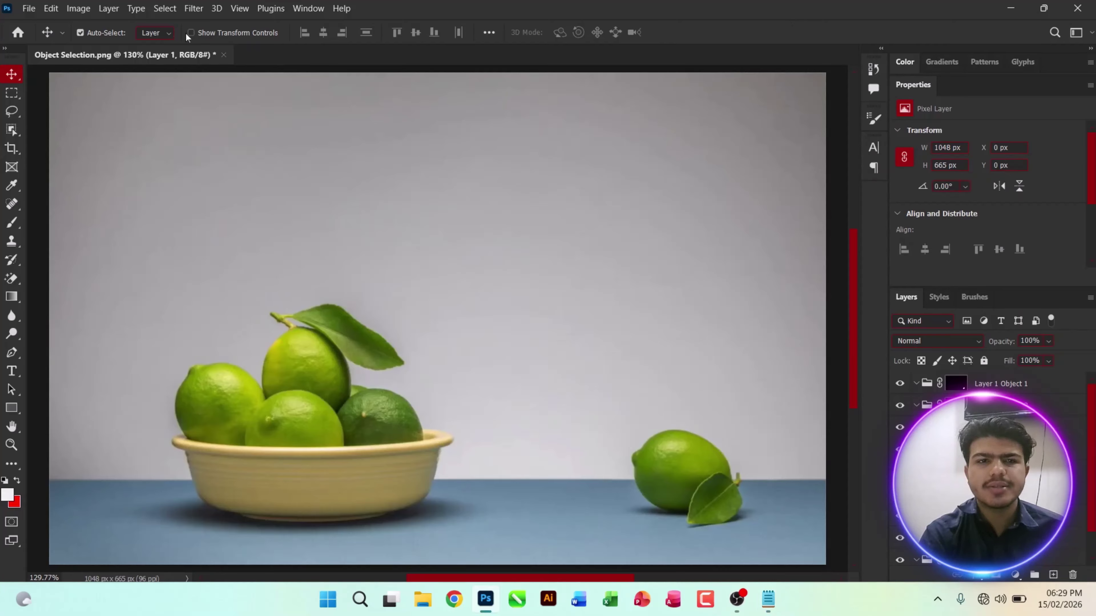
{"action": "left_click", "coordinate": [768, 600]}
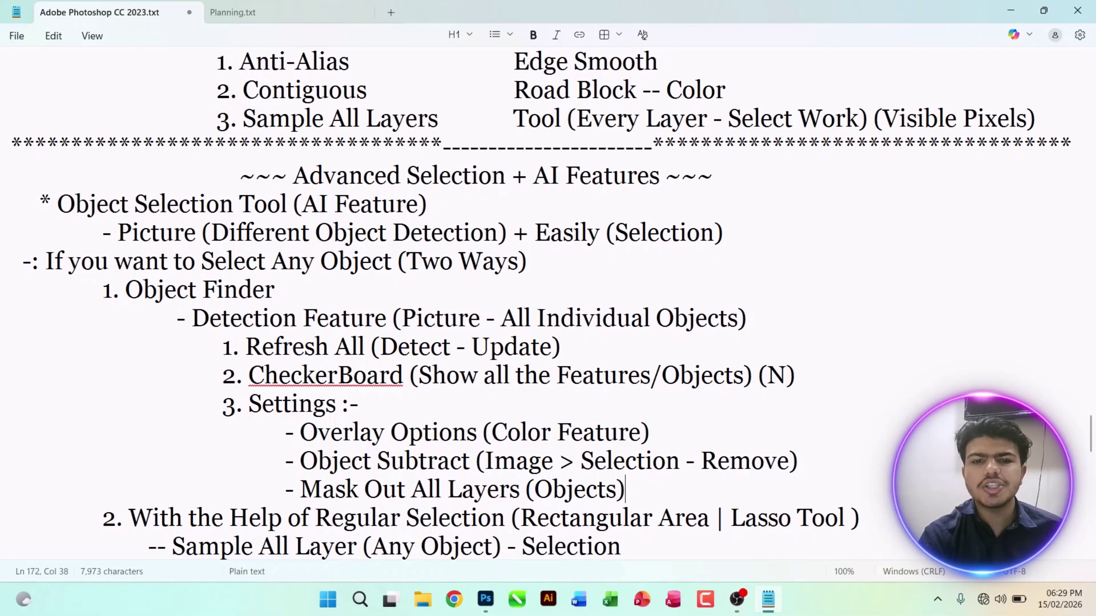
{"action": "left_click_drag", "start_coordinate": [300, 462], "coordinate": [507, 433]}
{"action": "left_click", "coordinate": [508, 433]}
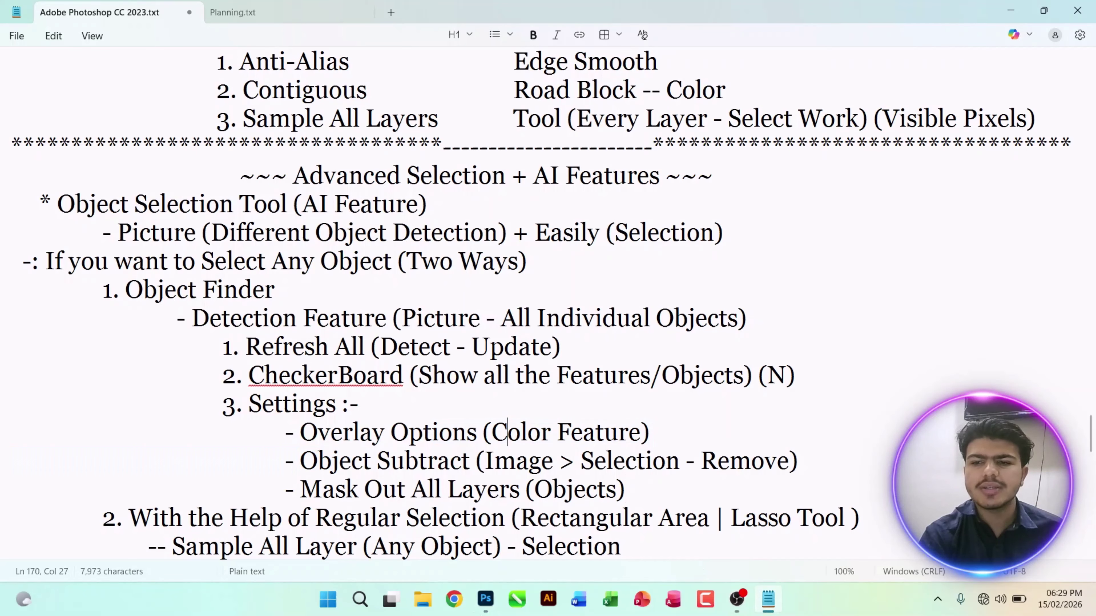
{"action": "scroll", "coordinate": [508, 432], "scroll_direction": "down", "scroll_amount": 1}
{"action": "left_click_drag", "start_coordinate": [75, 119], "coordinate": [252, 205]}
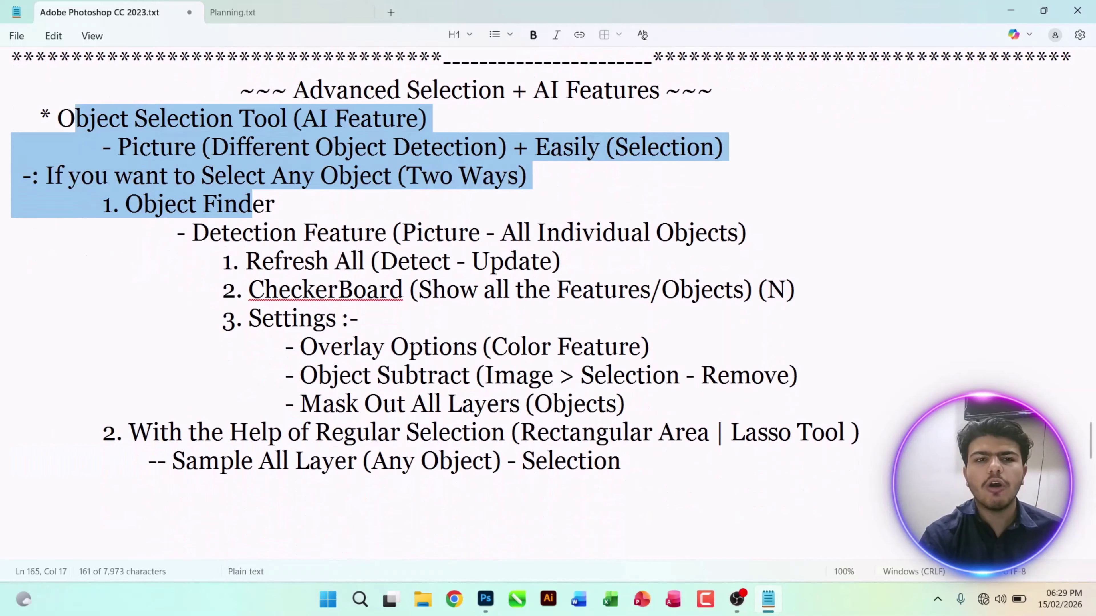
{"action": "left_click", "coordinate": [303, 233]}
- Add a separator line of tildes below the "Sample All Layer (Any Object) - Selection" note and save the notes file
{"action": "left_click", "coordinate": [649, 460]}
{"action": "key", "text": "Return"}
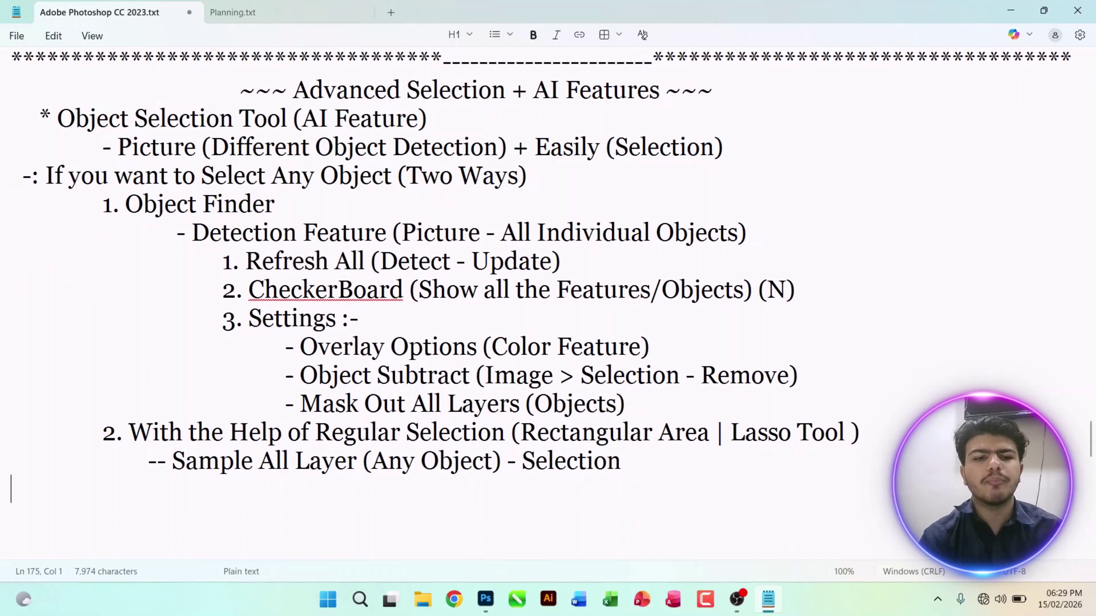
{"action": "type", "text": "~~~~~~~~~~~~~~~~~~~~~~~~~~~~~~"}
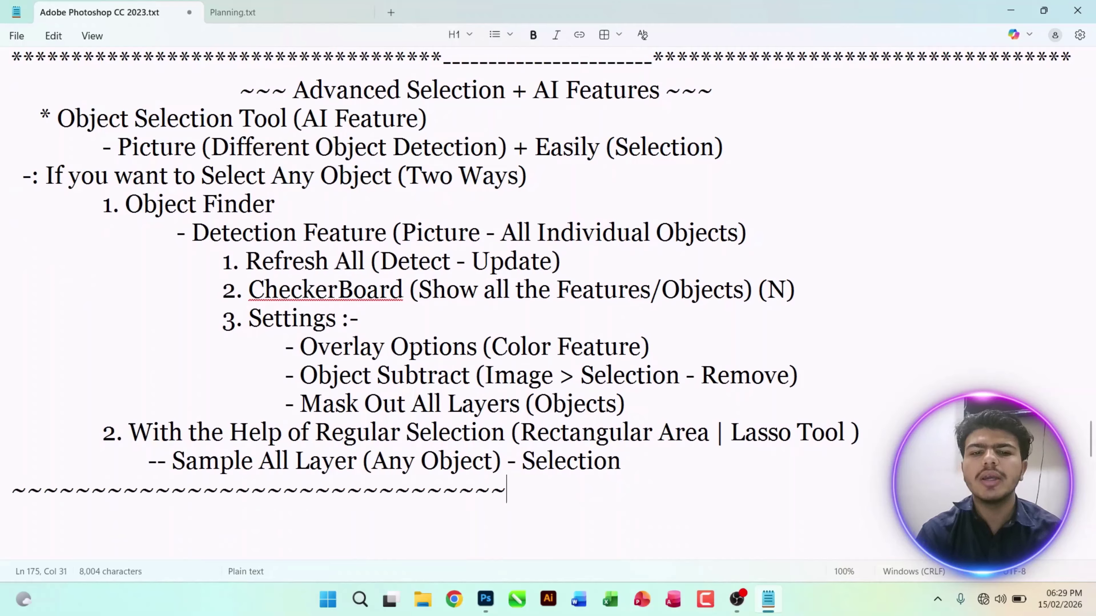
{"action": "type", "text": "~~~~~~~~~~~~~~~~~~~~~~~~~~~~~~~~~"}
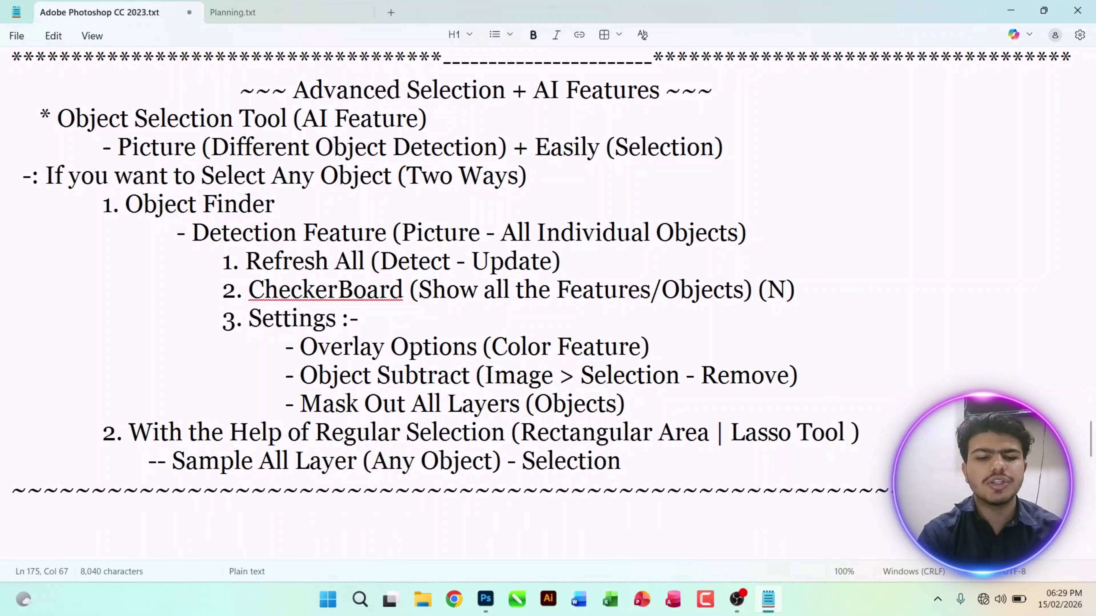
{"action": "key", "text": "ctrl+s"}
- Switch to Photoshop and close Object Selection.png without saving its changes
{"action": "key", "text": "alt+Tab"}
{"action": "key", "text": "alt+Tab"}
{"action": "key", "text": "alt+Tab"}
{"action": "key", "text": "ctrl+w"}
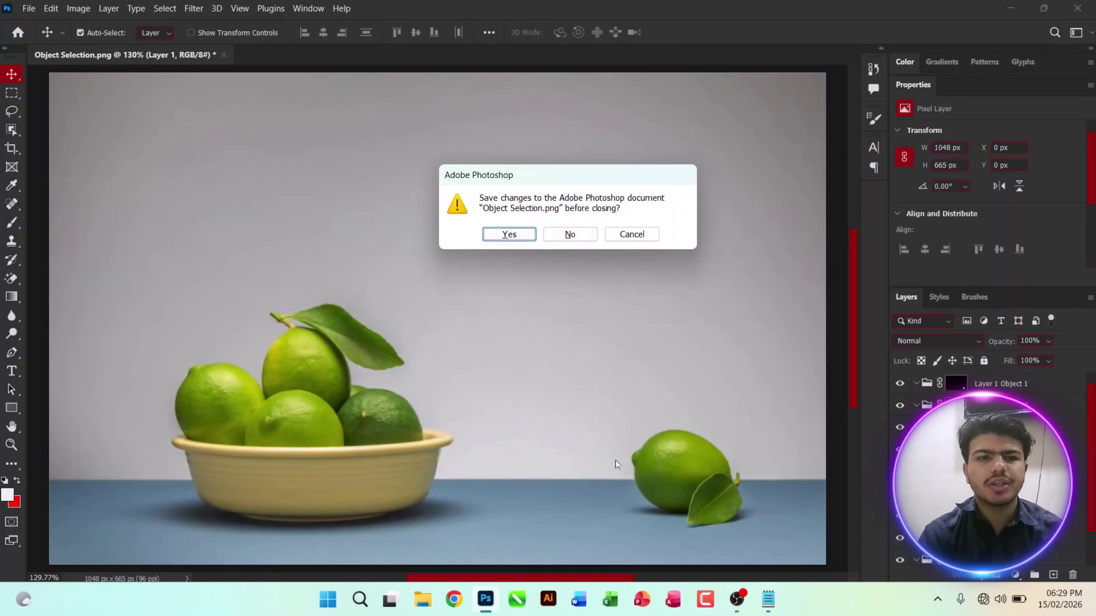
{"action": "key", "text": "n"}
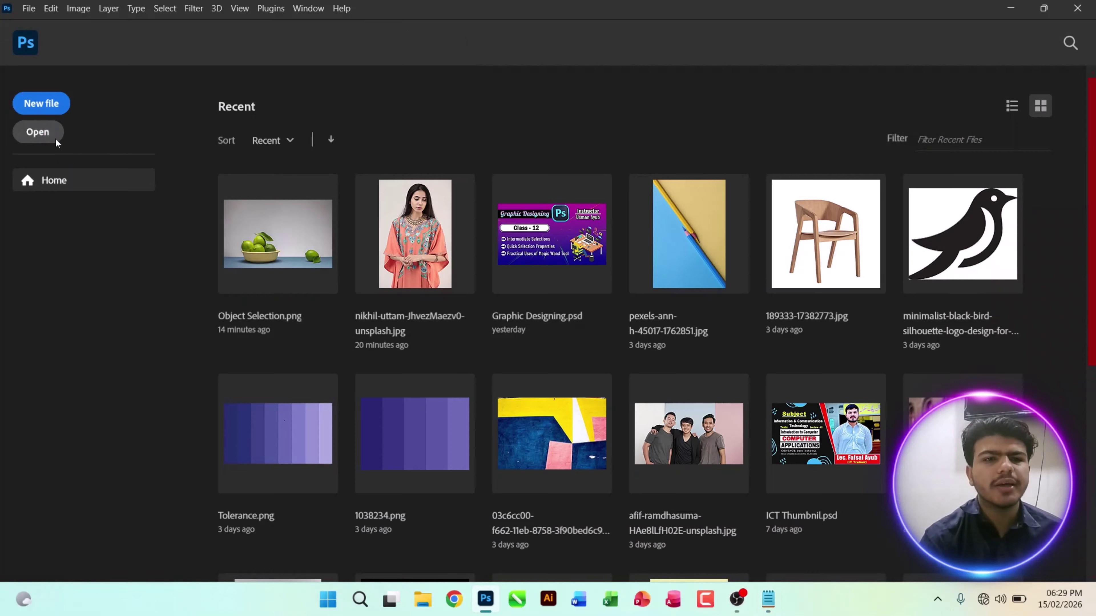
{"action": "left_click", "coordinate": [38, 133]}
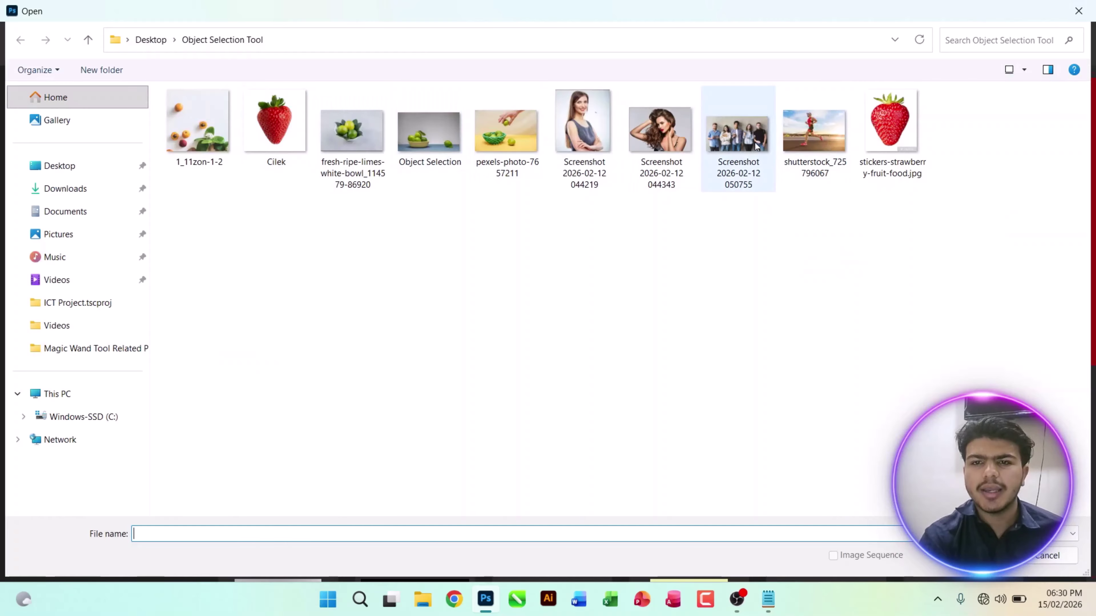
{"action": "double_click", "coordinate": [739, 141]}
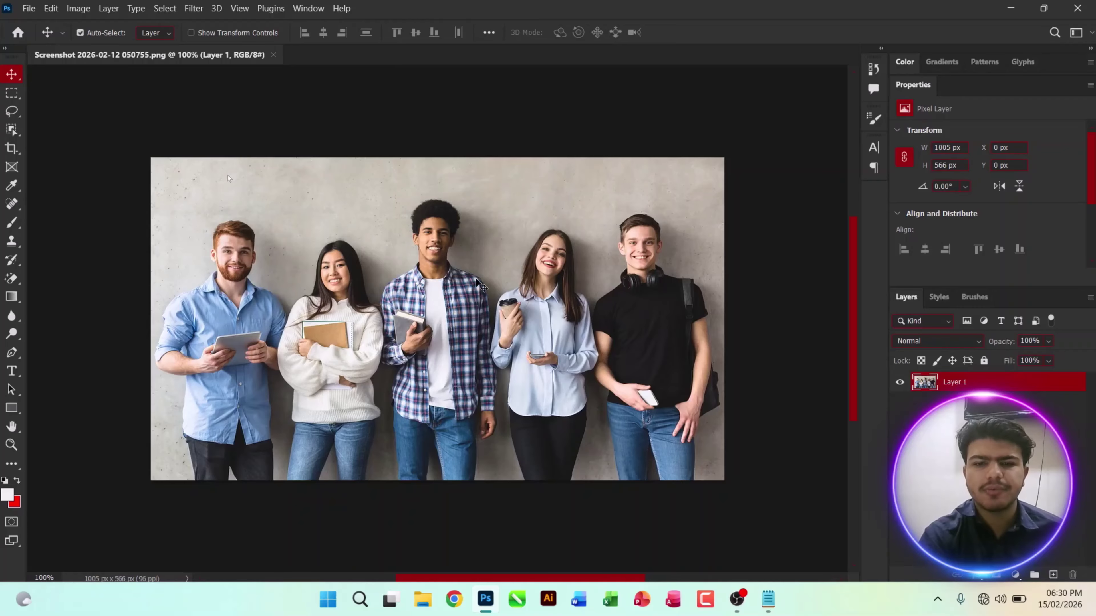
{"action": "key", "text": "ctrl+plus"}
{"action": "key", "text": "ctrl+plus"}
{"action": "key", "text": "ctrl+minus"}
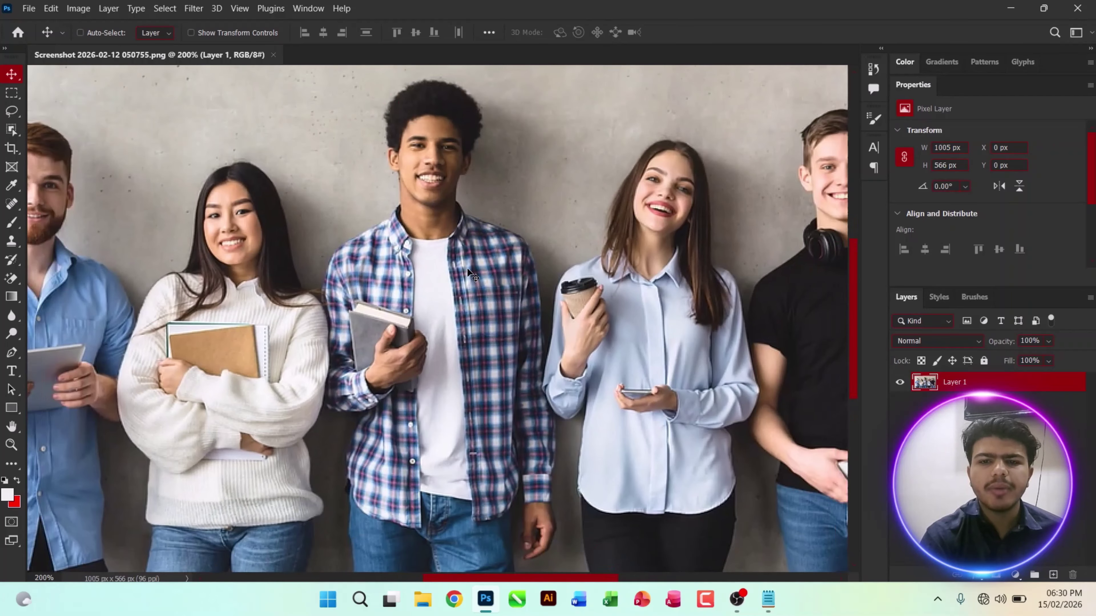
{"action": "key", "text": "ctrl+minus"}
{"action": "mouse_move", "coordinate": [669, 339]}
{"action": "left_mouse_down"}
{"action": "mouse_move", "coordinate": [465, 341]}
{"action": "mouse_move", "coordinate": [712, 331]}
{"action": "mouse_move", "coordinate": [656, 357]}
{"action": "left_mouse_up"}
- Select the man in the black T-shirt with the Object Selection tool and Object Finder
{"action": "left_click", "coordinate": [12, 130]}
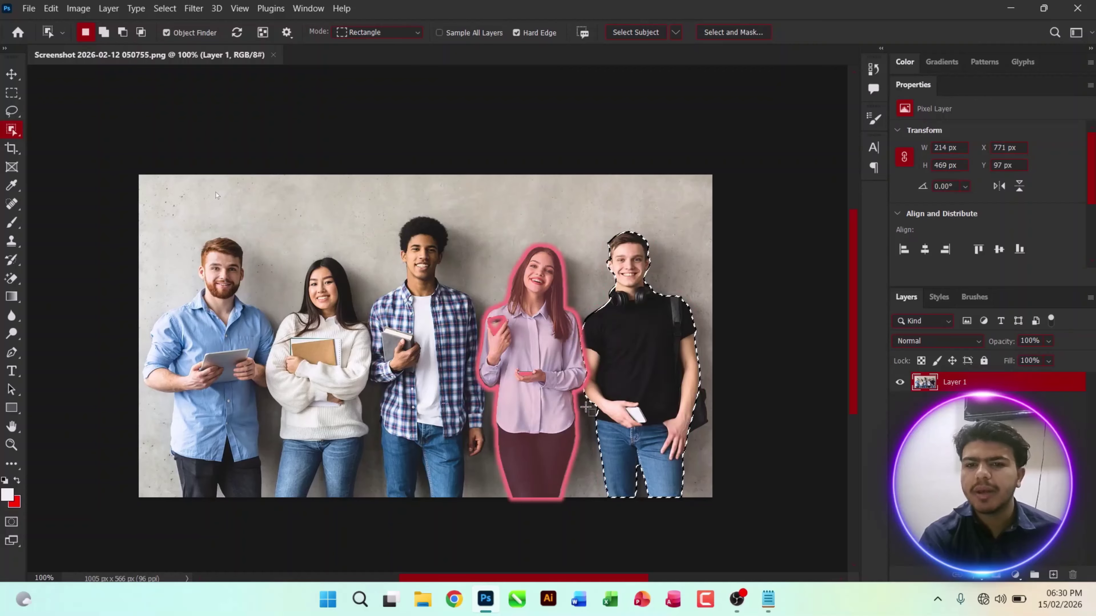
{"action": "key", "text": "ctrl+plus"}
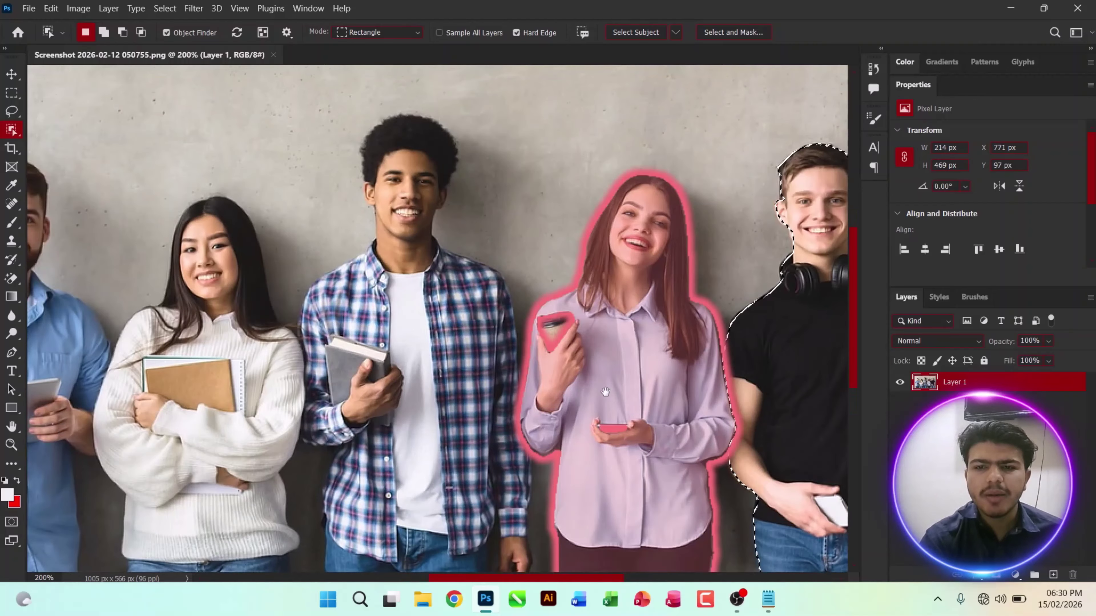
{"action": "left_click_drag", "start_coordinate": [746, 412], "coordinate": [377, 299]}
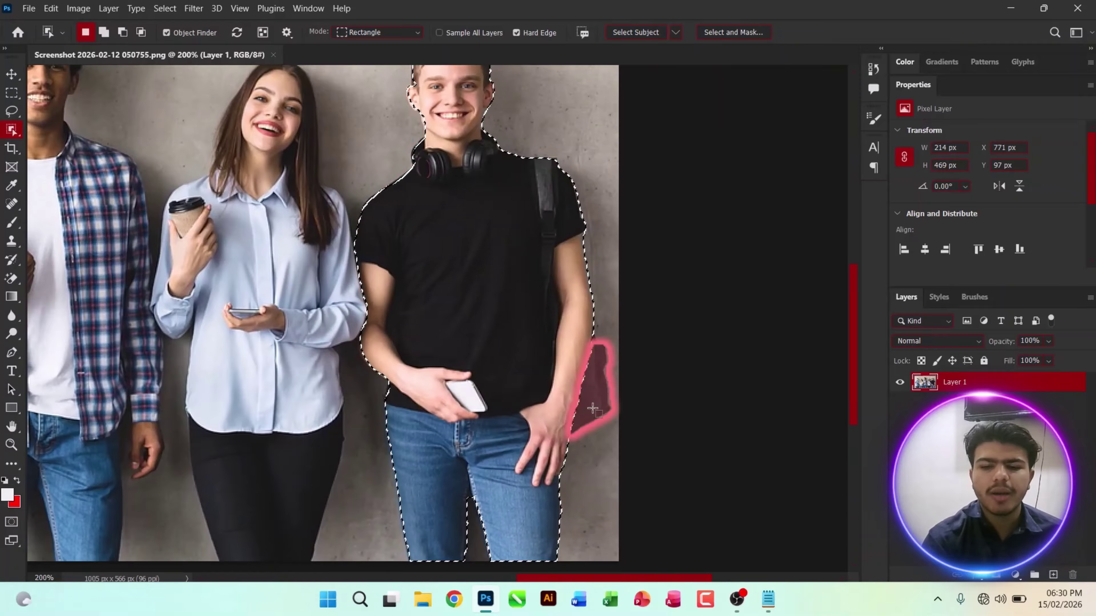
{"action": "key", "text": "ctrl+plus"}
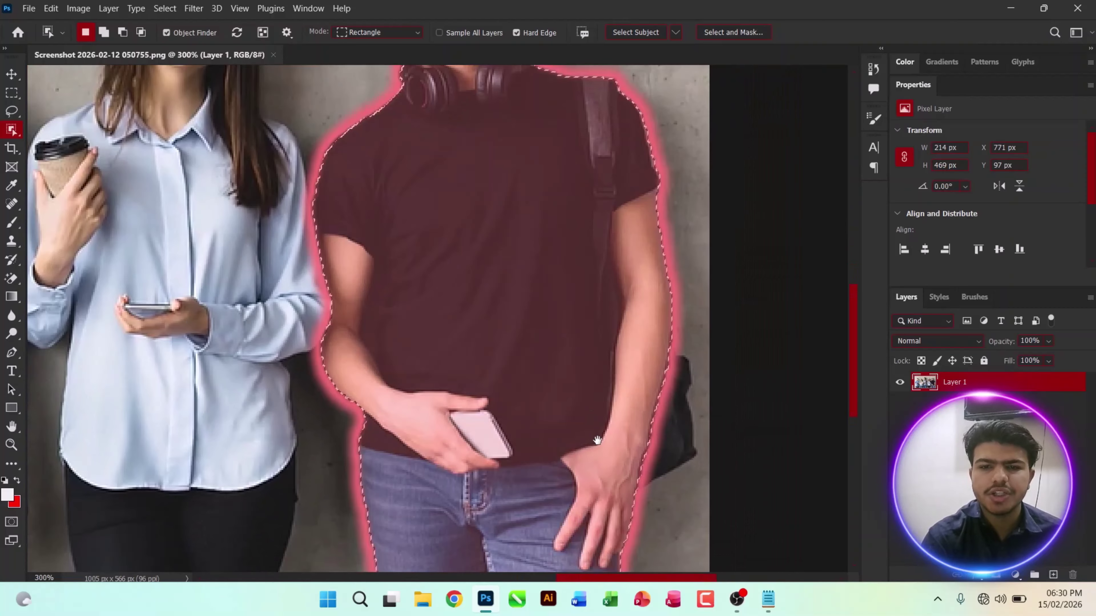
{"action": "left_click_drag", "start_coordinate": [579, 419], "coordinate": [550, 350]}
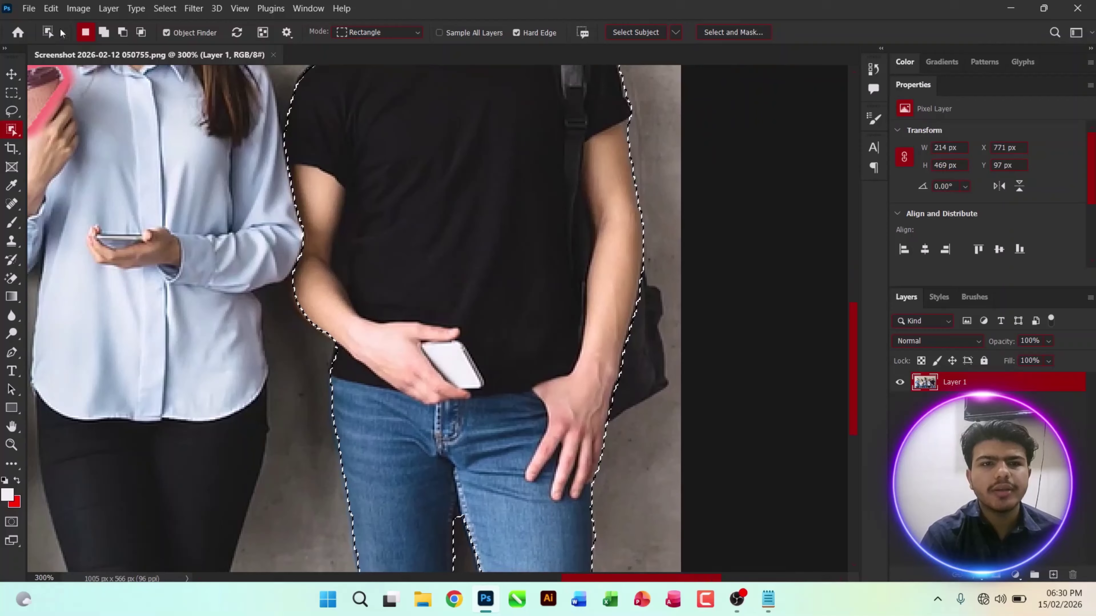
- Add the bag behind the man's arm to the selection by outlining it with the Object Selection tool in Lasso mode
{"action": "left_click", "coordinate": [104, 32]}
{"action": "left_click", "coordinate": [383, 30]}
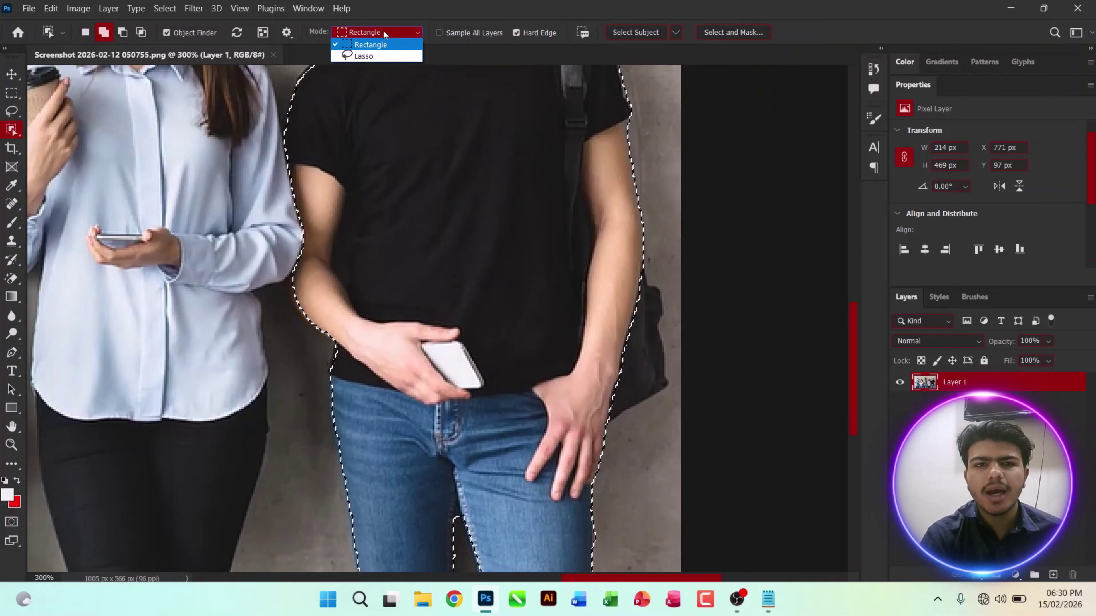
{"action": "left_click", "coordinate": [366, 55]}
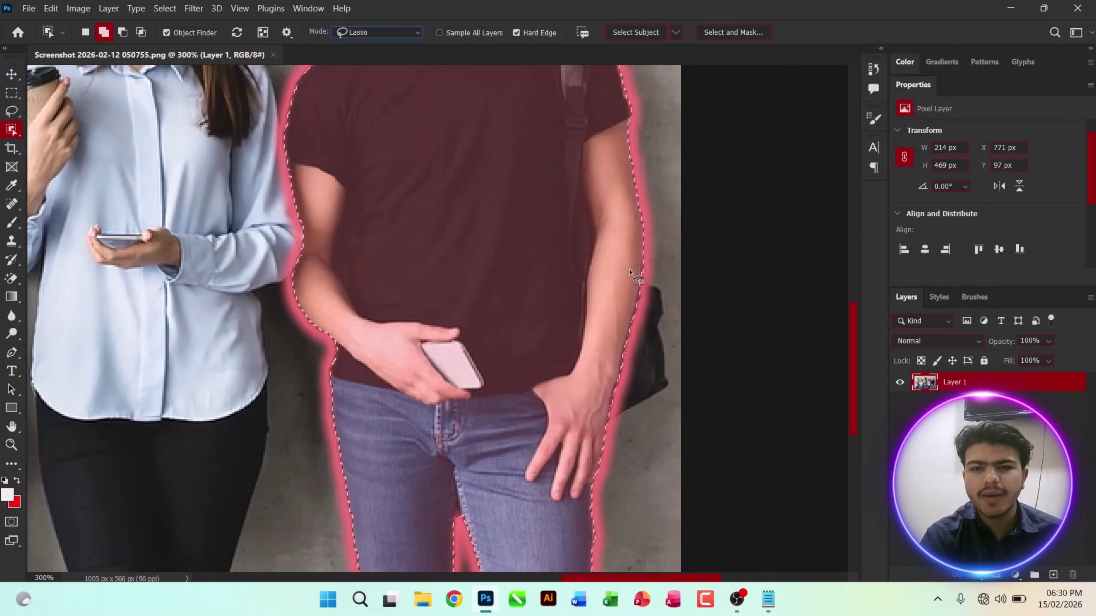
{"action": "left_click_drag", "start_coordinate": [668, 284], "coordinate": [674, 347]}
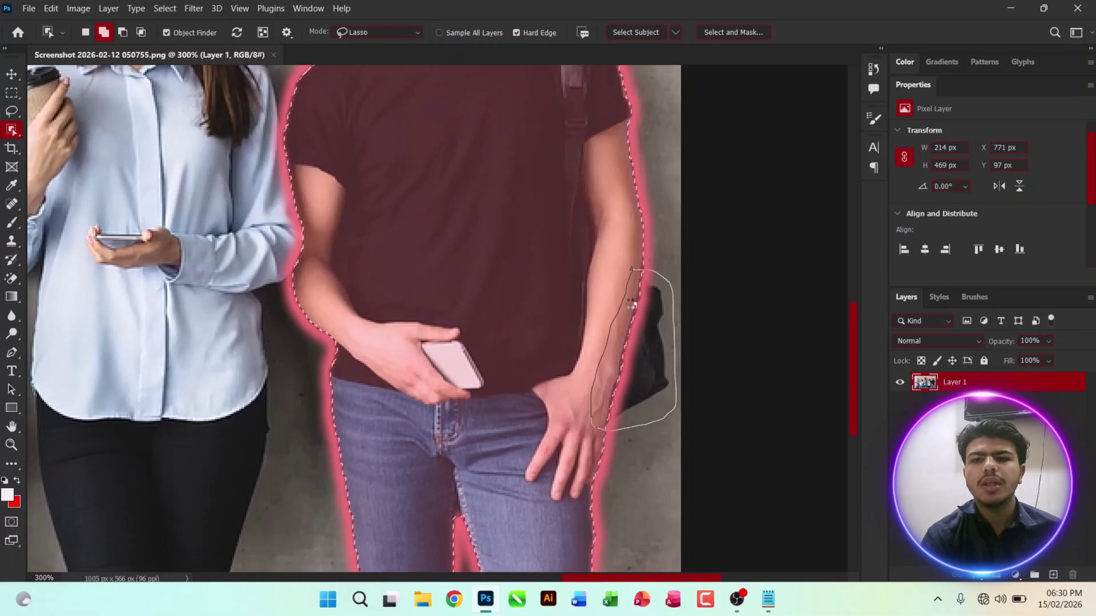
{"action": "left_click_drag", "start_coordinate": [631, 304], "coordinate": [631, 277]}
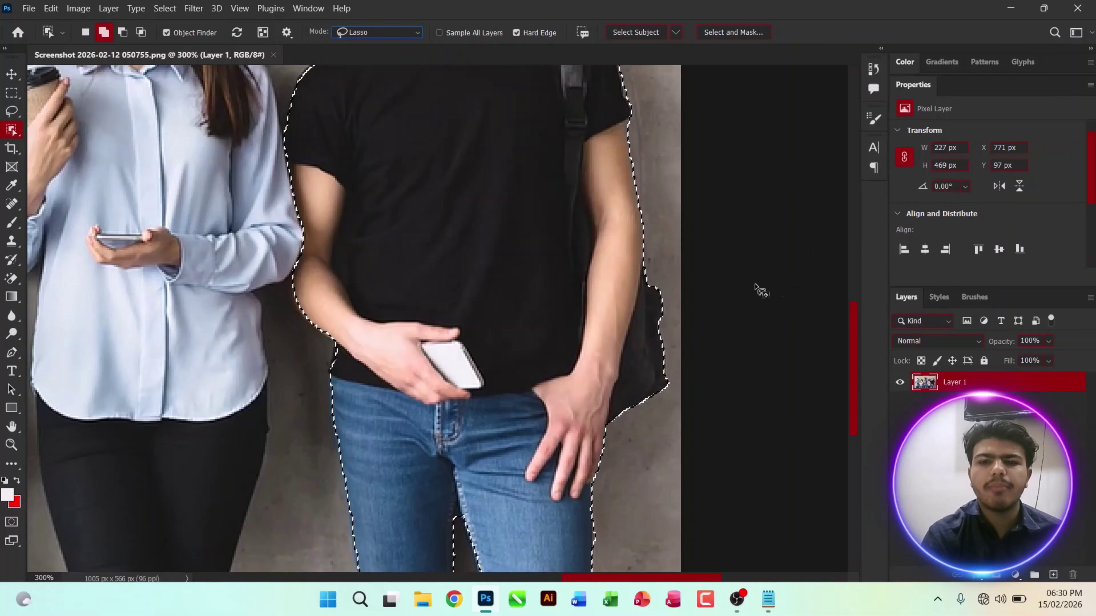
- Examine the selection outline around the man in the black T-shirt and his bag
{"action": "key", "text": "ctrl+minus"}
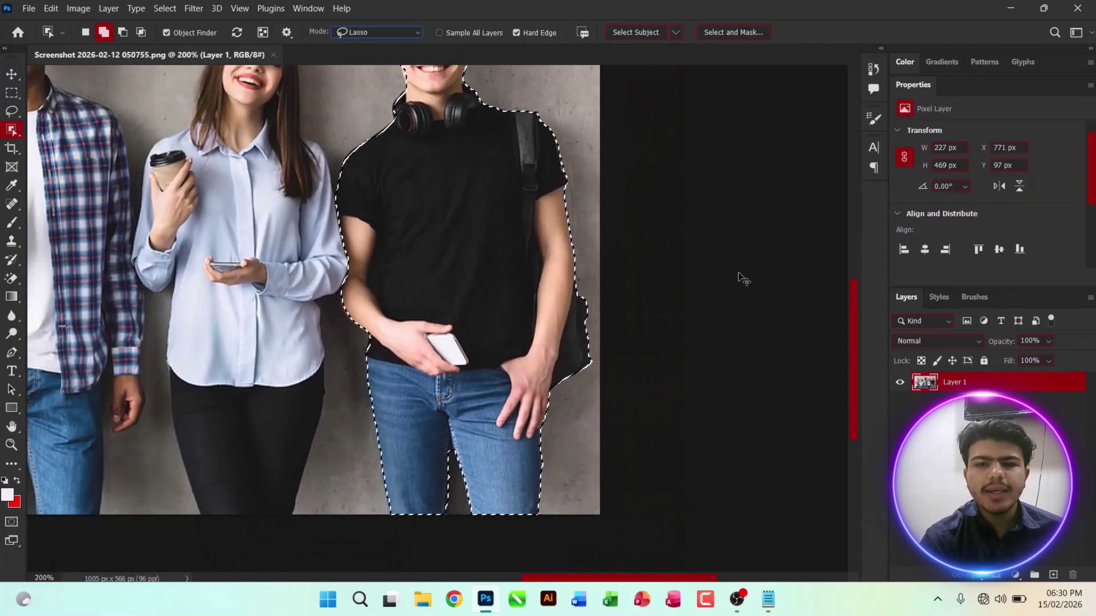
{"action": "key", "text": "ctrl+minus"}
{"action": "key", "text": "ctrl+0"}
{"action": "key", "text": "ctrl+plus"}
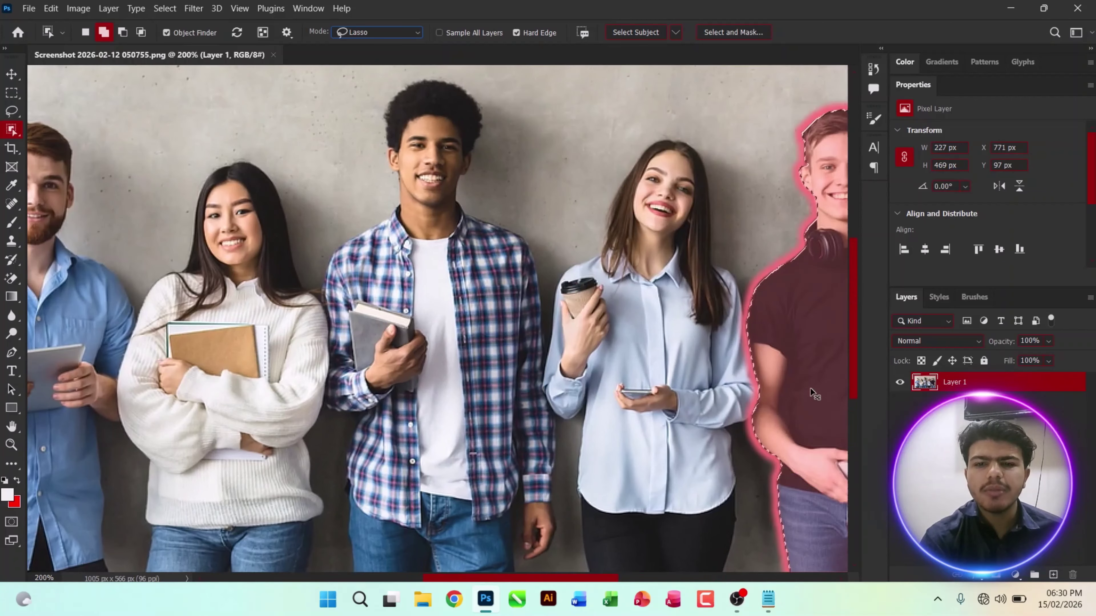
{"action": "key", "text": "ctrl+plus"}
{"action": "left_click_drag", "start_coordinate": [759, 405], "coordinate": [357, 288]}
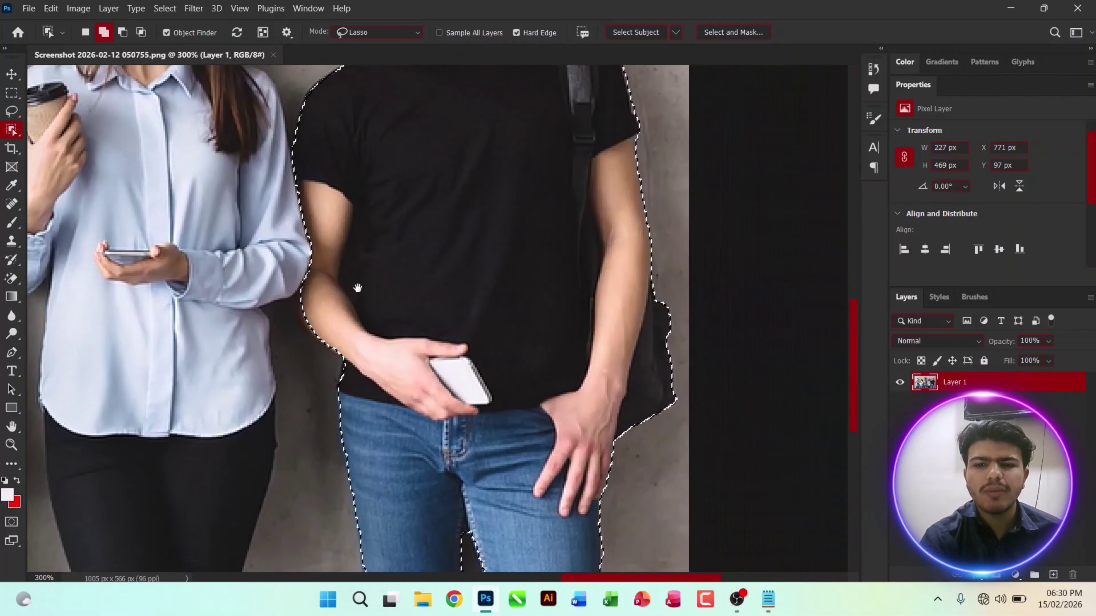
{"action": "left_click_drag", "start_coordinate": [493, 298], "coordinate": [425, 249]}
{"action": "key", "text": "Return"}
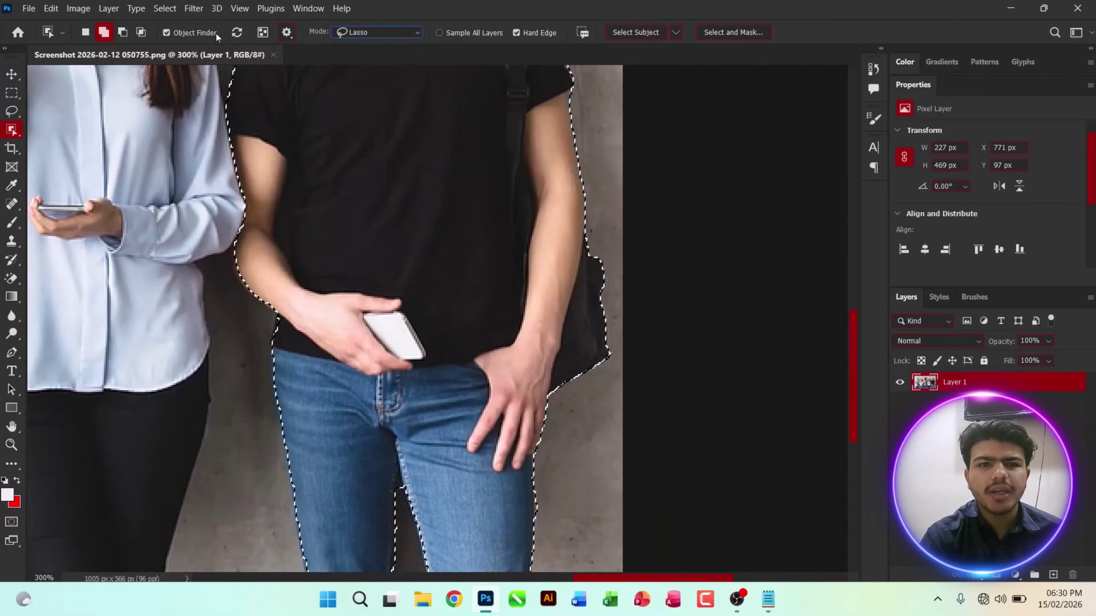
- Turn off Object Subtract and subtract a rectangular area over the bag and forearm from the selection, using Rectangle mode
{"action": "left_click", "coordinate": [123, 33]}
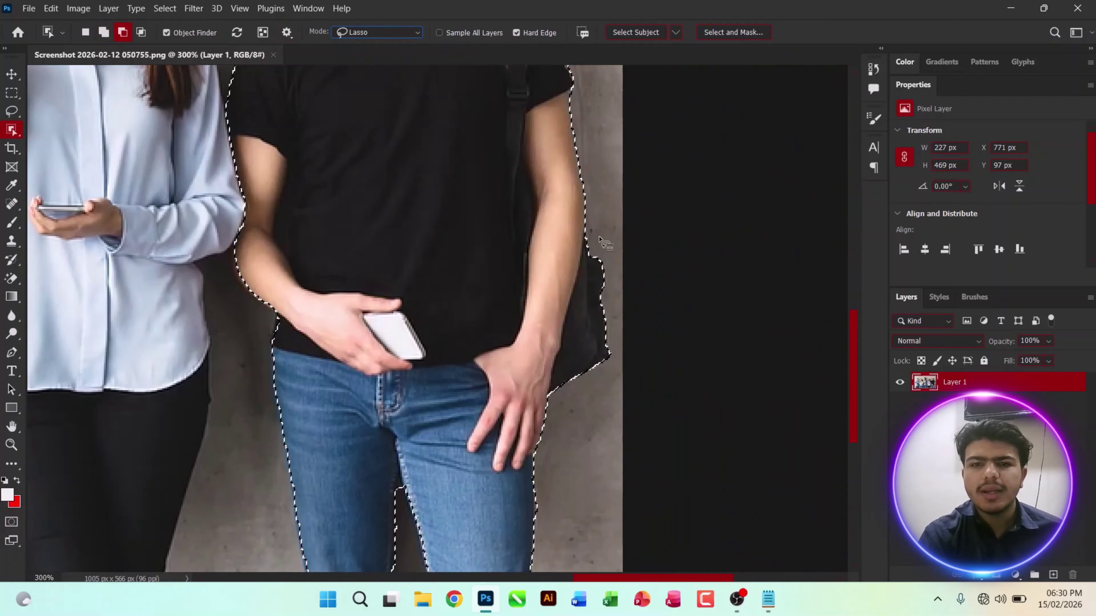
{"action": "left_click", "coordinate": [287, 32]}
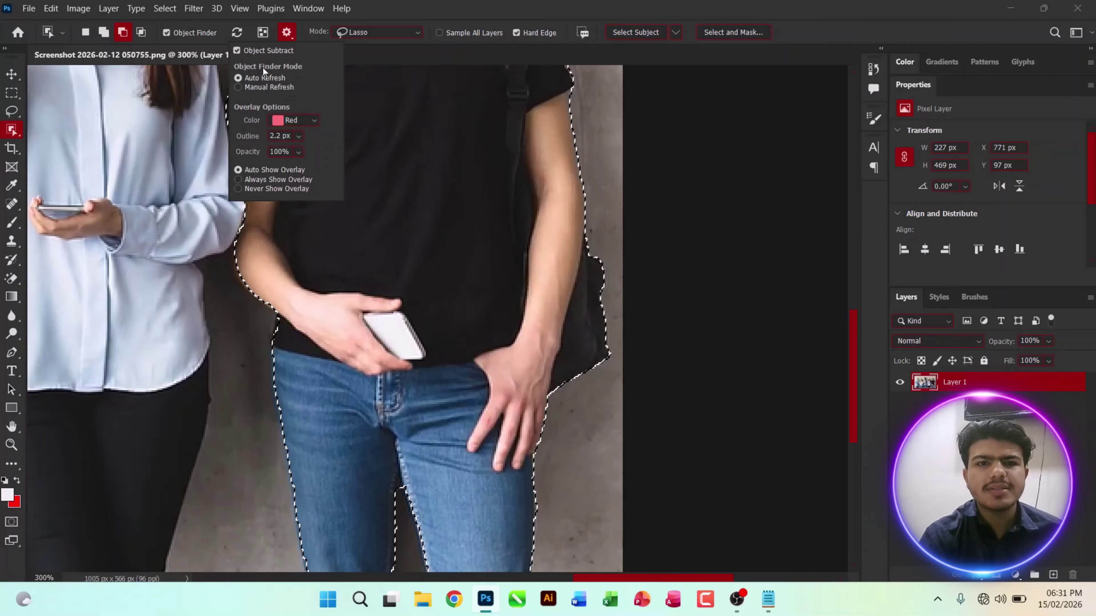
{"action": "left_click", "coordinate": [255, 50]}
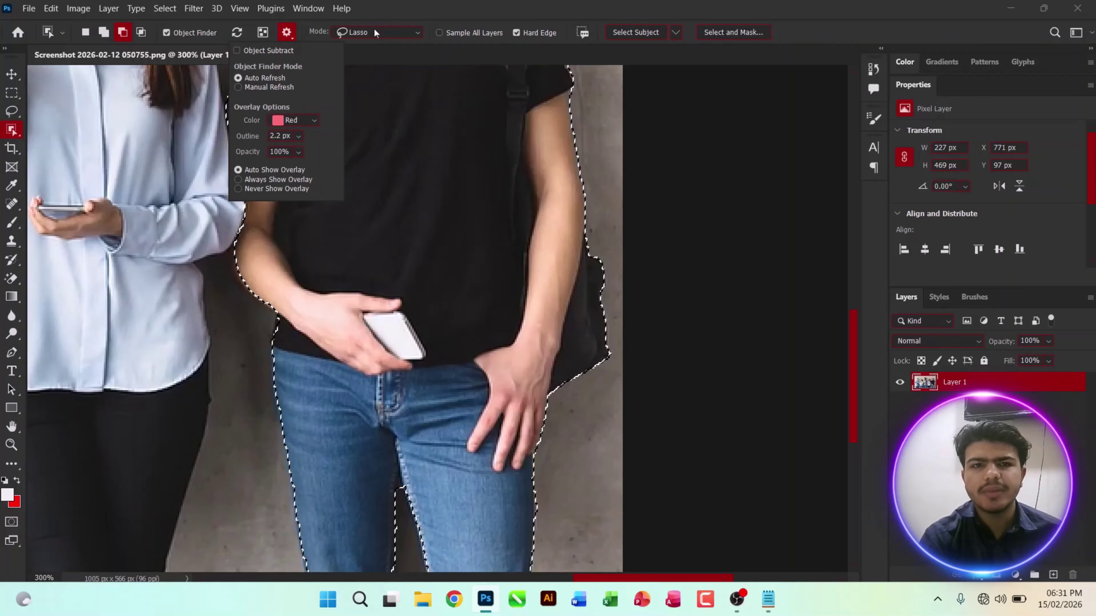
{"action": "left_click", "coordinate": [374, 33]}
{"action": "left_click", "coordinate": [362, 44]}
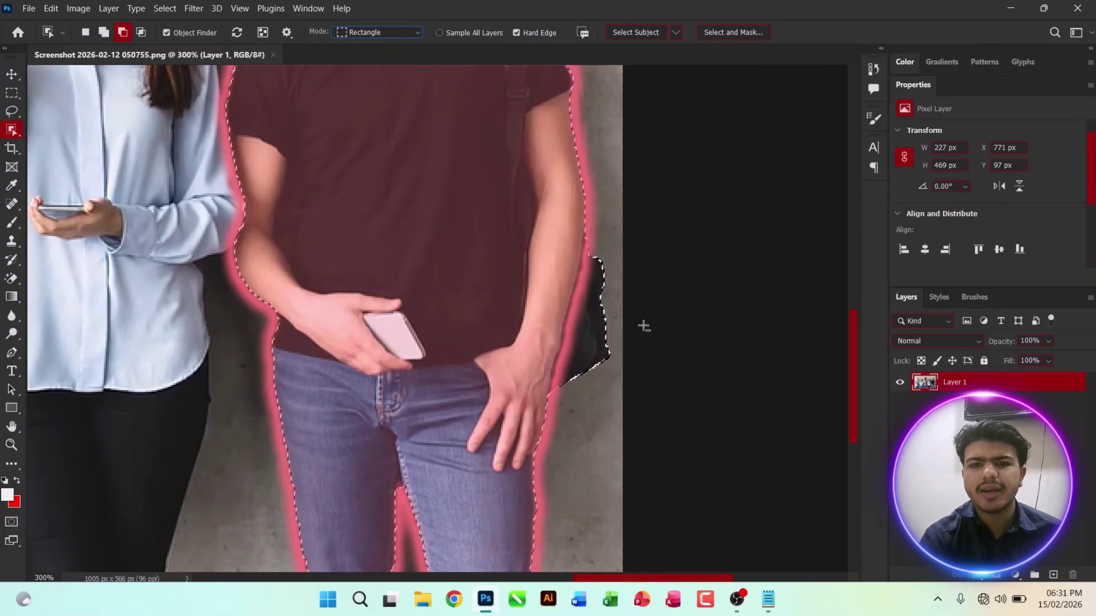
{"action": "left_click_drag", "start_coordinate": [549, 219], "coordinate": [617, 408]}
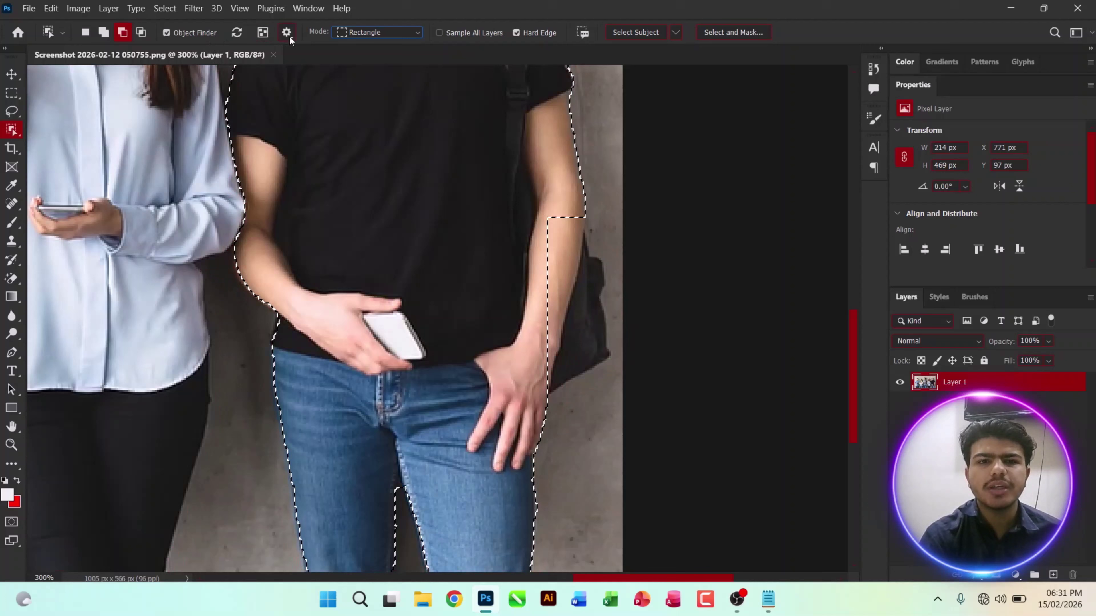
- Turn Object Subtract back on and undo the rectangular subtraction from the selection
{"action": "left_click", "coordinate": [287, 34]}
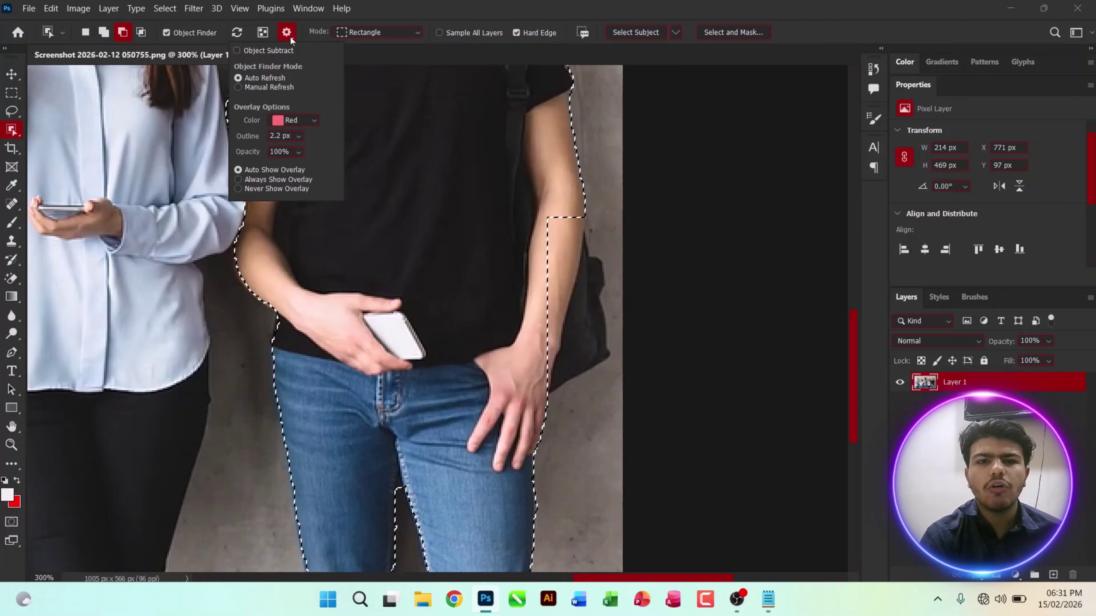
{"action": "left_click", "coordinate": [258, 51]}
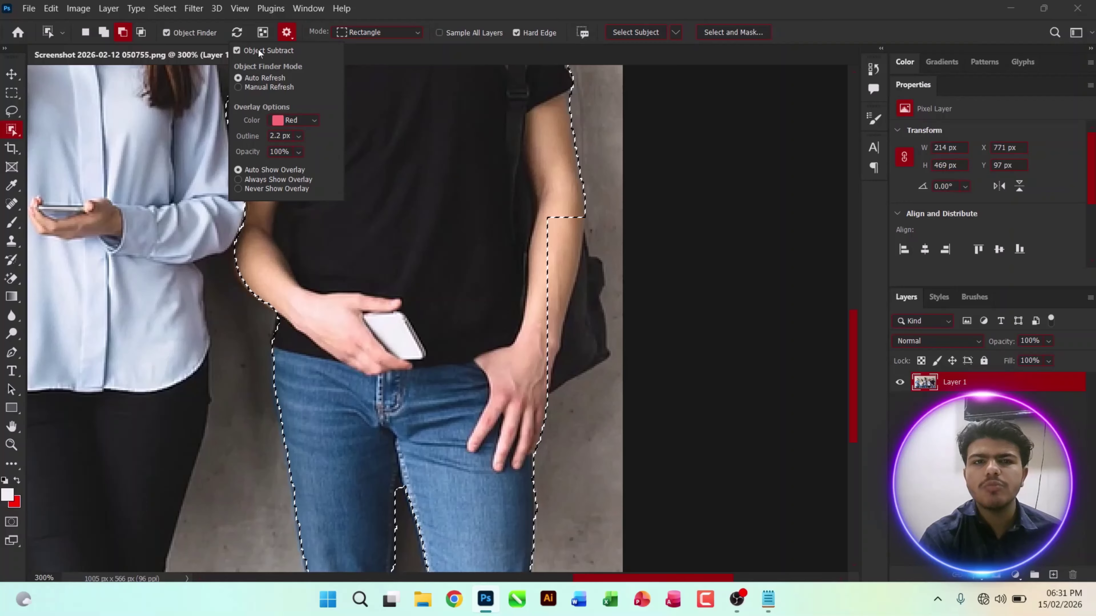
{"action": "left_click", "coordinate": [604, 237]}
{"action": "key", "text": "ctrl+z"}
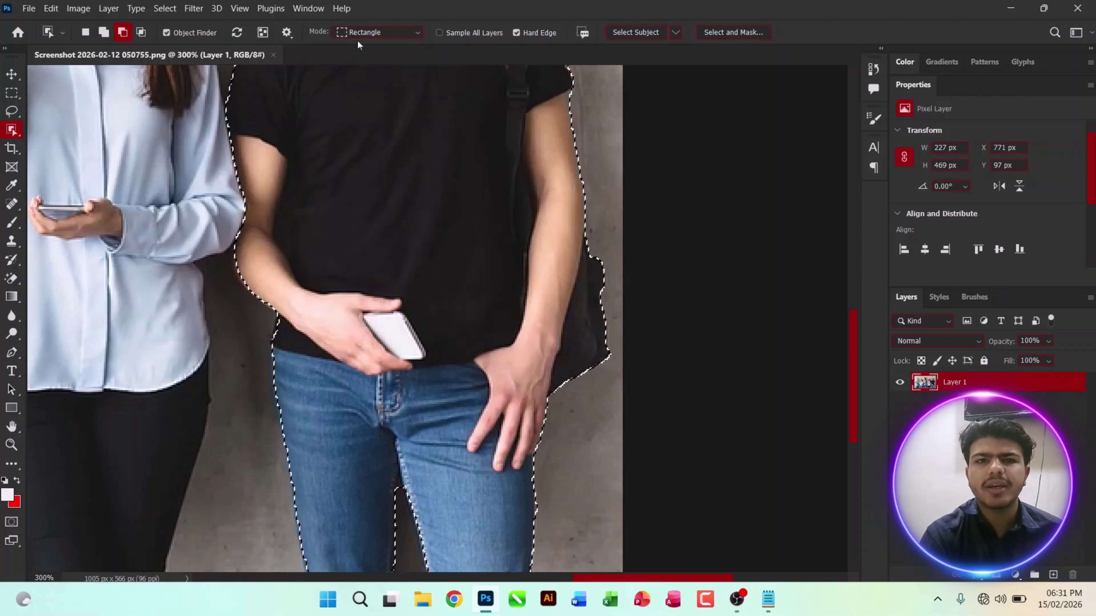
- Subtract the bag behind the man's arm from the selection with a rectangle about 47 × 105 px, using Object Subtract
{"action": "left_click", "coordinate": [362, 32]}
{"action": "left_click", "coordinate": [556, 232]}
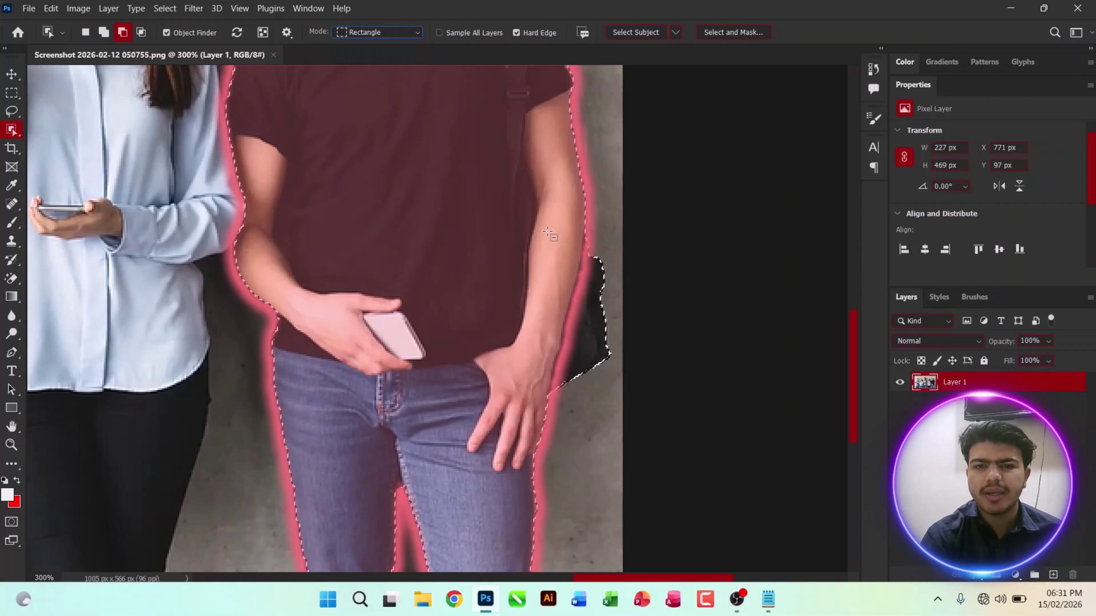
{"action": "left_click_drag", "start_coordinate": [542, 231], "coordinate": [638, 407]}
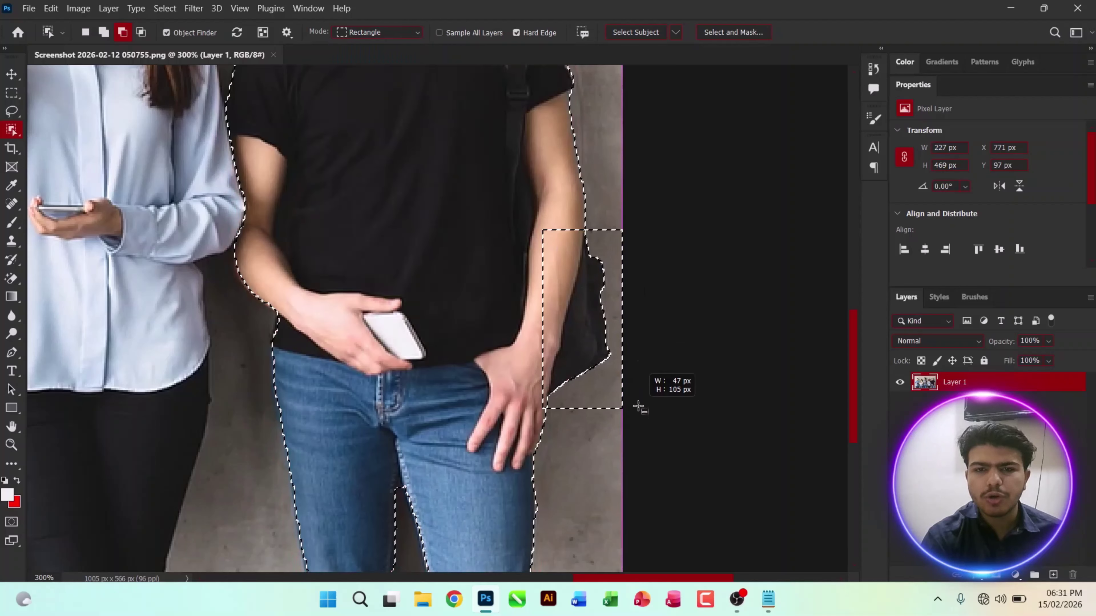
{"action": "left_click_drag", "start_coordinate": [611, 357], "coordinate": [612, 358]}
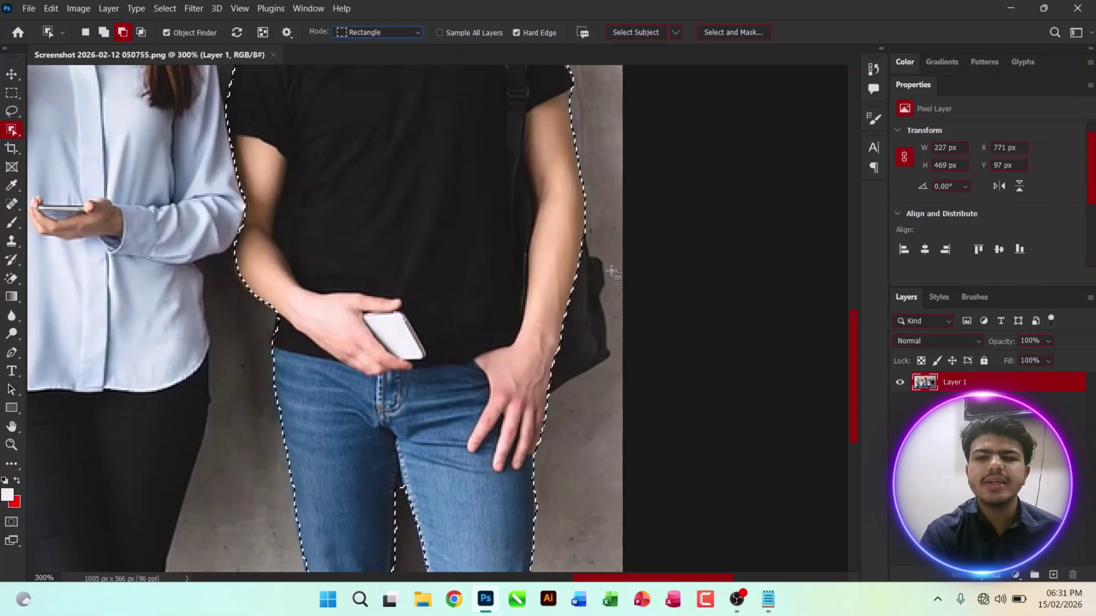
- Copy the selected man to a new layer and check the cutout by temporarily hiding the original layer
{"action": "key", "text": "ctrl+0"}
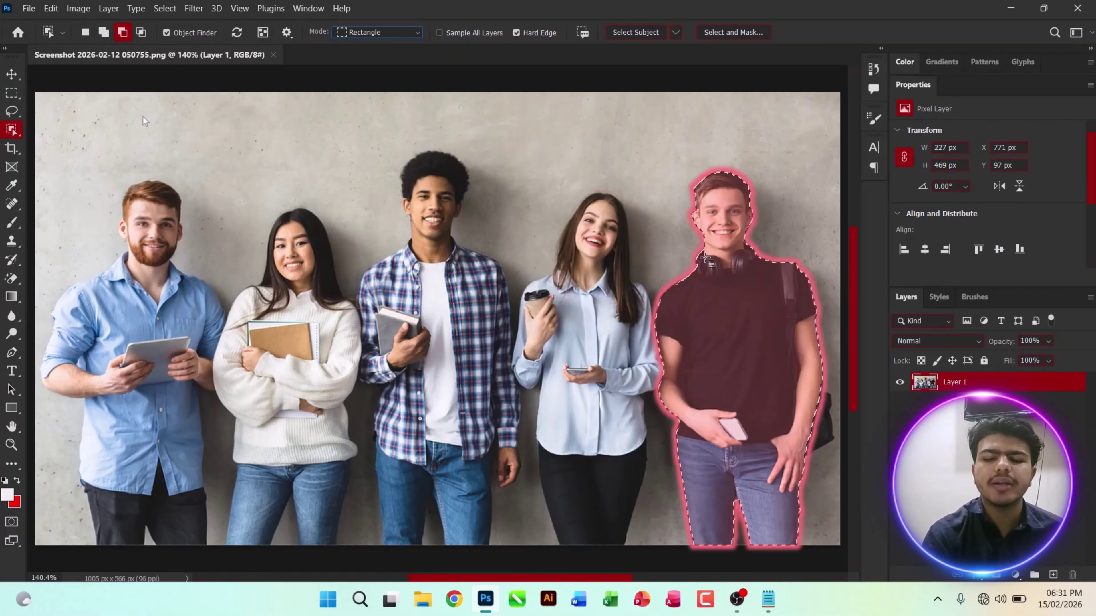
{"action": "key", "text": "ctrl+j"}
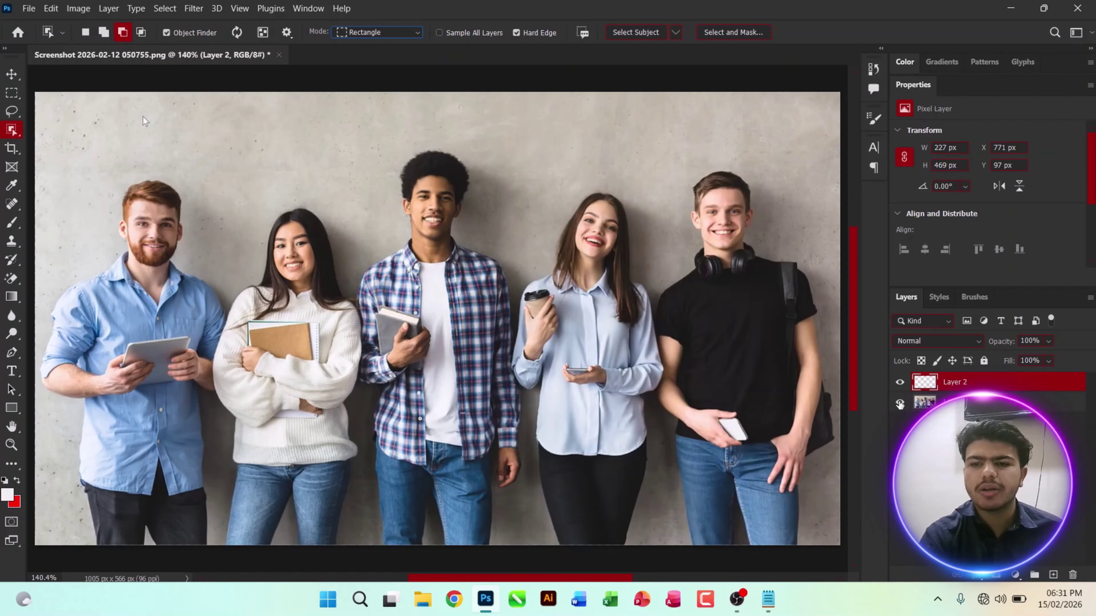
{"action": "left_click", "coordinate": [899, 403]}
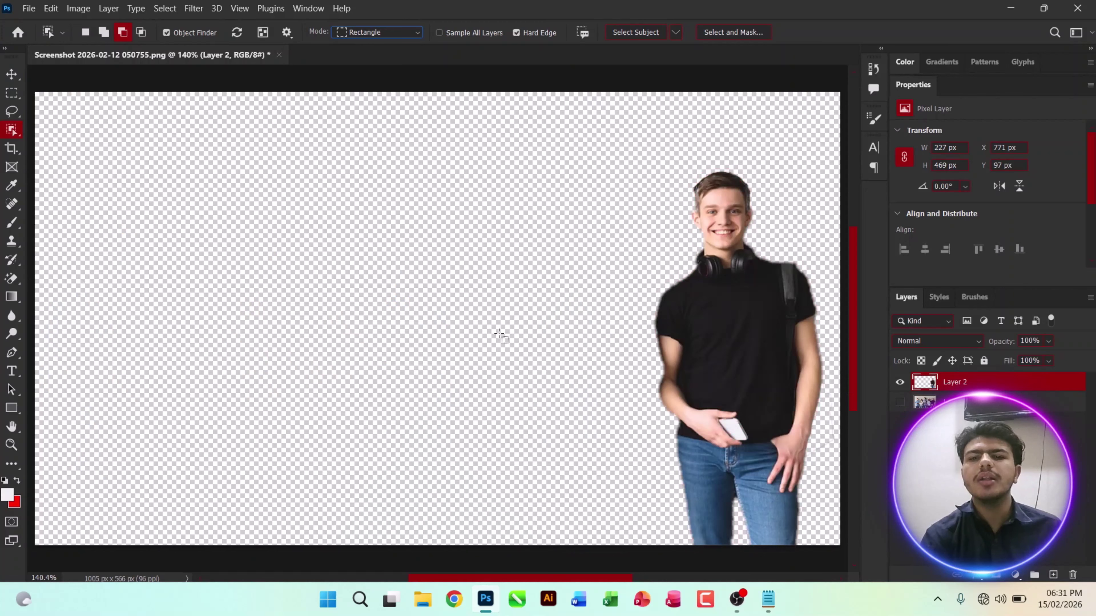
{"action": "left_click", "coordinate": [899, 402]}
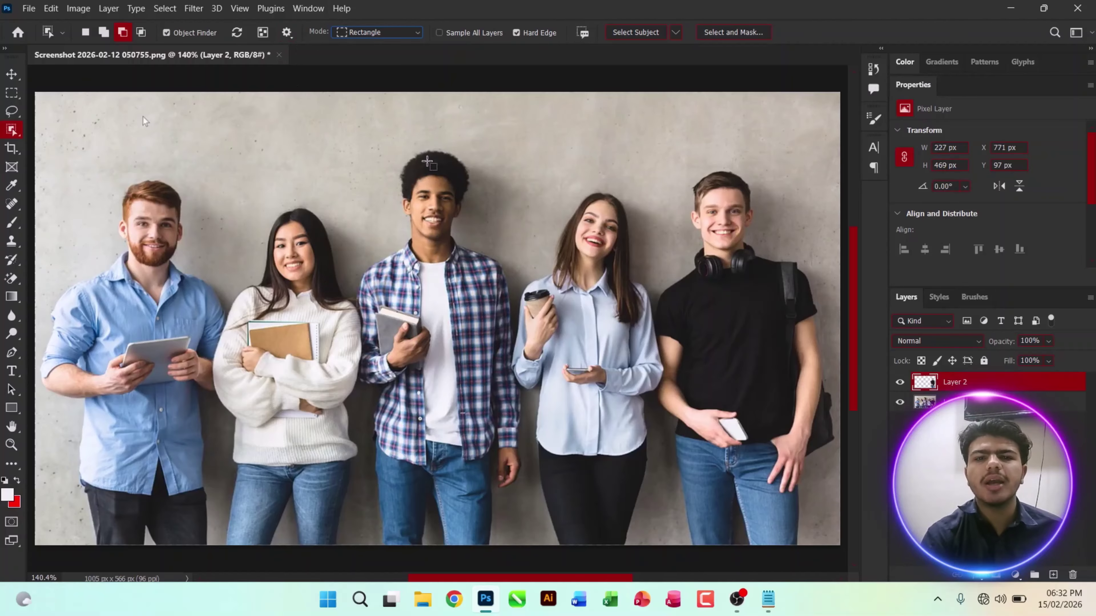
- Close the group photo without saving and open shutterstock_725796067 from the Object Selection Tool folder
{"action": "left_click", "coordinate": [279, 55]}
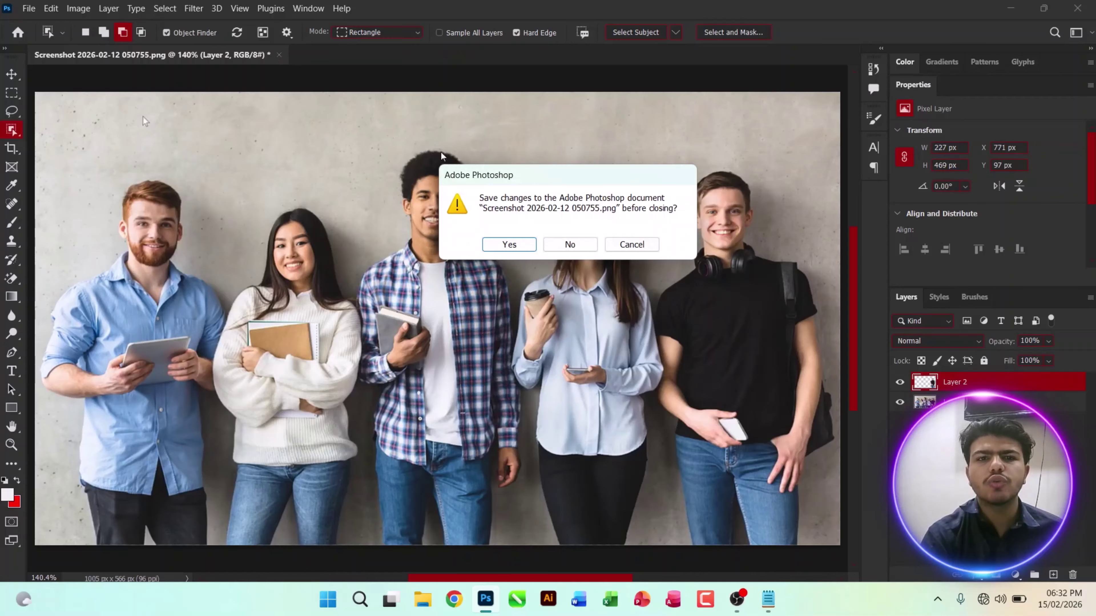
{"action": "left_click", "coordinate": [577, 247]}
{"action": "left_click", "coordinate": [40, 131]}
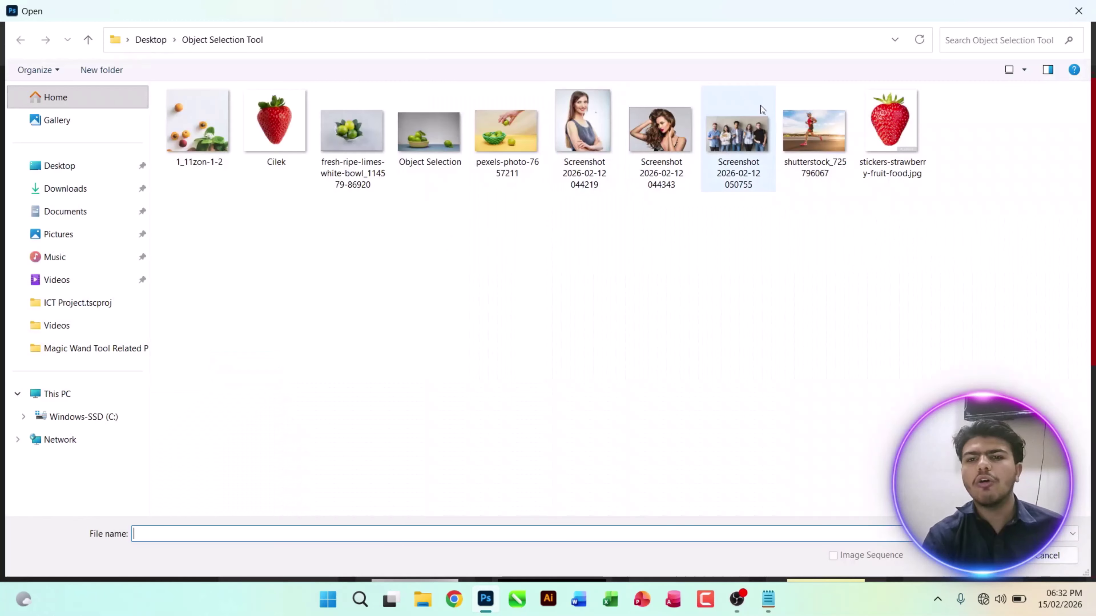
{"action": "double_click", "coordinate": [826, 140]}
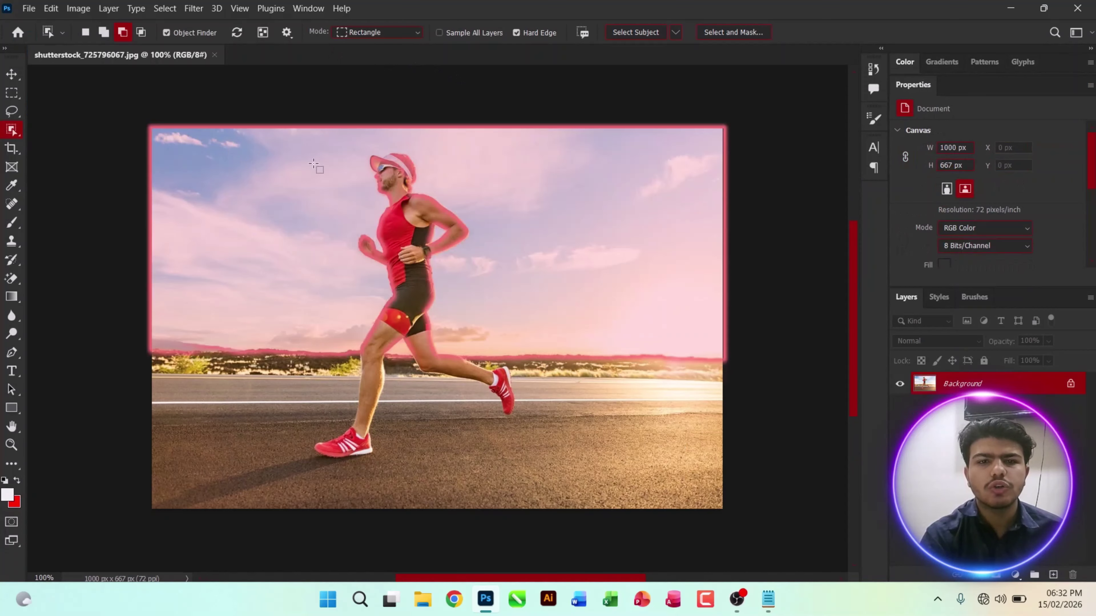
- Select the runner with a rectangular Object Selection, copy him to a new layer and hide the Background layer
{"action": "left_click_drag", "start_coordinate": [286, 145], "coordinate": [543, 470]}
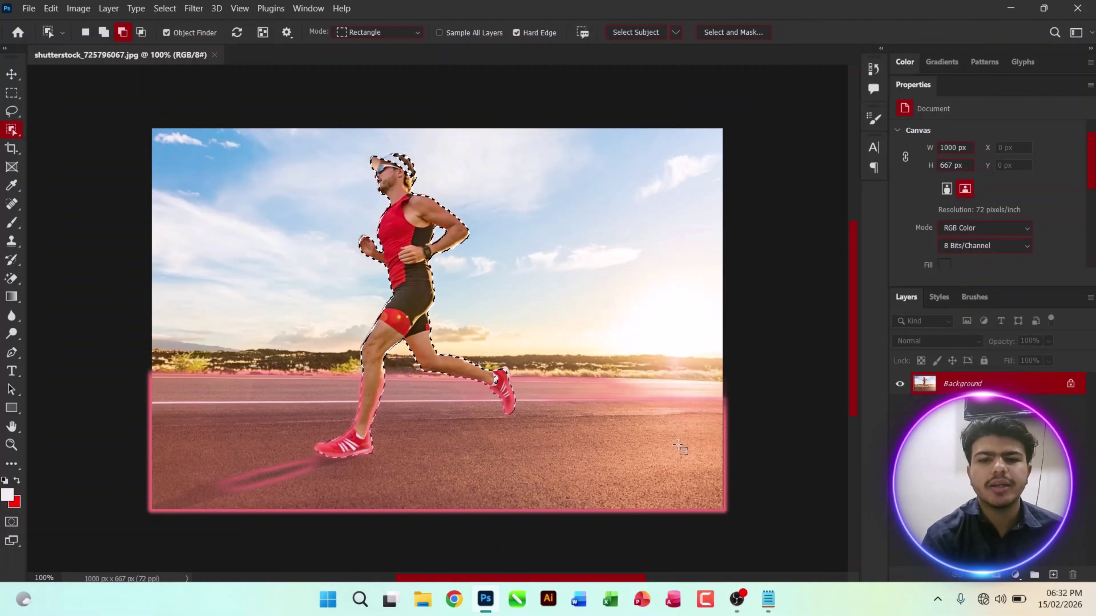
{"action": "key", "text": "ctrl+j"}
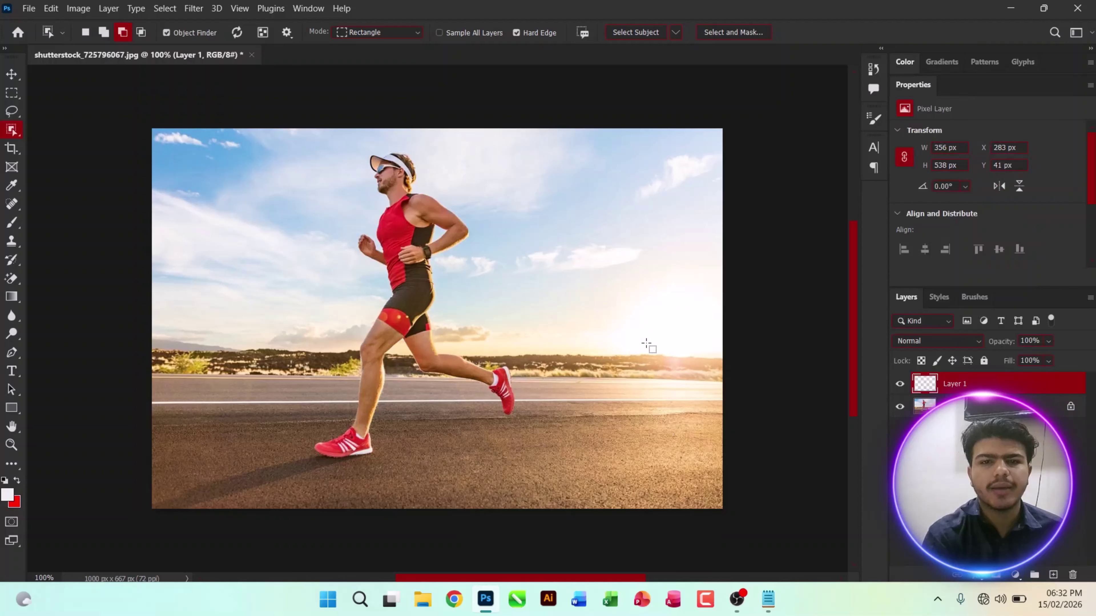
{"action": "left_click", "coordinate": [900, 407]}
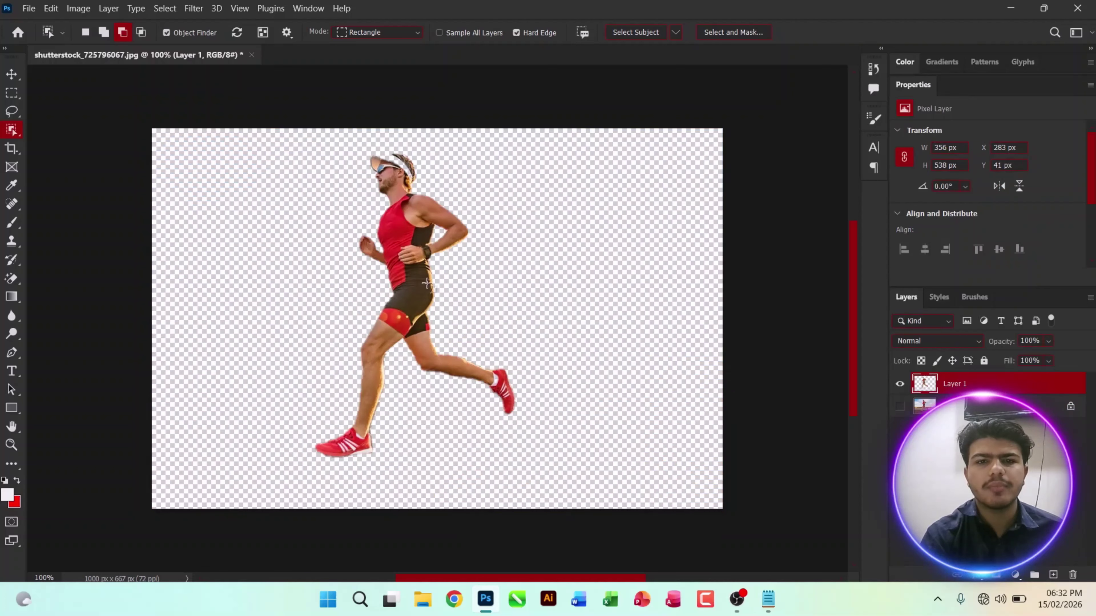
- Duplicate the runner to the right of the original and scale the copy down to about 257 × 389 px
{"action": "left_click", "coordinate": [11, 74]}
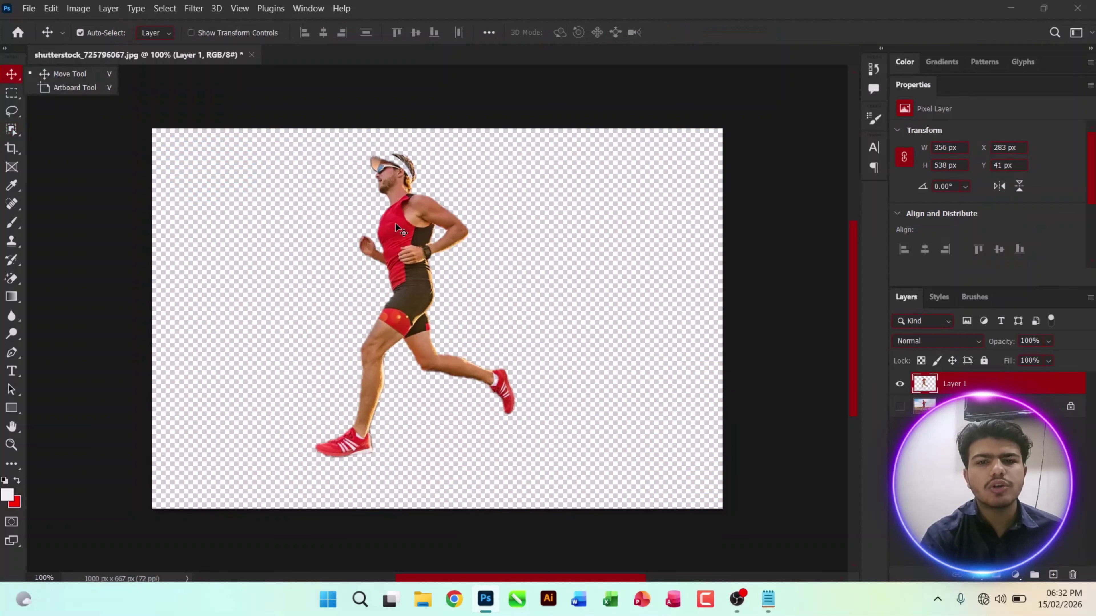
{"action": "left_click_drag", "start_coordinate": [411, 225], "coordinate": [463, 311]}
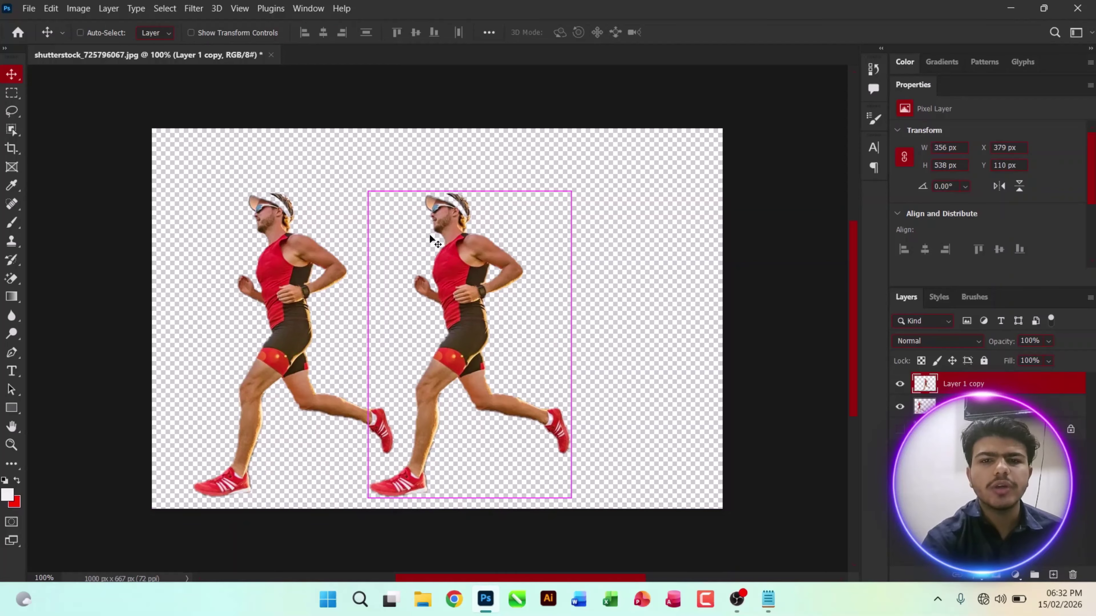
{"action": "key", "text": "ctrl+t"}
{"action": "left_click_drag", "start_coordinate": [369, 191], "coordinate": [455, 259]}
{"action": "left_click_drag", "start_coordinate": [503, 304], "coordinate": [494, 242]}
{"action": "key", "text": "Return"}
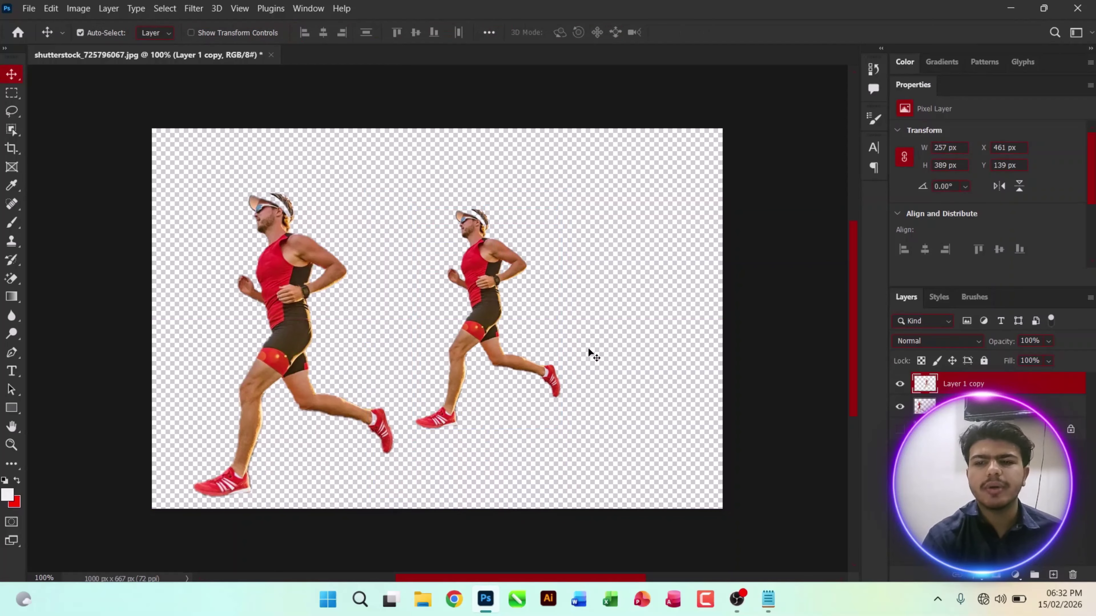
- Add a Solid Color fill layer in a86d6d above the Background layer and delete it again
{"action": "left_click", "coordinate": [979, 467]}
{"action": "left_click", "coordinate": [977, 430]}
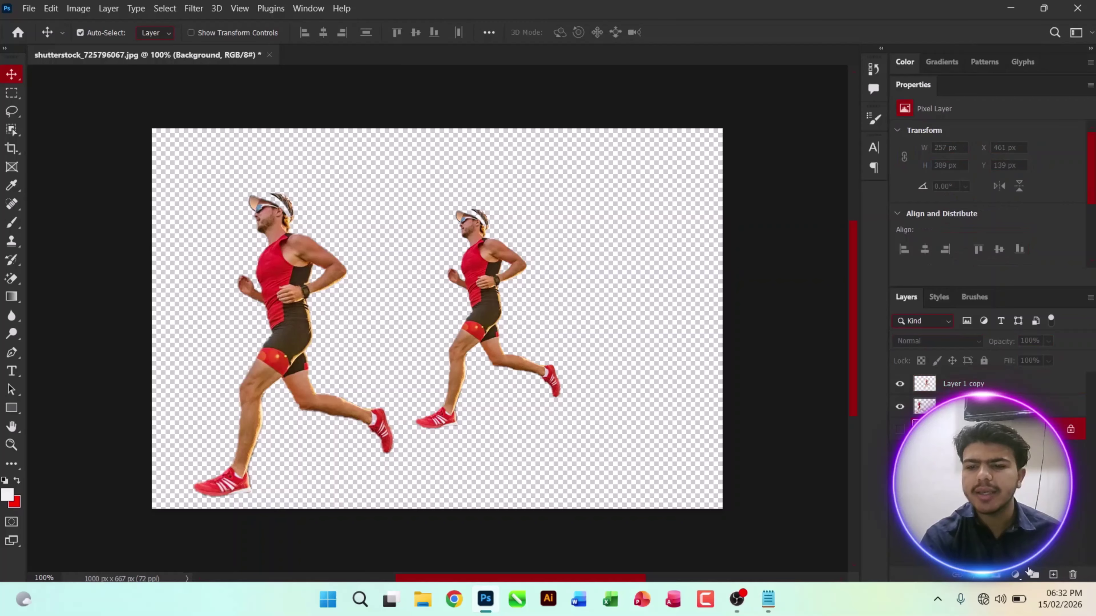
{"action": "left_click", "coordinate": [1016, 576]}
{"action": "left_click", "coordinate": [1015, 321]}
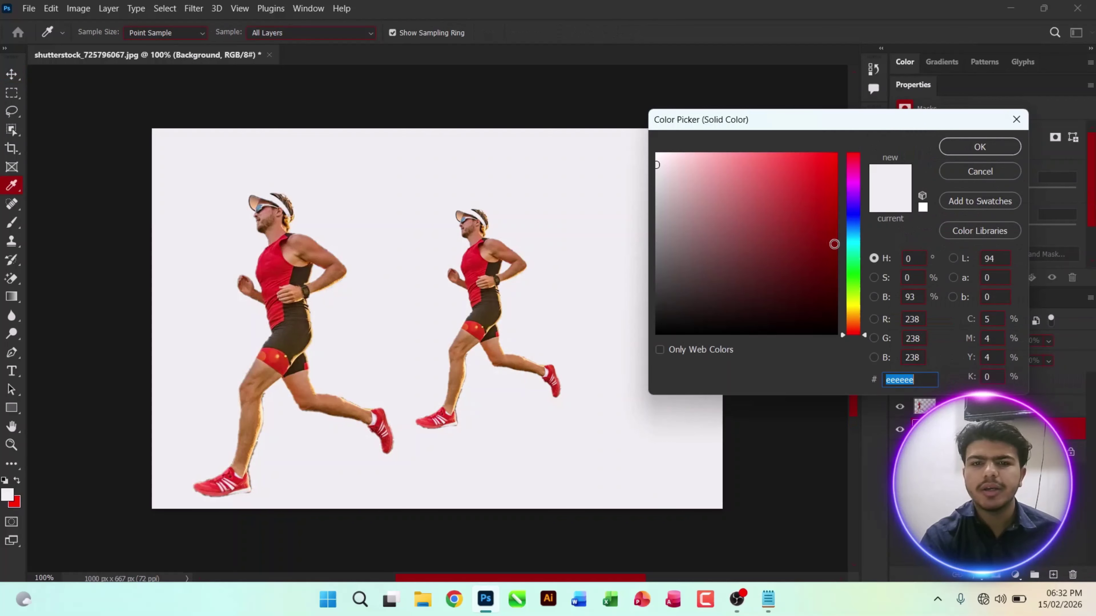
{"action": "mouse_move", "coordinate": [822, 239]}
{"action": "left_mouse_down"}
{"action": "mouse_move", "coordinate": [832, 201]}
{"action": "mouse_move", "coordinate": [766, 215]}
{"action": "left_mouse_up"}
{"action": "left_click_drag", "start_coordinate": [720, 216], "coordinate": [719, 215]}
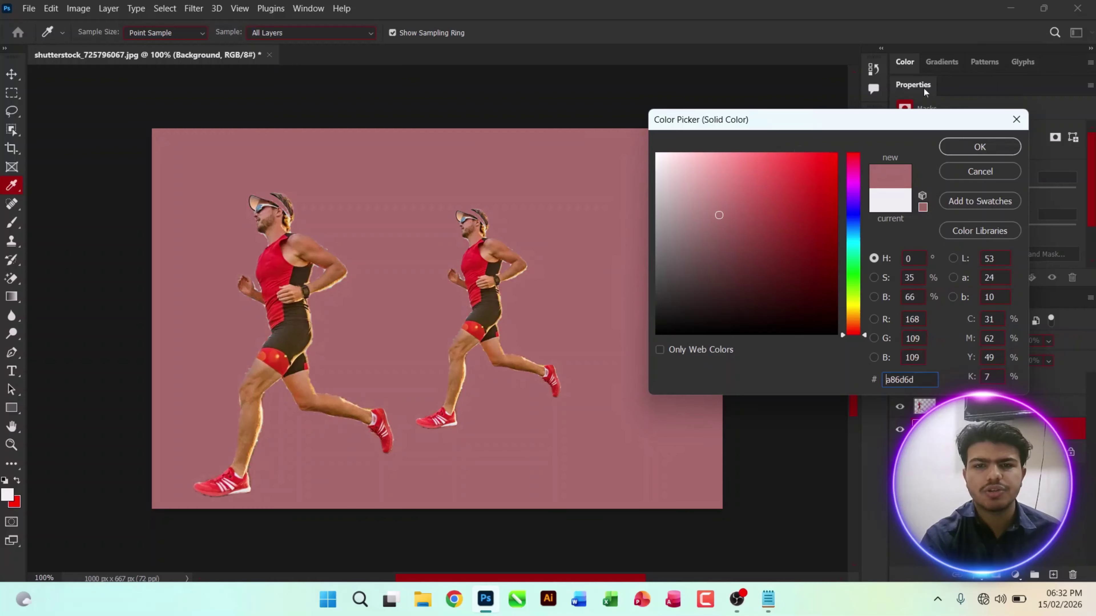
{"action": "left_click", "coordinate": [980, 147]}
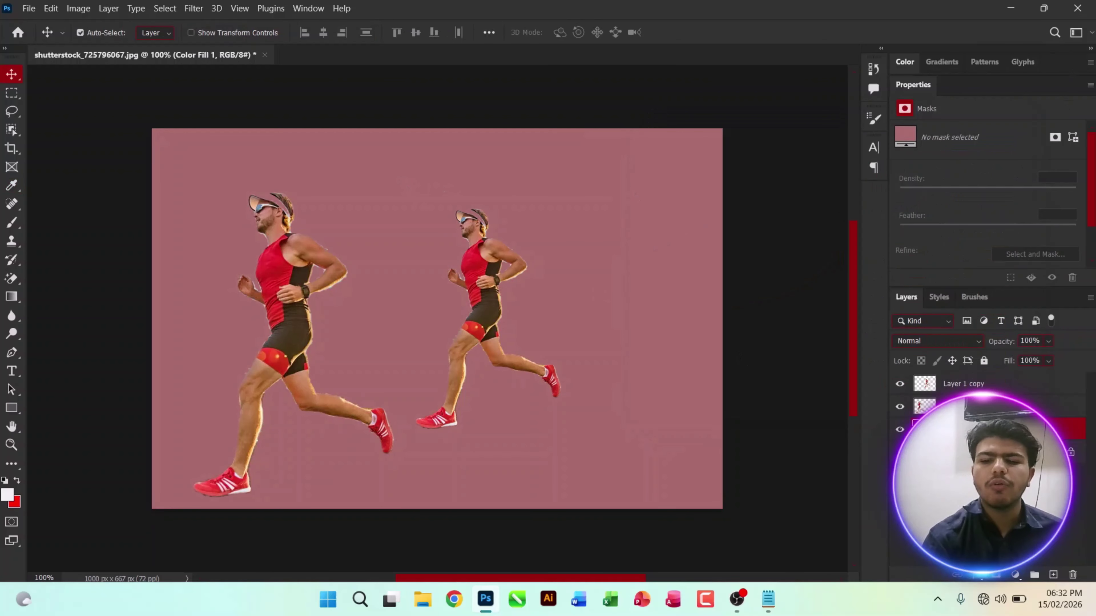
{"action": "key", "text": "Delete"}
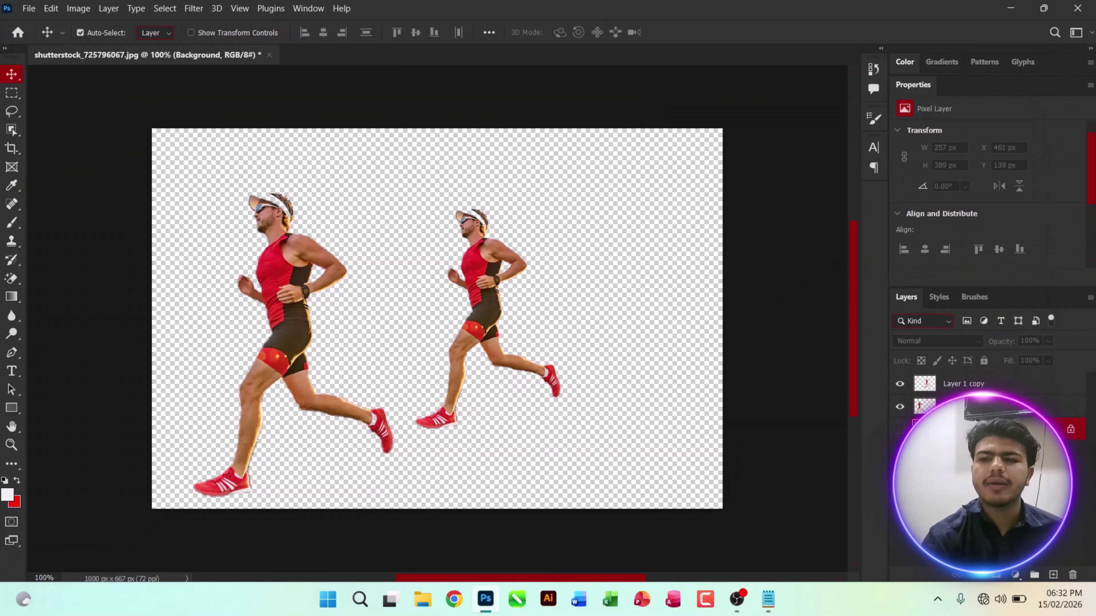
{"action": "left_click", "coordinate": [12, 130]}
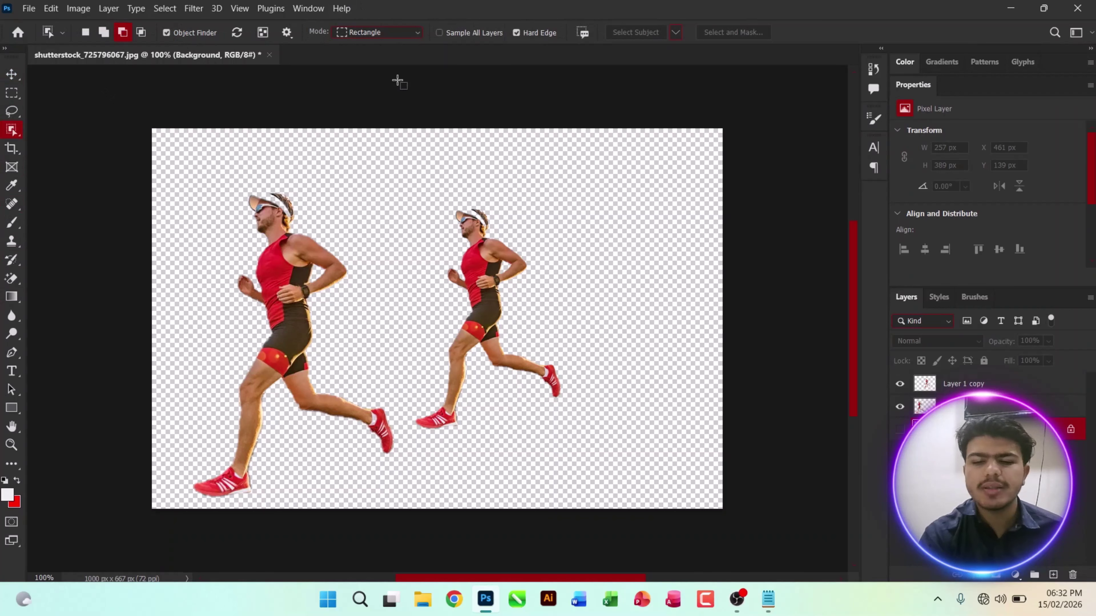
{"action": "key", "text": "ctrl+w"}
{"action": "key", "text": "n"}
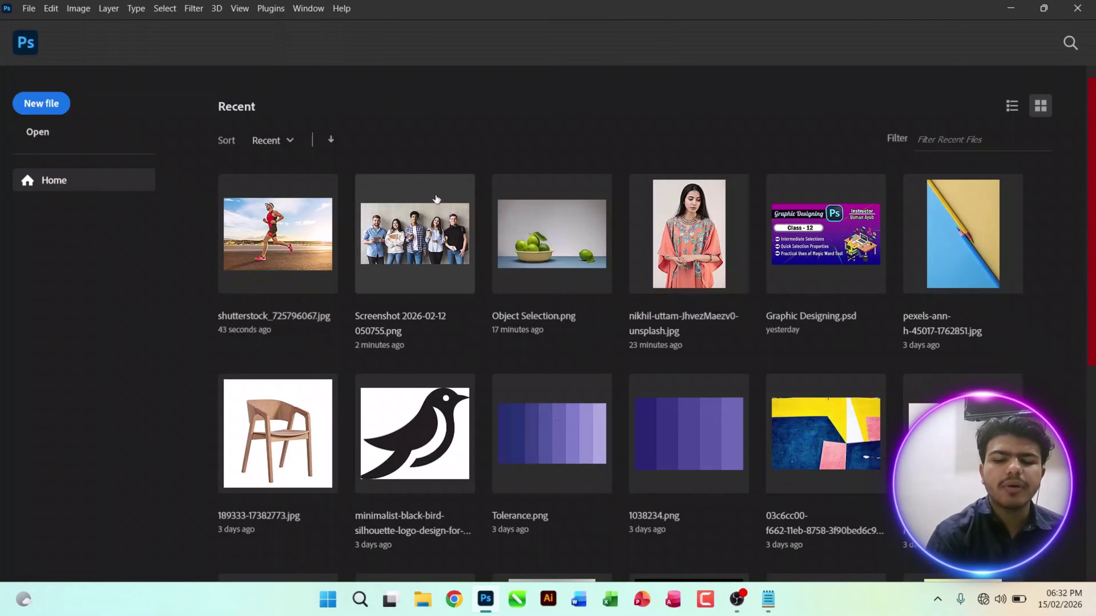
{"action": "key", "text": "ctrl+o"}
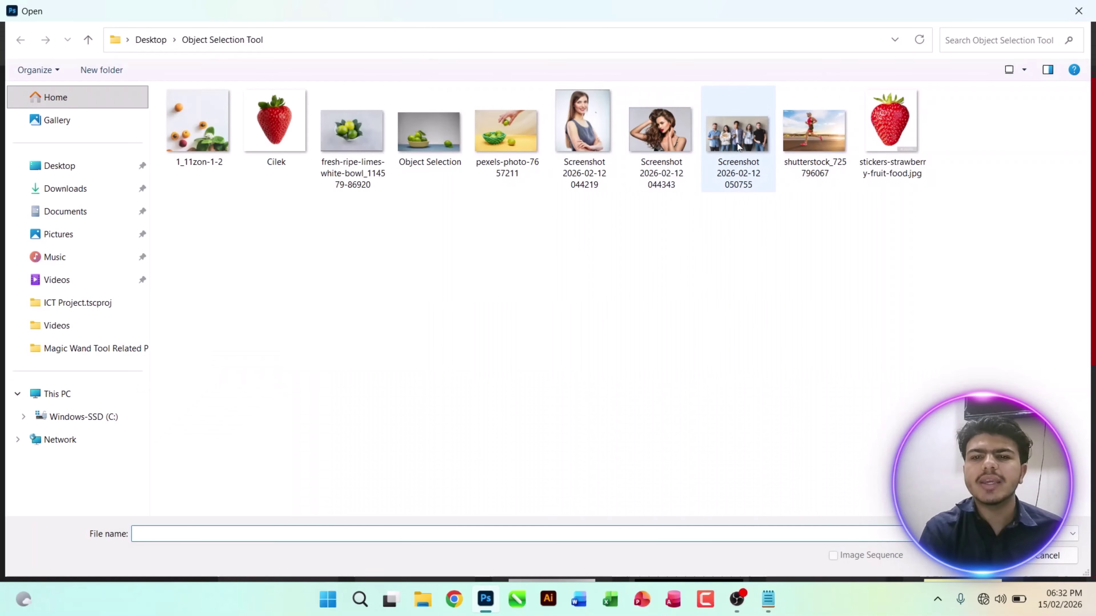
{"action": "double_click", "coordinate": [575, 122]}
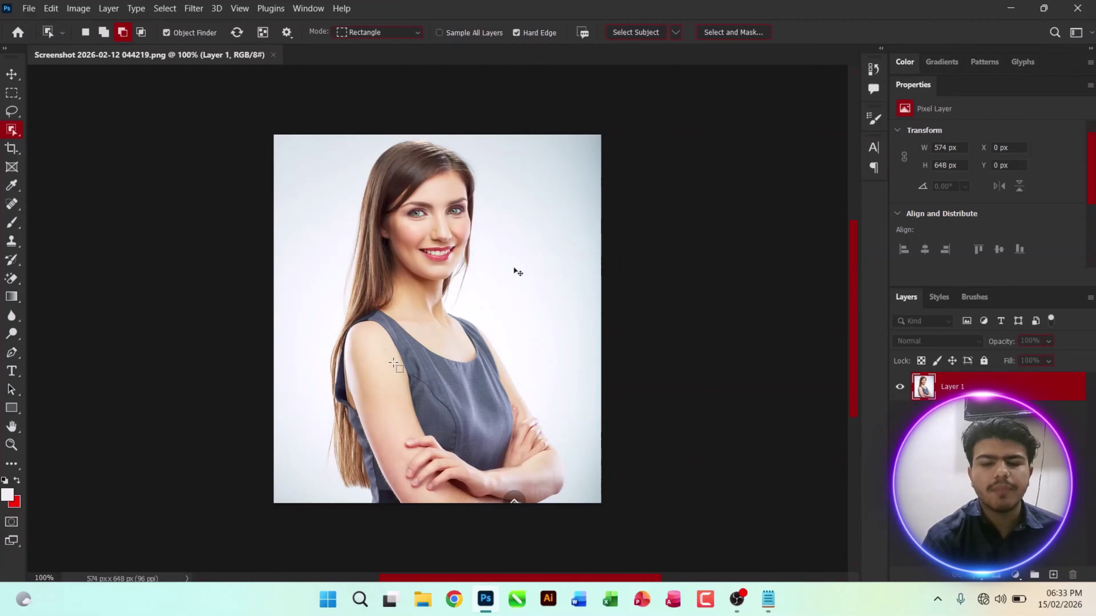
- Apply Mask All Objects to the portrait of the woman in the grey dress
{"action": "key", "text": "ctrl+0"}
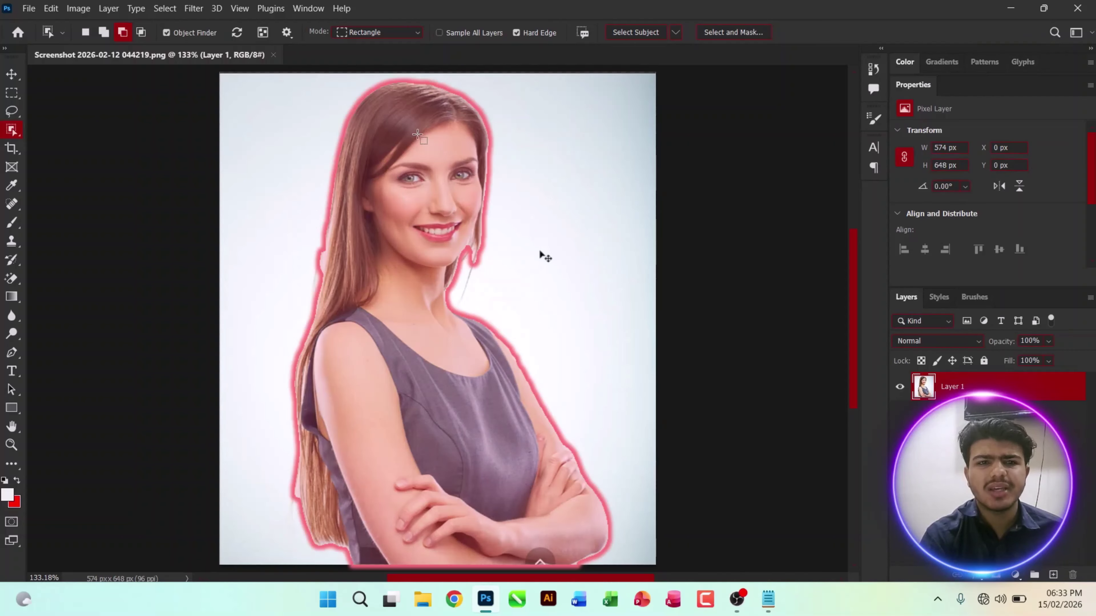
{"action": "left_click", "coordinate": [159, 8]}
{"action": "mouse_move", "coordinate": [135, 10]}
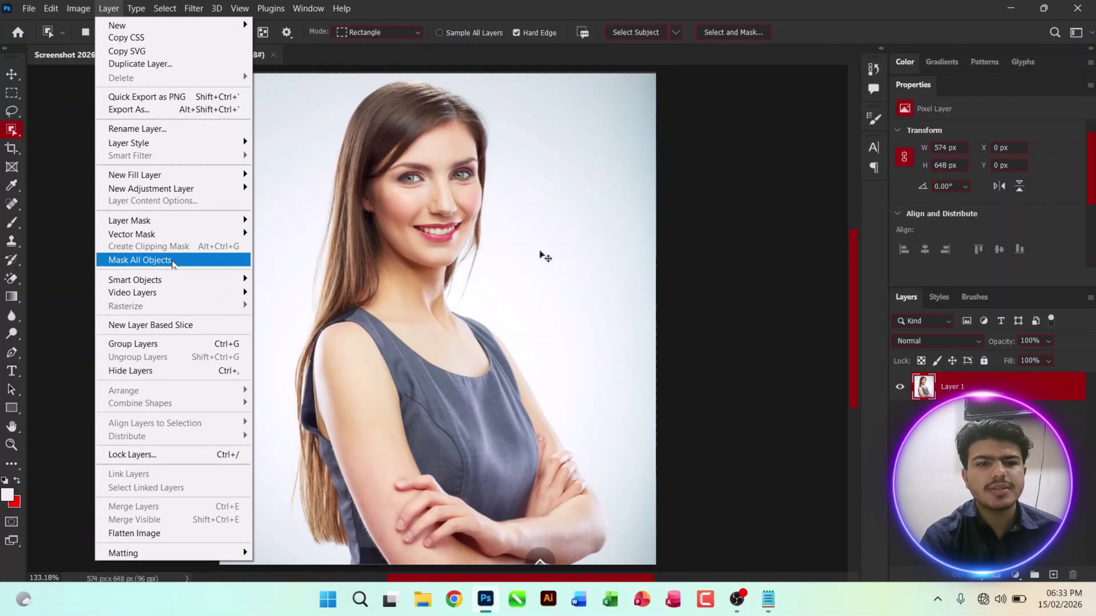
{"action": "left_click", "coordinate": [173, 261]}
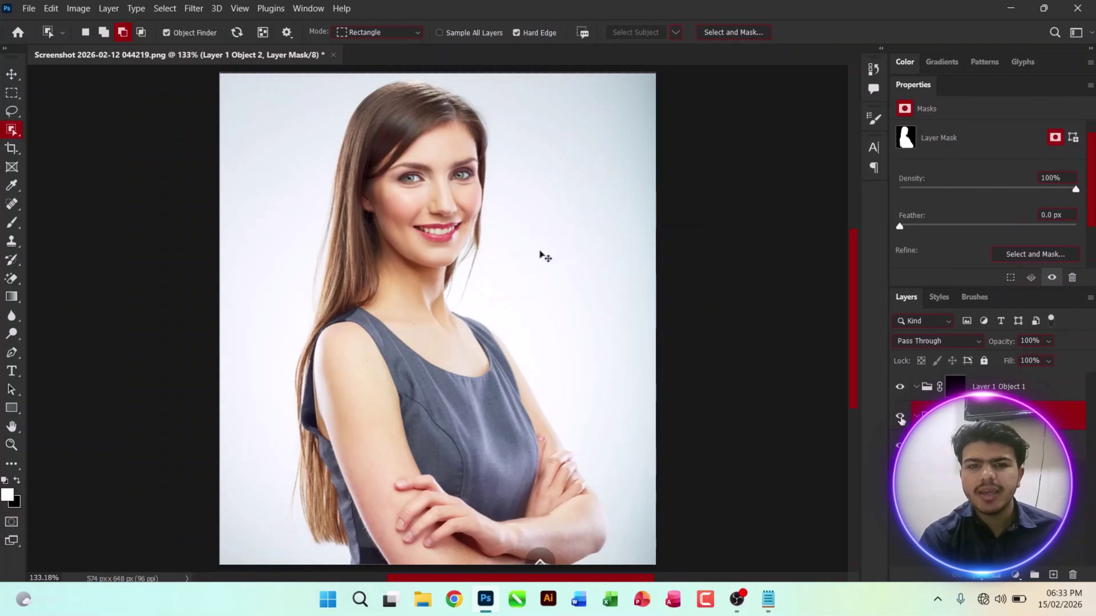
- Inspect the masked object groups by selecting Layer 1 Object 1 and toggling the visibility of the layers
{"action": "left_click", "coordinate": [978, 380]}
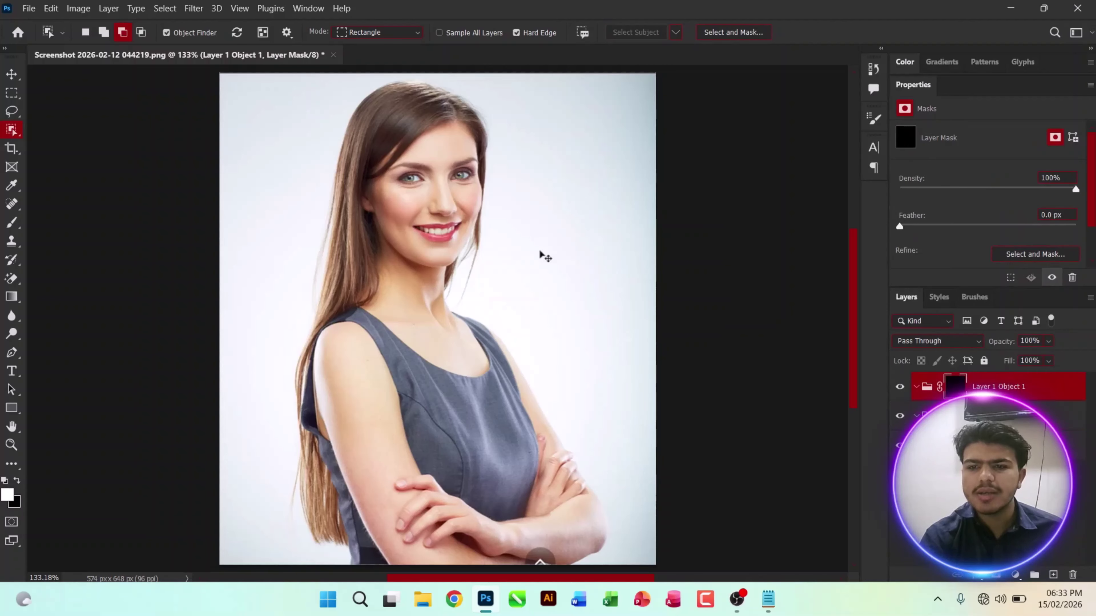
{"action": "left_click", "coordinate": [899, 445]}
{"action": "left_click", "coordinate": [898, 445]}
{"action": "left_click", "coordinate": [898, 445]}
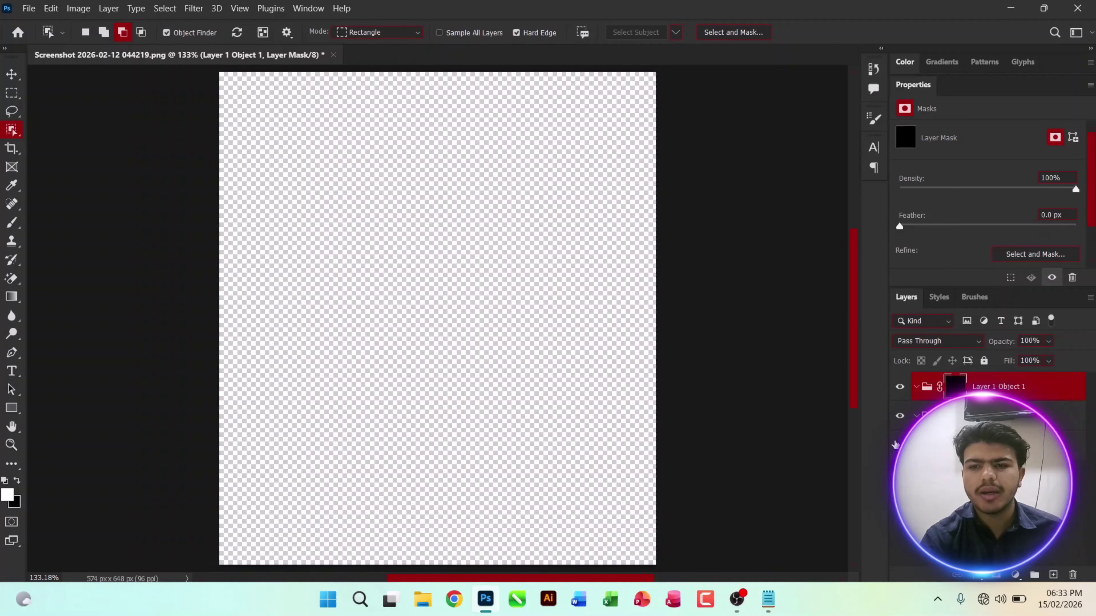
{"action": "left_click", "coordinate": [898, 445]}
{"action": "left_click", "coordinate": [899, 386]}
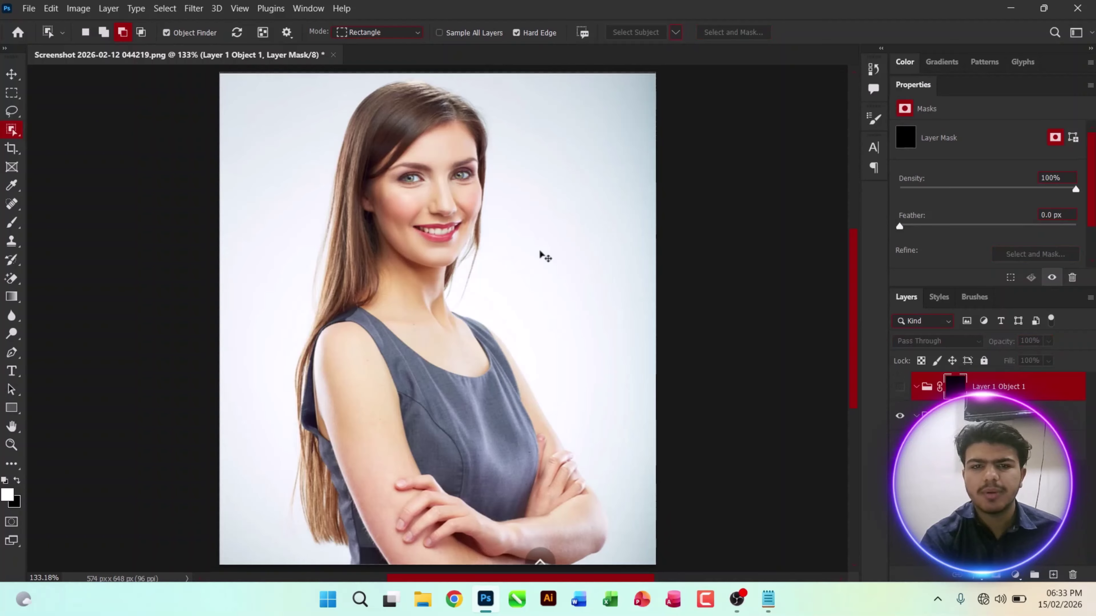
- Undo the object masking to restore the portrait's single unmasked layer
{"action": "key", "text": "ctrl+z"}
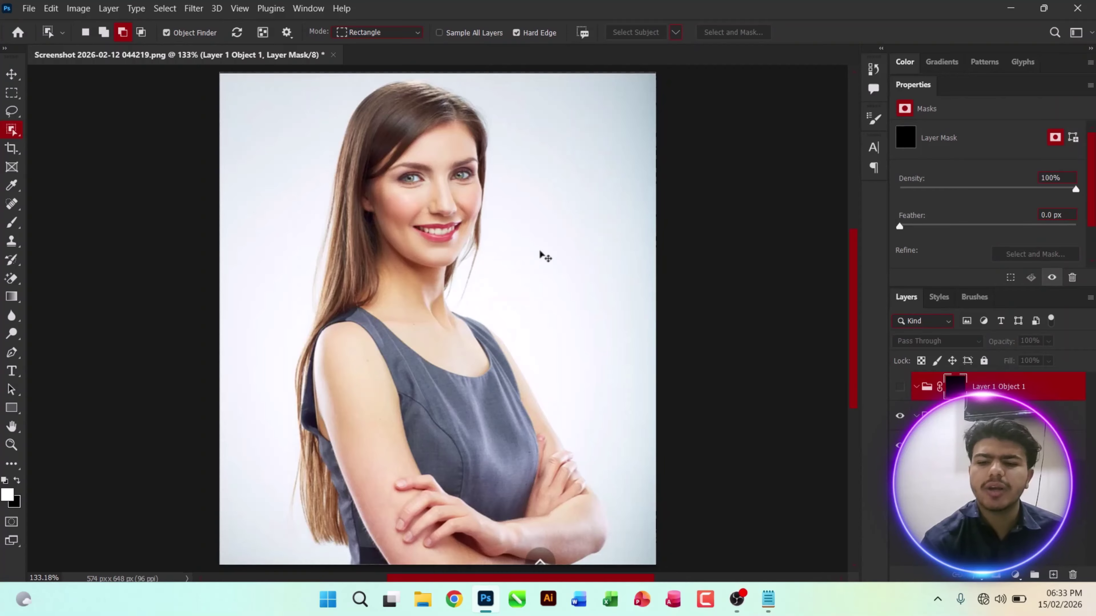
{"action": "key", "text": "ctrl+z"}
{"action": "key", "text": "ctrl+z"}
{"action": "key", "text": "ctrl+z"}
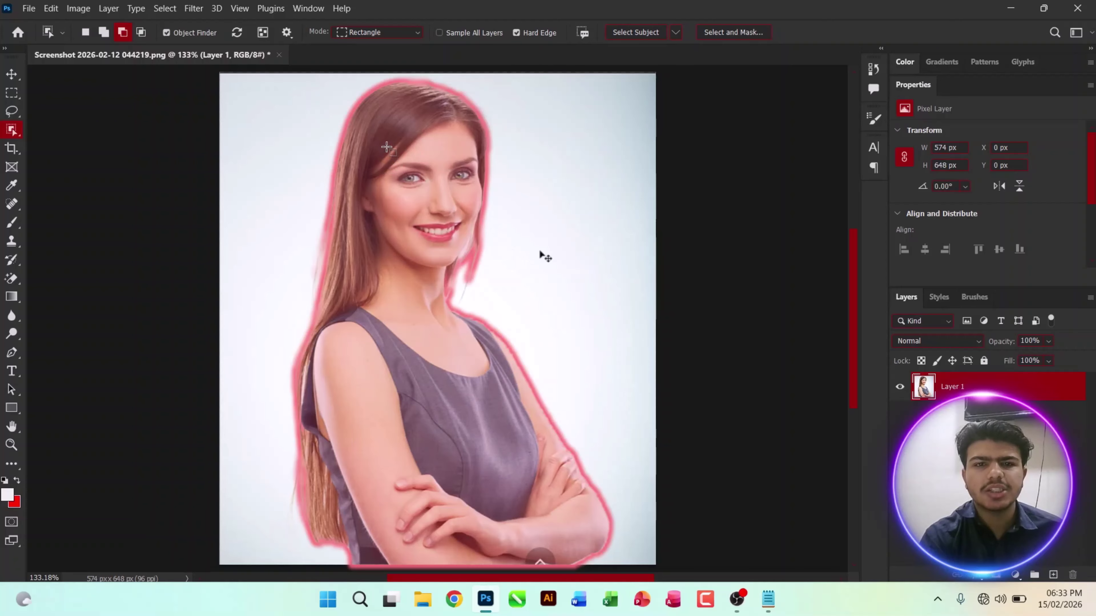
- Select the highlighted woman with the Object Finder and clear the selection
{"action": "left_click", "coordinate": [376, 136]}
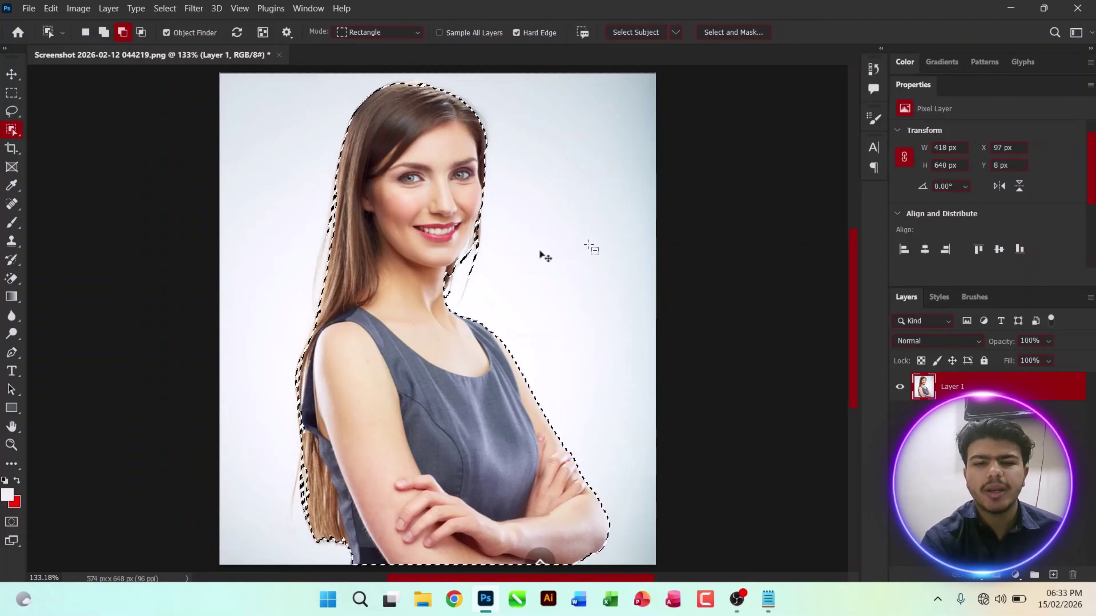
{"action": "key", "text": "ctrl+d"}
- Close the portrait document without saving its changes and switch to the Photoshop lesson notes in Notepad
{"action": "key", "text": "ctrl+w"}
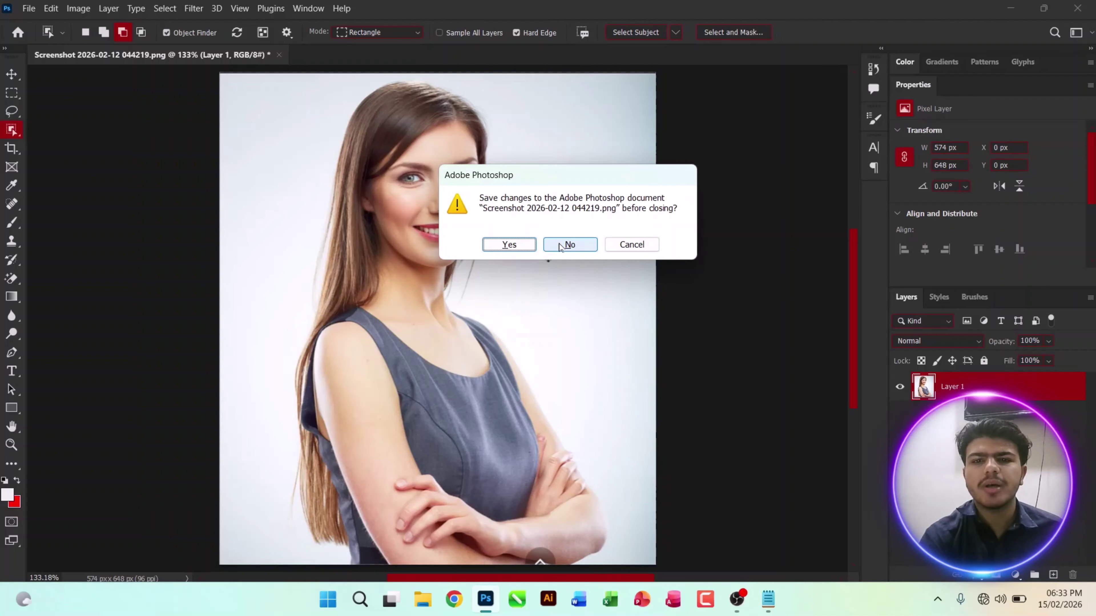
{"action": "left_click", "coordinate": [570, 243]}
{"action": "left_click", "coordinate": [760, 606]}
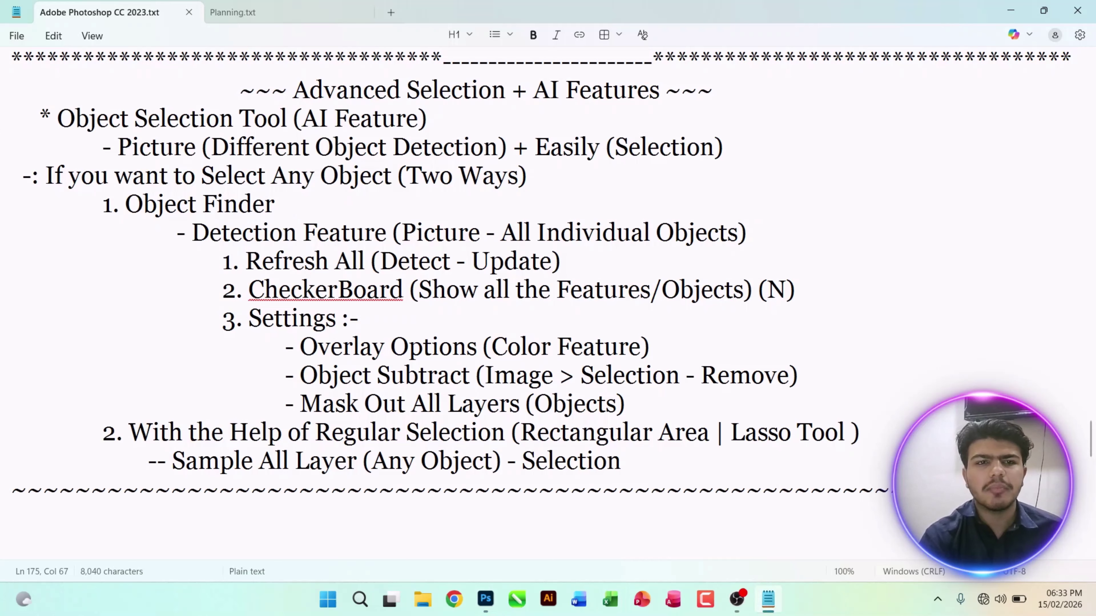
- Review the Object Selection Tool notes, highlighting the Object Finder options, its settings and the regular selection method with Sample All Layer
{"action": "left_click_drag", "start_coordinate": [89, 119], "coordinate": [287, 119]}
{"action": "left_click", "coordinate": [287, 118]}
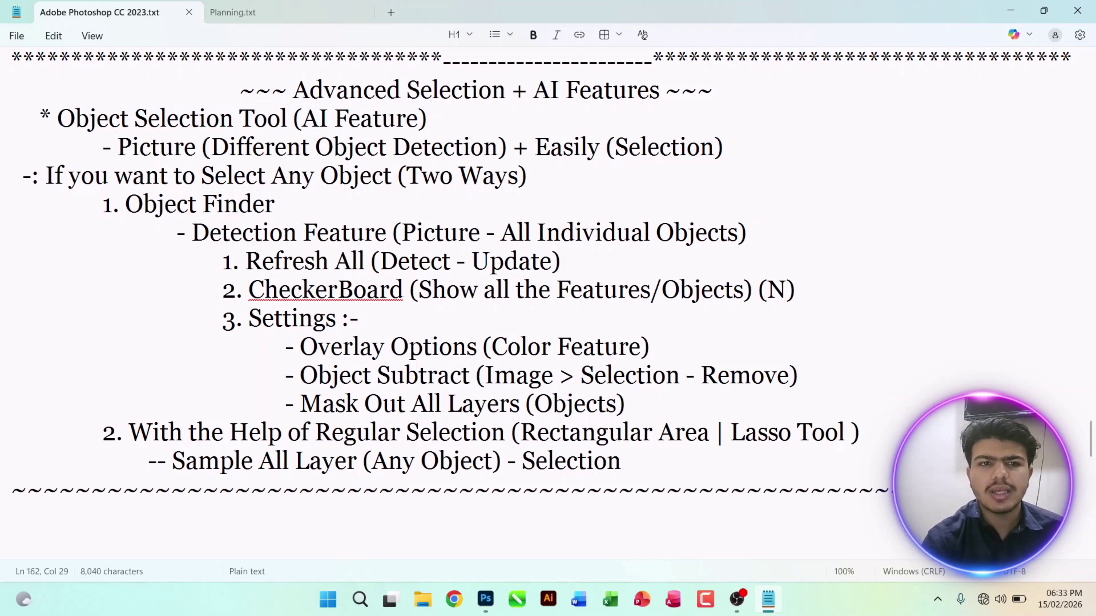
{"action": "left_click_drag", "start_coordinate": [93, 176], "coordinate": [248, 290]}
{"action": "left_click", "coordinate": [380, 261]}
{"action": "left_click_drag", "start_coordinate": [132, 177], "coordinate": [445, 315]}
{"action": "left_click", "coordinate": [445, 316]}
{"action": "left_click_drag", "start_coordinate": [245, 261], "coordinate": [537, 433]}
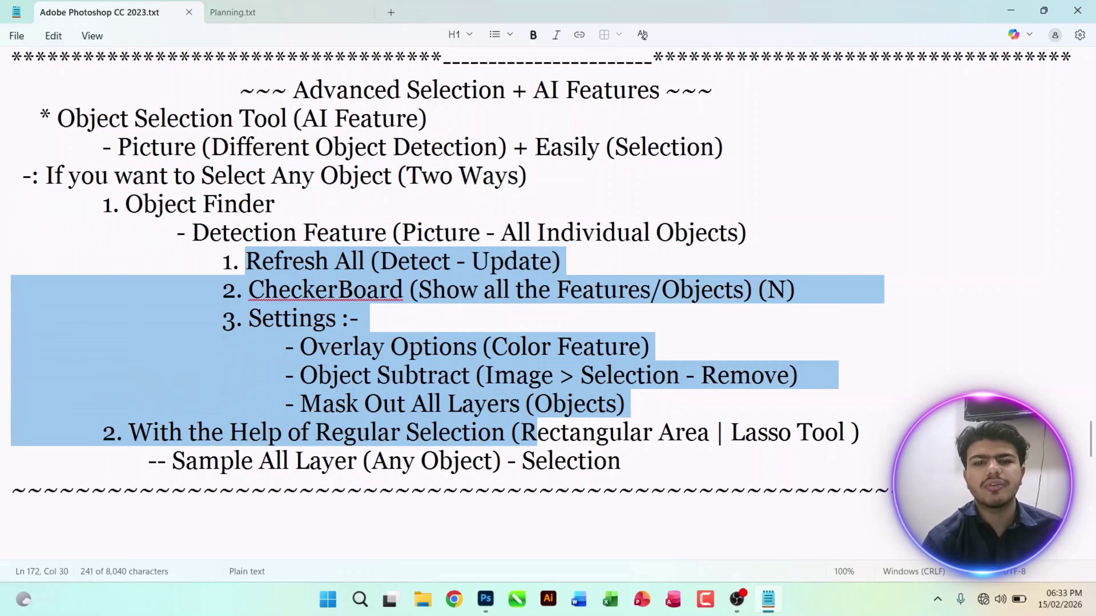
{"action": "left_click", "coordinate": [541, 375]}
{"action": "left_click_drag", "start_coordinate": [129, 433], "coordinate": [647, 461]}
{"action": "left_click", "coordinate": [607, 461]}
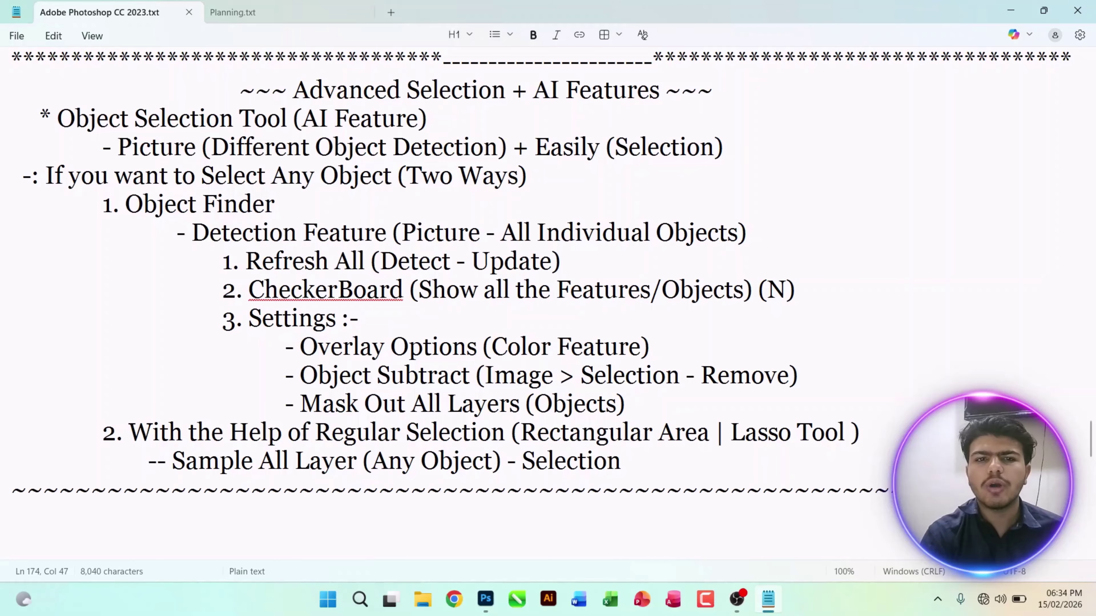
{"action": "left_click_drag", "start_coordinate": [513, 148], "coordinate": [730, 375]}
{"action": "double_click", "coordinate": [445, 318]}
- Minimize the Notepad and Photoshop windows and refresh the Windows desktop
{"action": "left_click", "coordinate": [1005, 9]}
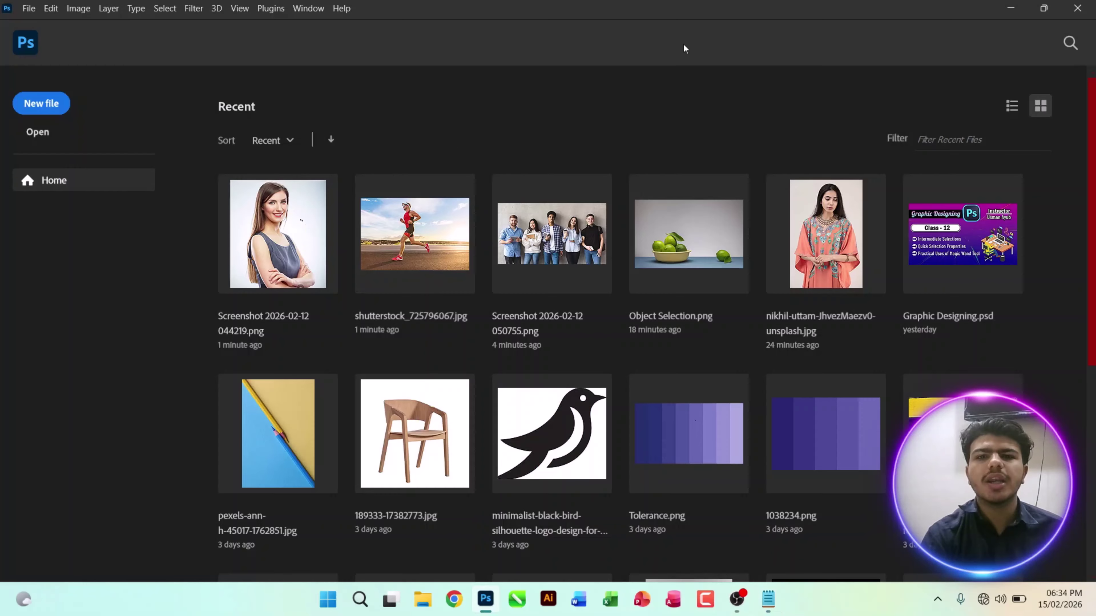
{"action": "left_click", "coordinate": [1011, 10]}
{"action": "right_click", "coordinate": [445, 166]}
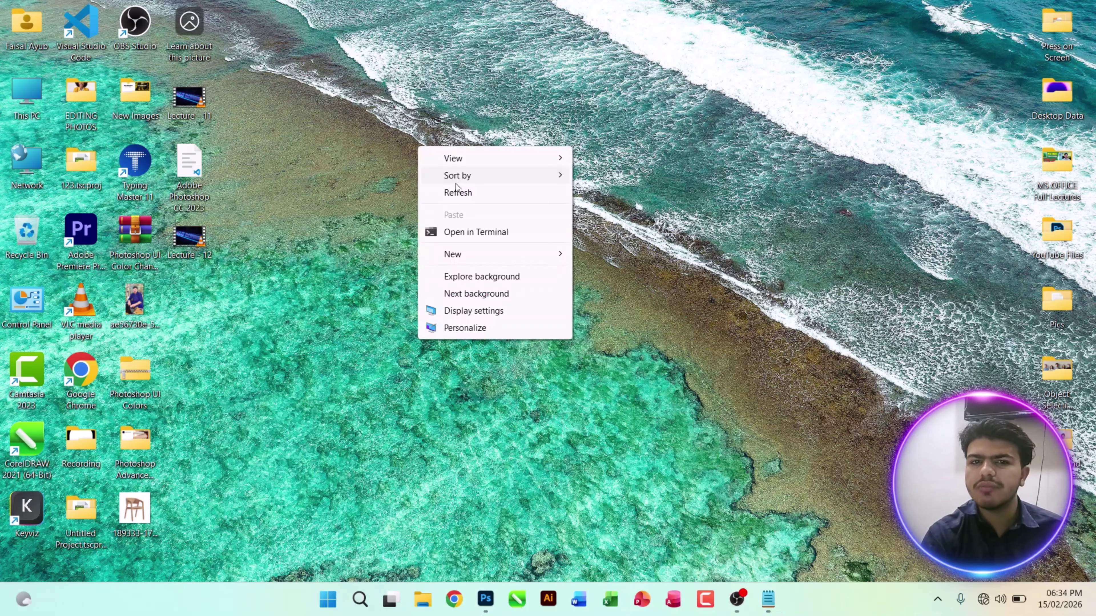
{"action": "left_click", "coordinate": [462, 196]}
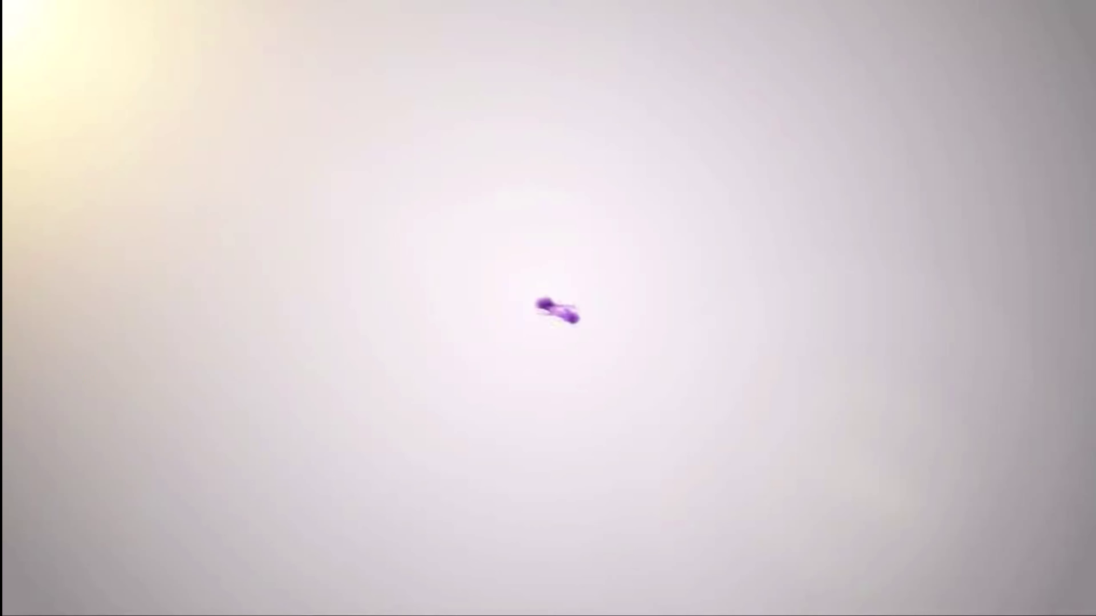